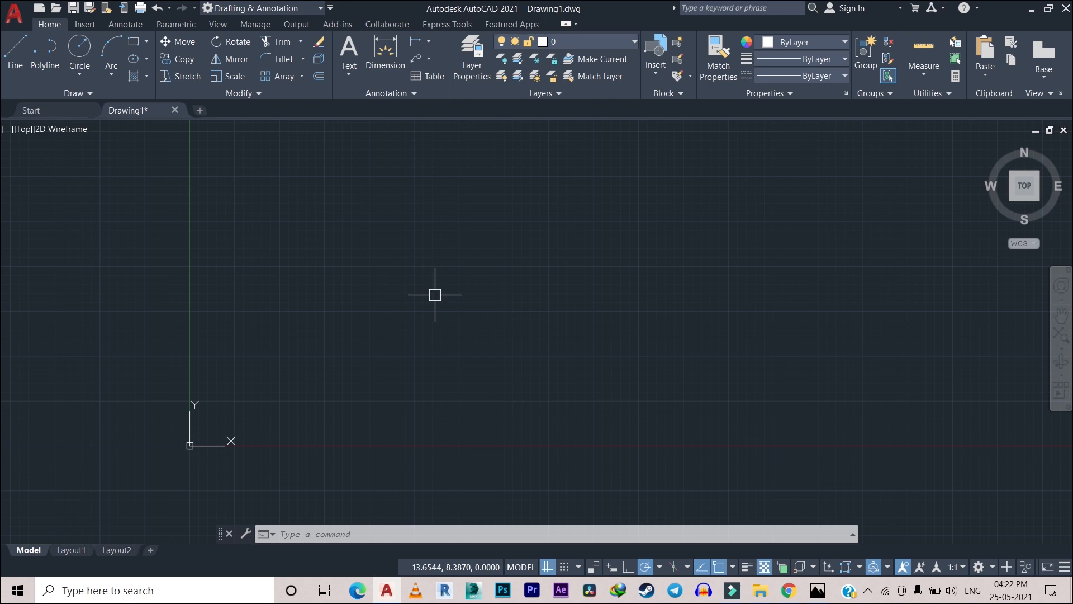
Step: Open the program help using the online version and look over its home page
key("F1")
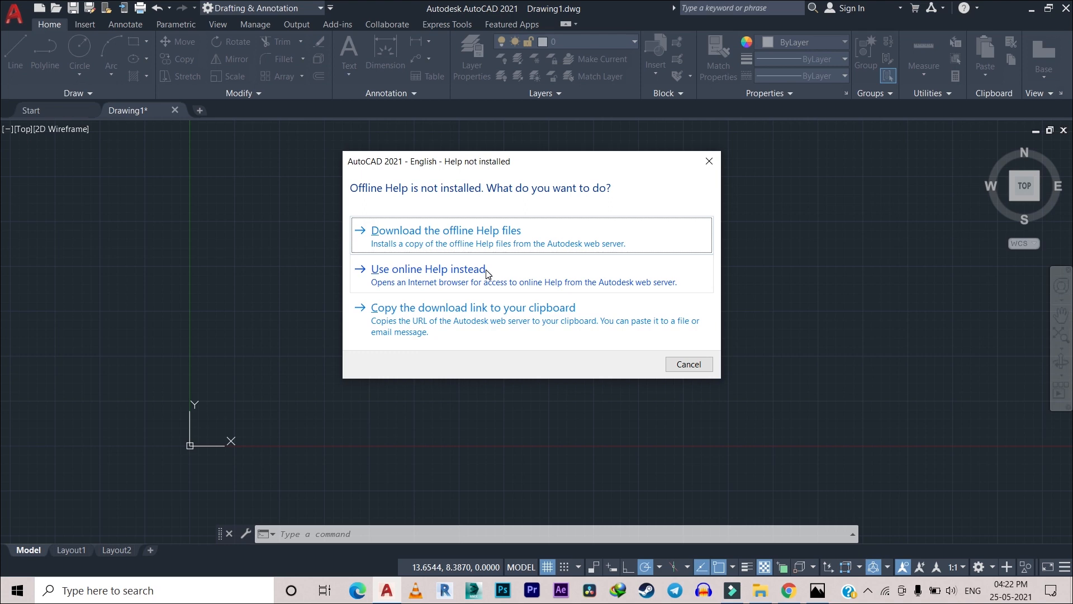
left_click(441, 278)
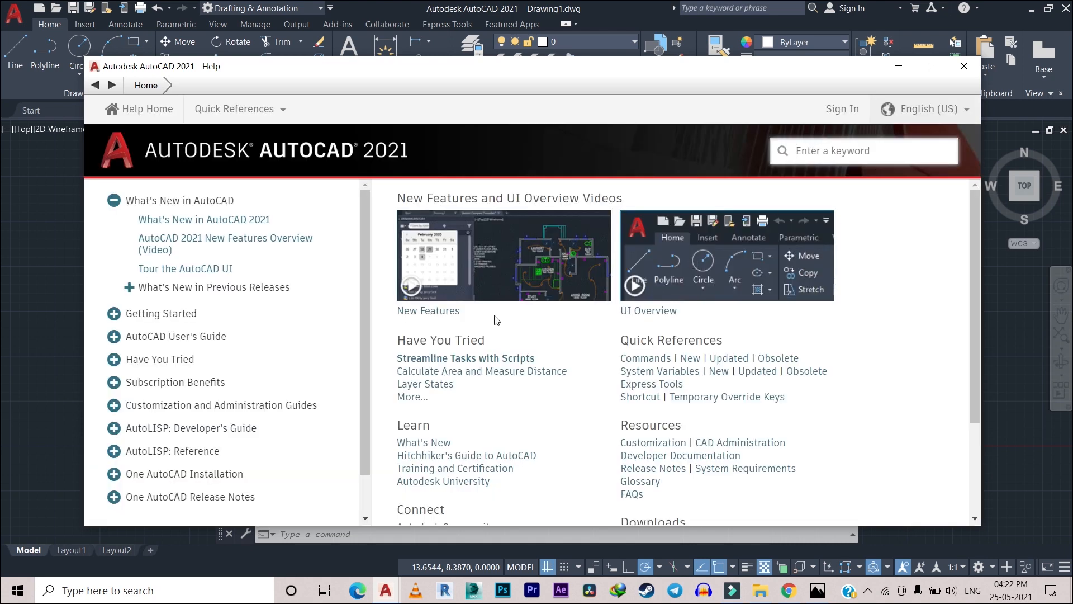
scroll(741, 321, "down", 2)
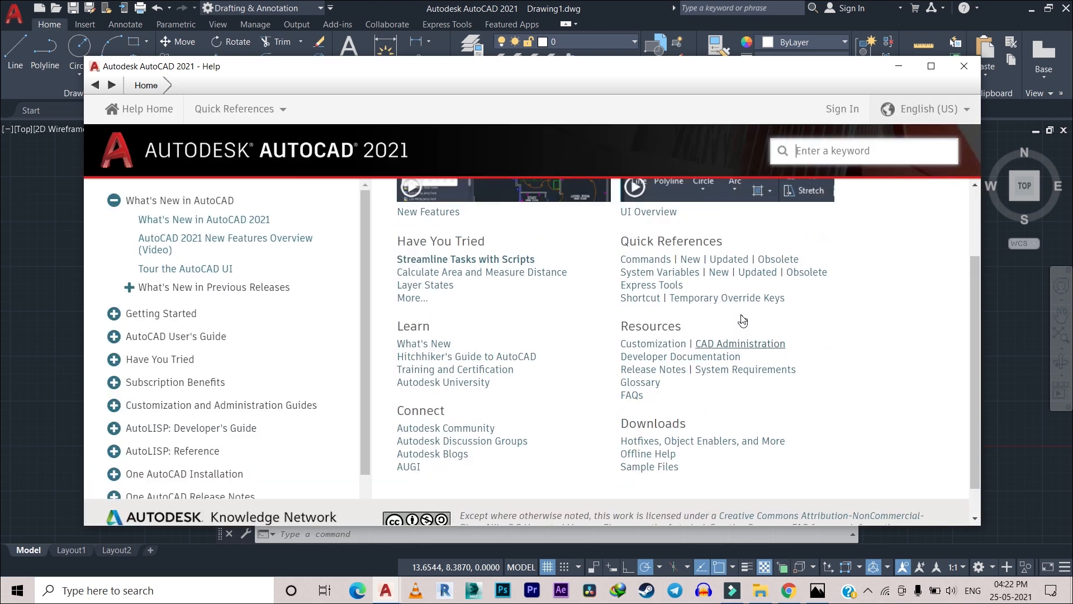
scroll(742, 321, "up", 2)
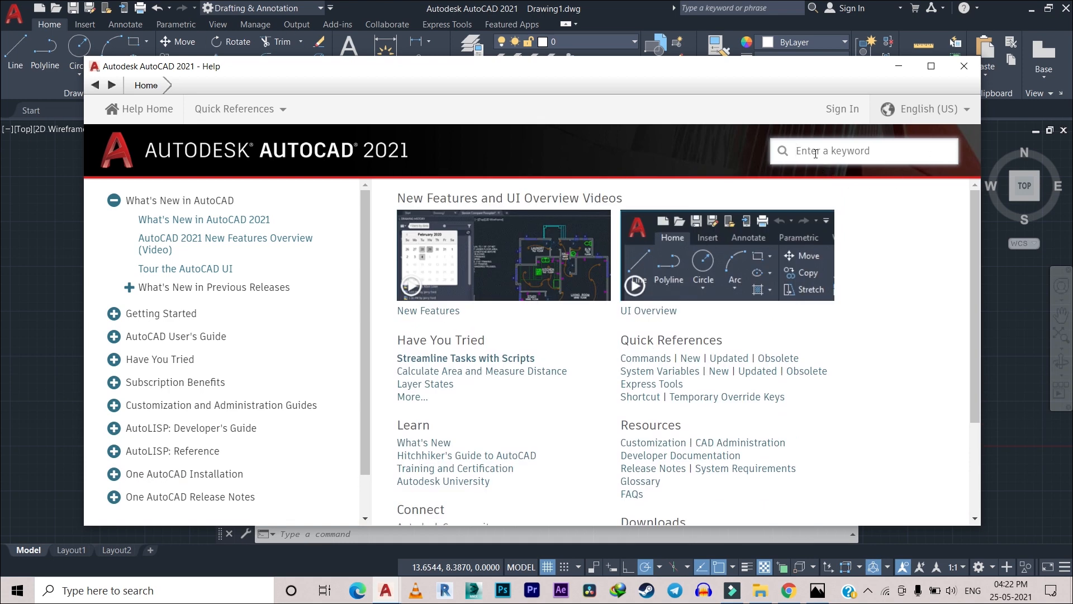
Step: Search the help for "line" and open the LINE (Command) article
type("line")
key("Return")
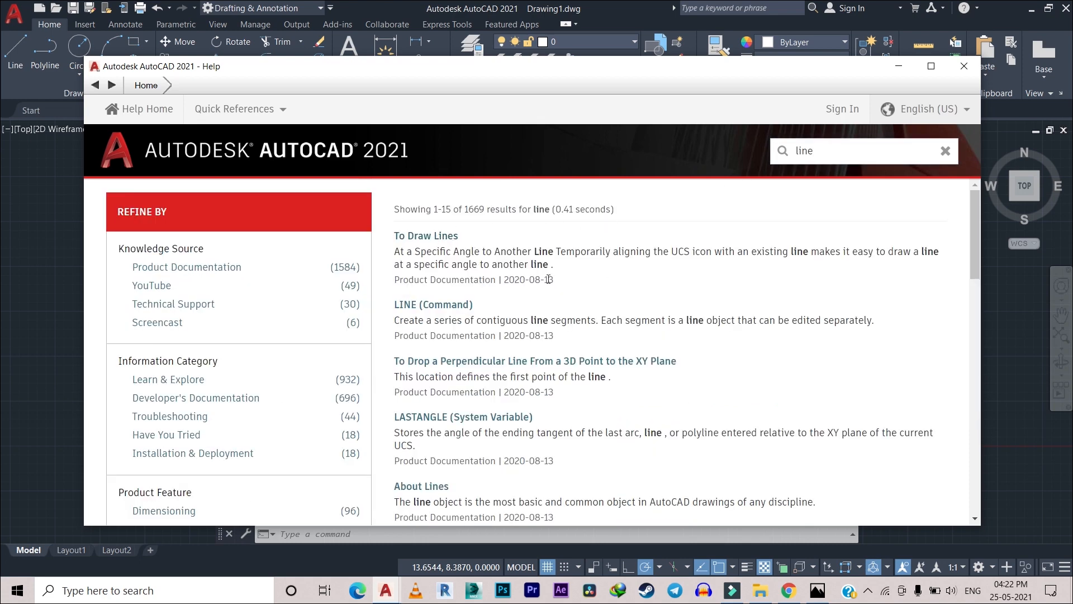
scroll(521, 275, "down", 3)
scroll(484, 282, "up", 3)
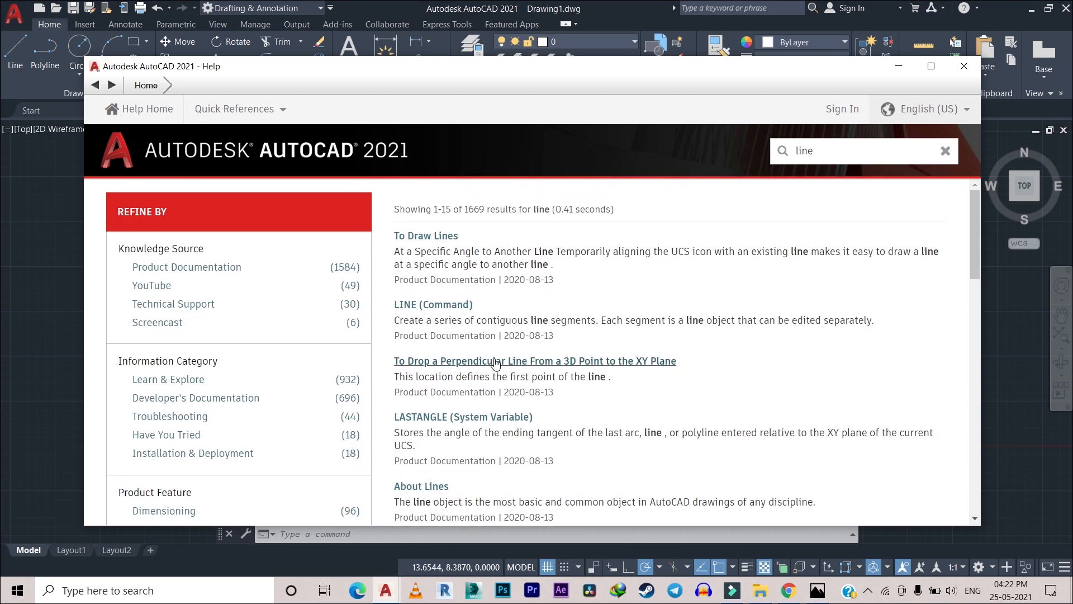
left_click(458, 306)
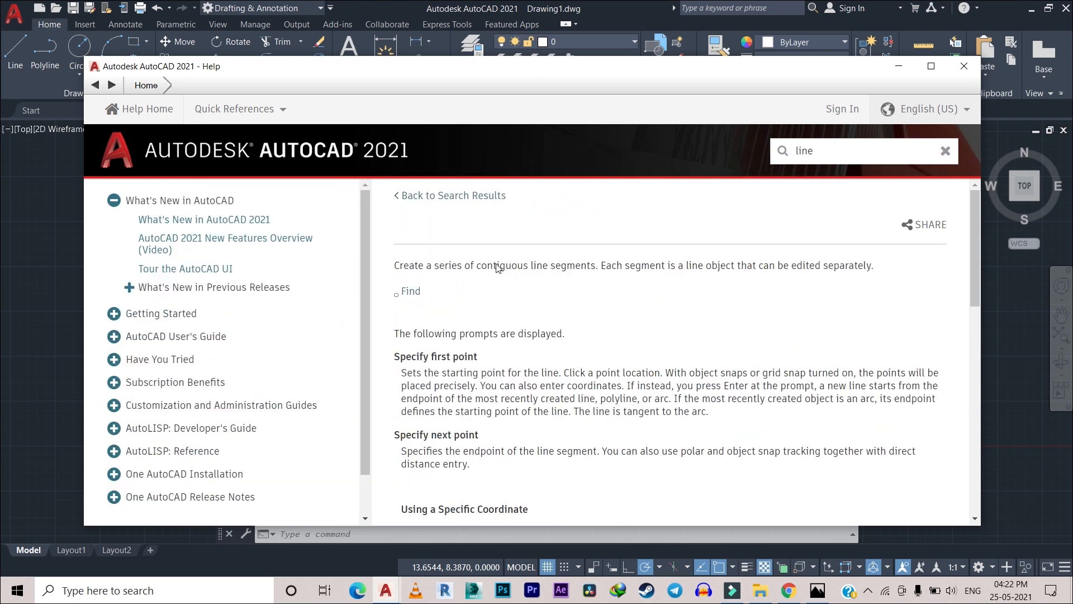
Step: Read through the LINE (Command) article, covering its prompts, coordinate entry and related topics, then close the help
scroll(467, 318, "down", 5)
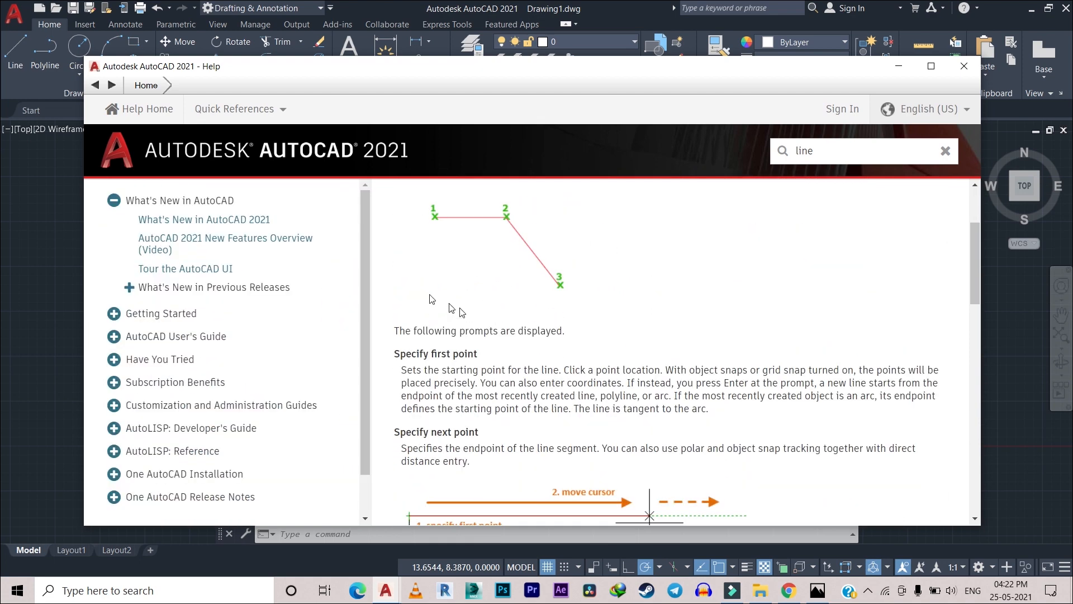
scroll(468, 319, "up", 5)
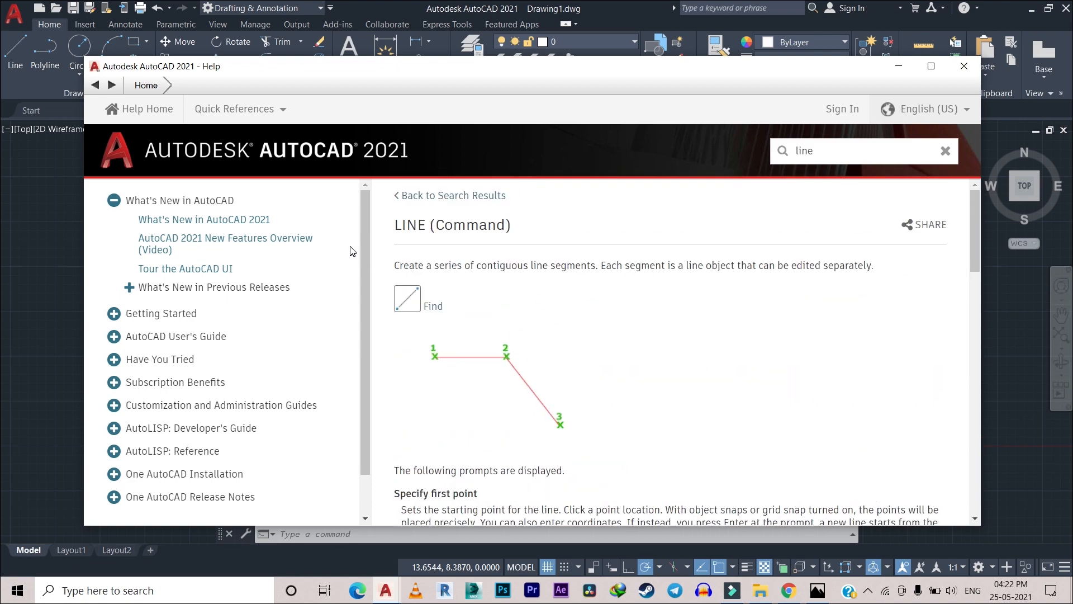
scroll(386, 282, "down", 5)
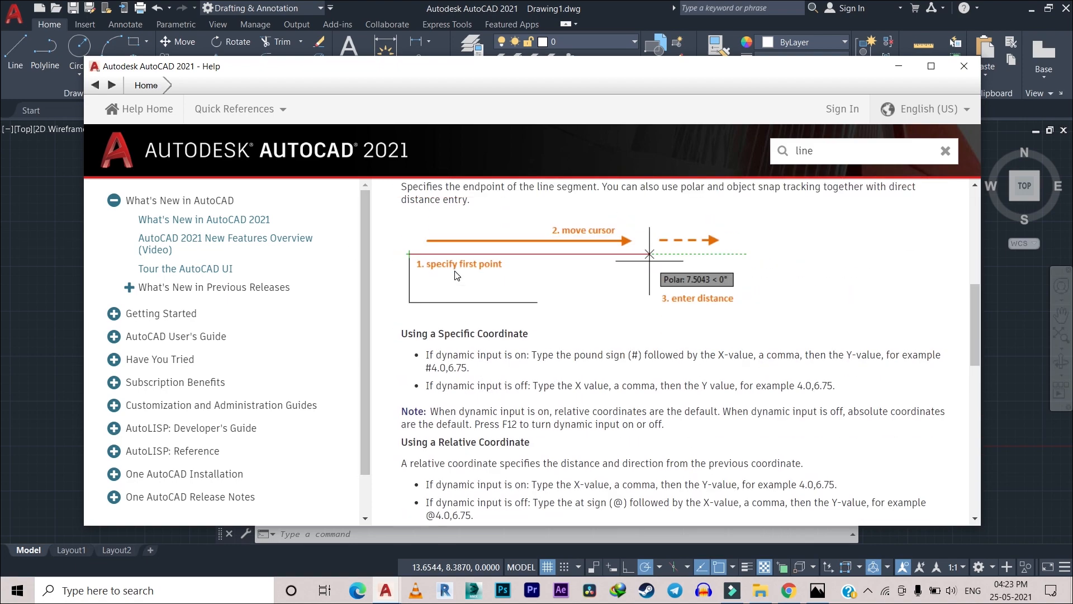
scroll(482, 294, "up", 3)
scroll(431, 378, "down", 4)
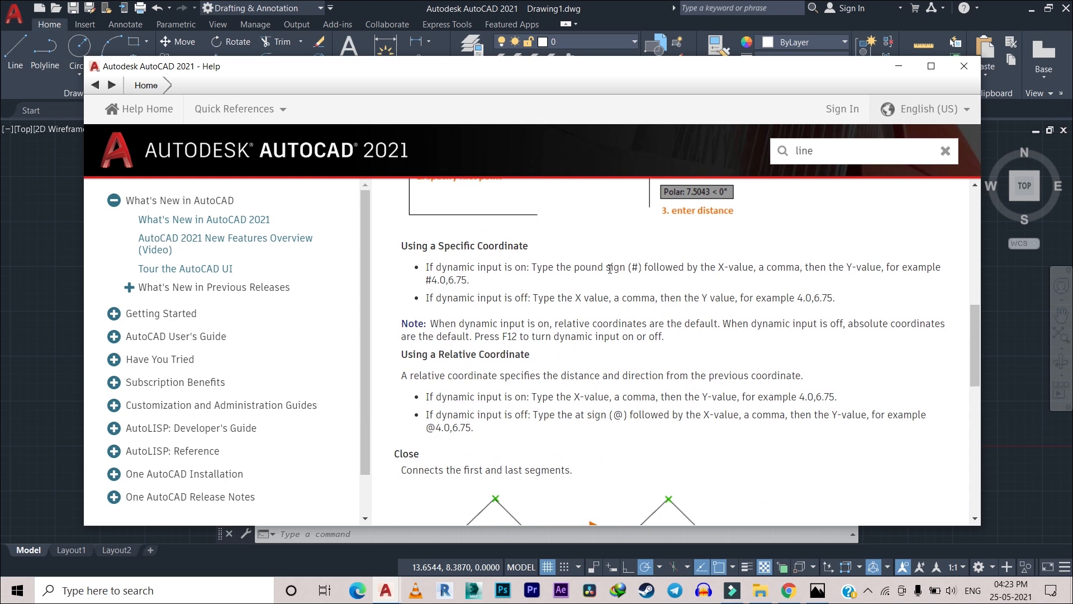
scroll(487, 278, "down", 5)
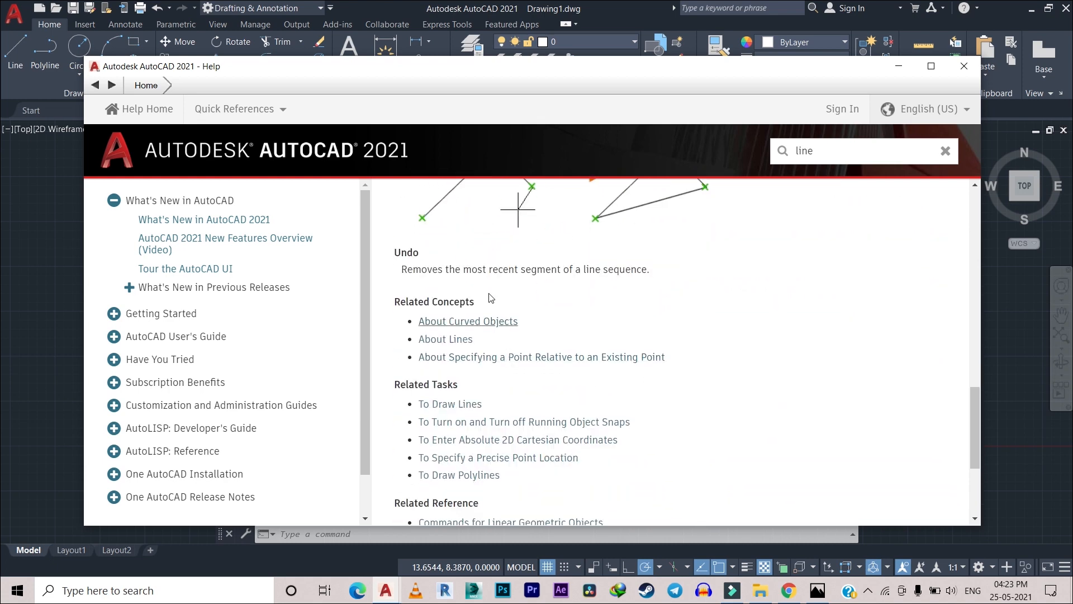
scroll(487, 290, "up", 1)
scroll(488, 290, "up", 2)
scroll(594, 338, "down", 6)
scroll(548, 350, "up", 4)
scroll(561, 351, "up", 10)
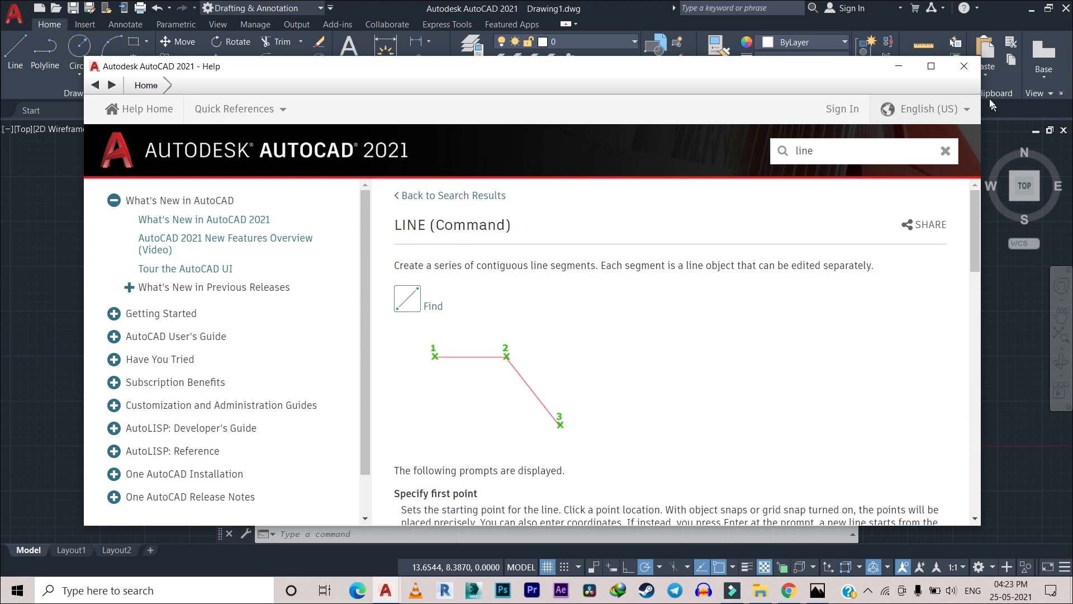
left_click(964, 66)
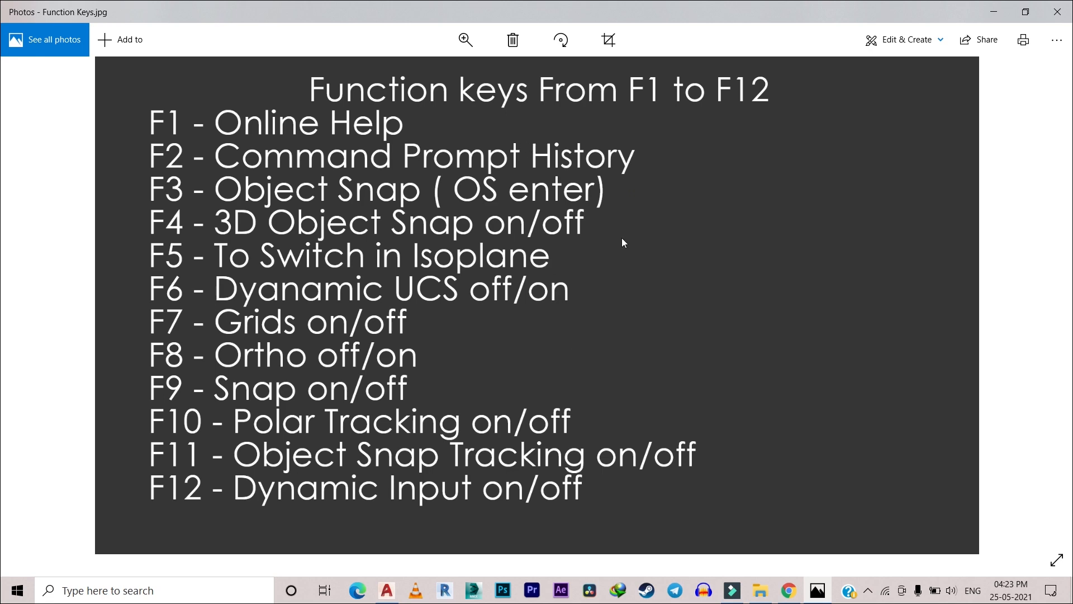
Step: Switch to AutoCAD and draw a wide rectangle above and to the right of the origin
left_click(387, 590)
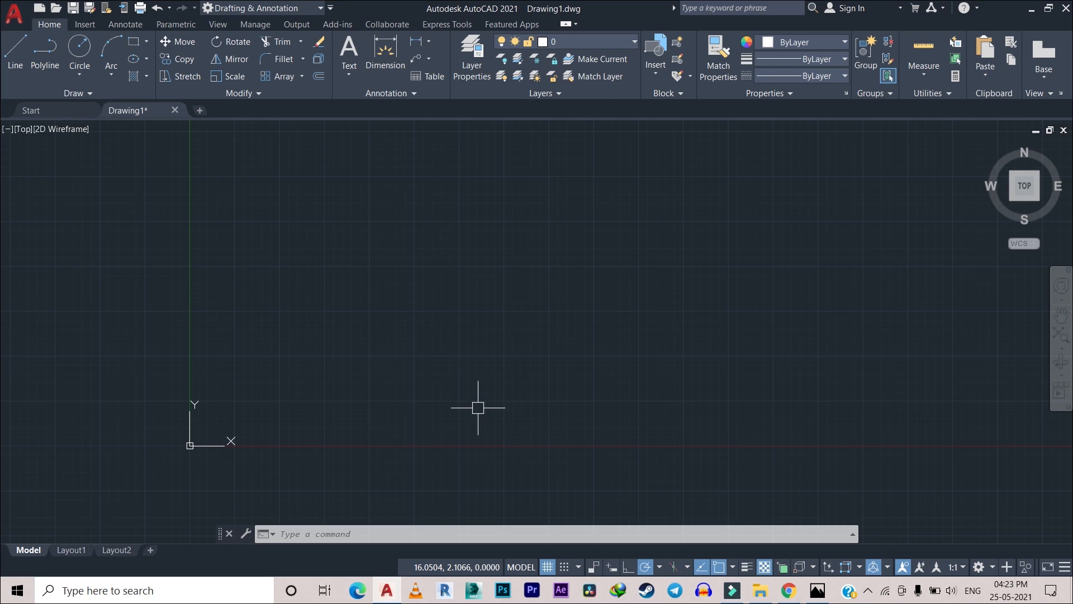
type("re")
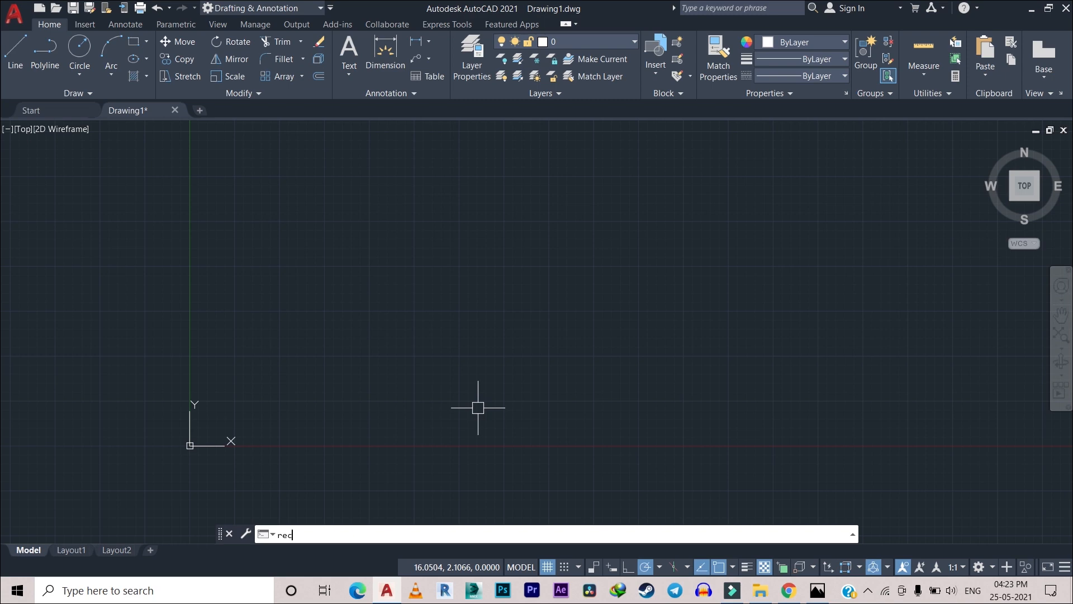
type("c")
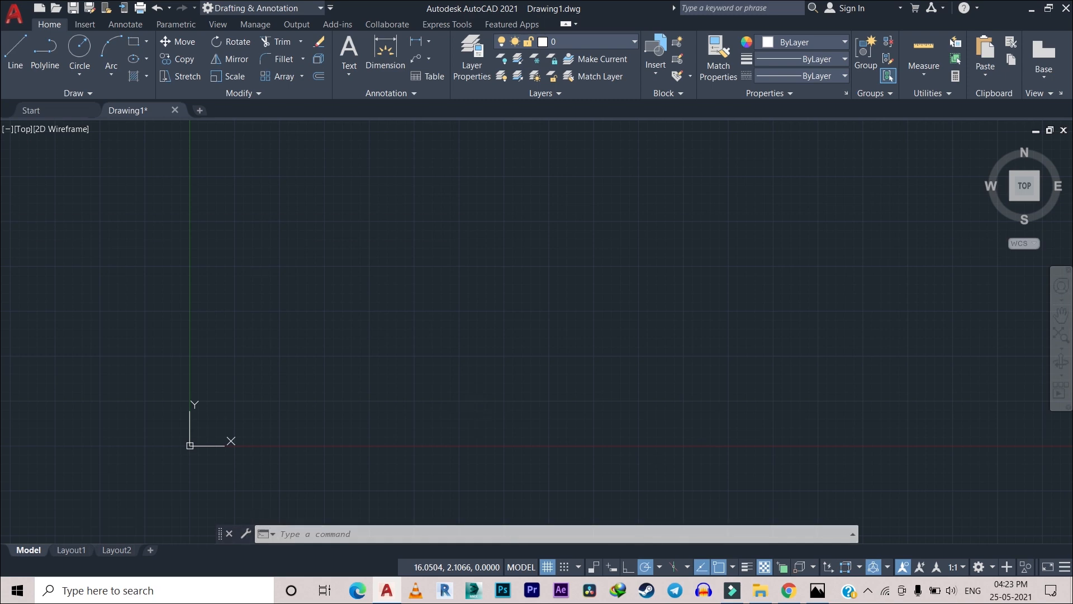
key("Return")
left_click(285, 222)
left_click(613, 335)
scroll(687, 285, "down", 2)
middle_click_drag(682, 288, 542, 307)
Step: Draw two connected line segments forming a large V to the right of the rectangle
type("l")
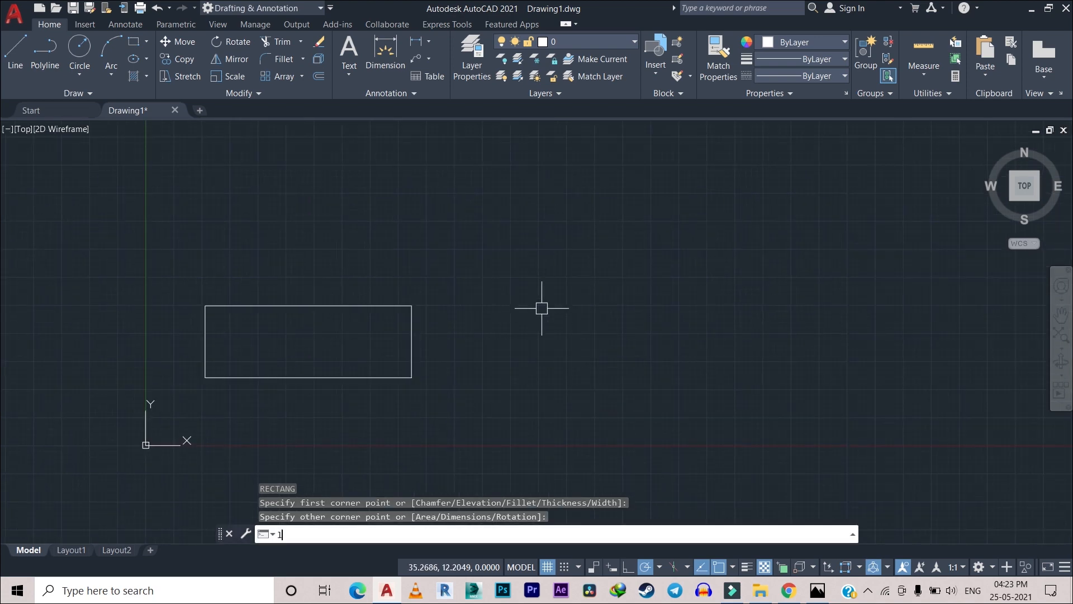
key("Return")
left_click(772, 251)
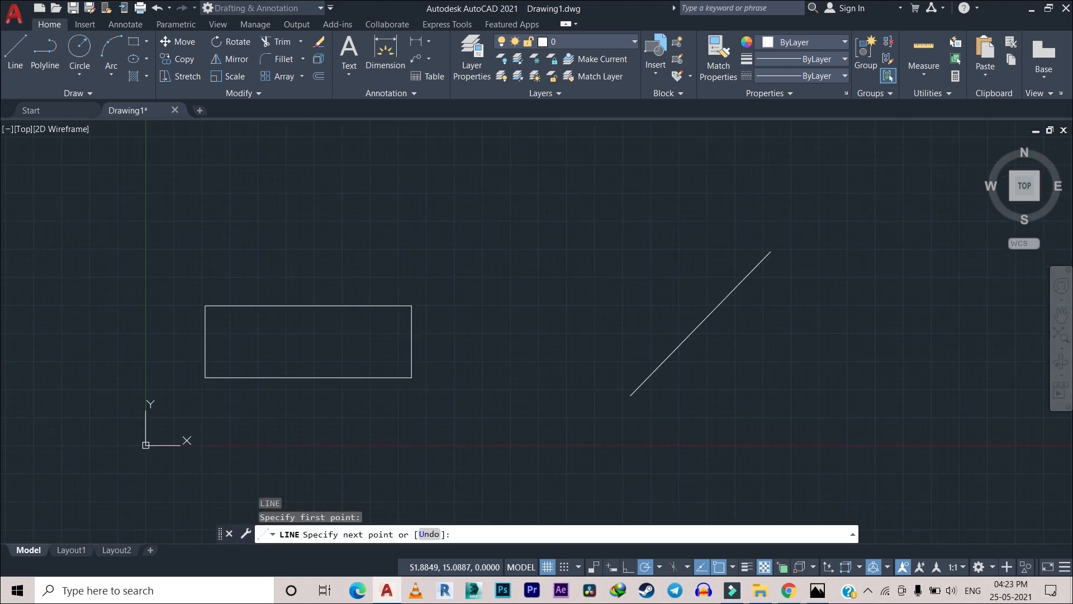
left_click(631, 395)
left_click(500, 175)
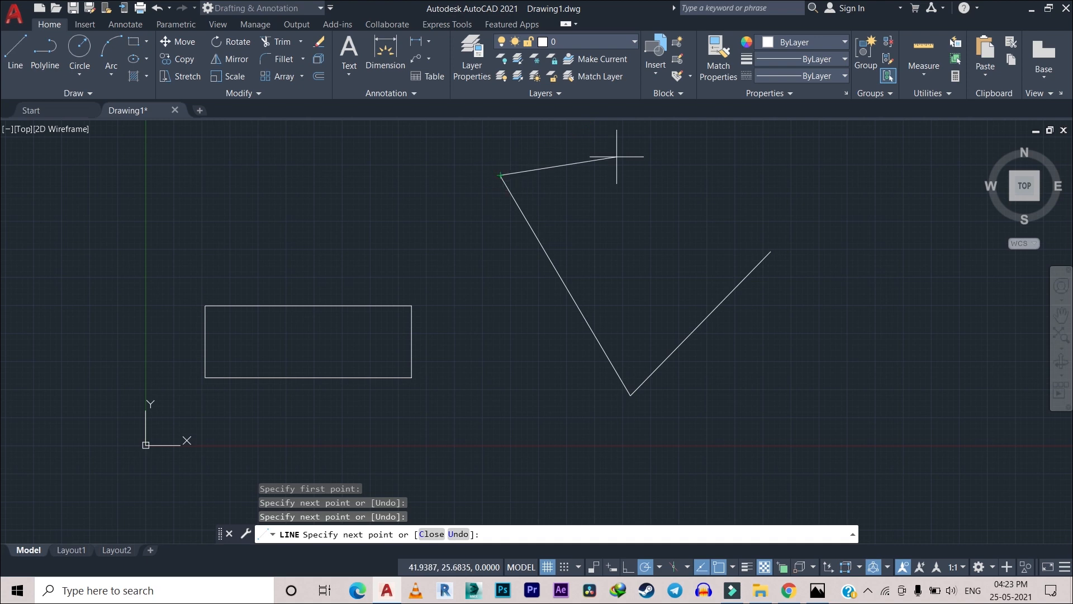
right_click(672, 189)
left_click(677, 187)
Step: Draw a circle in the space between the rectangle and the V's upper left end
type("c")
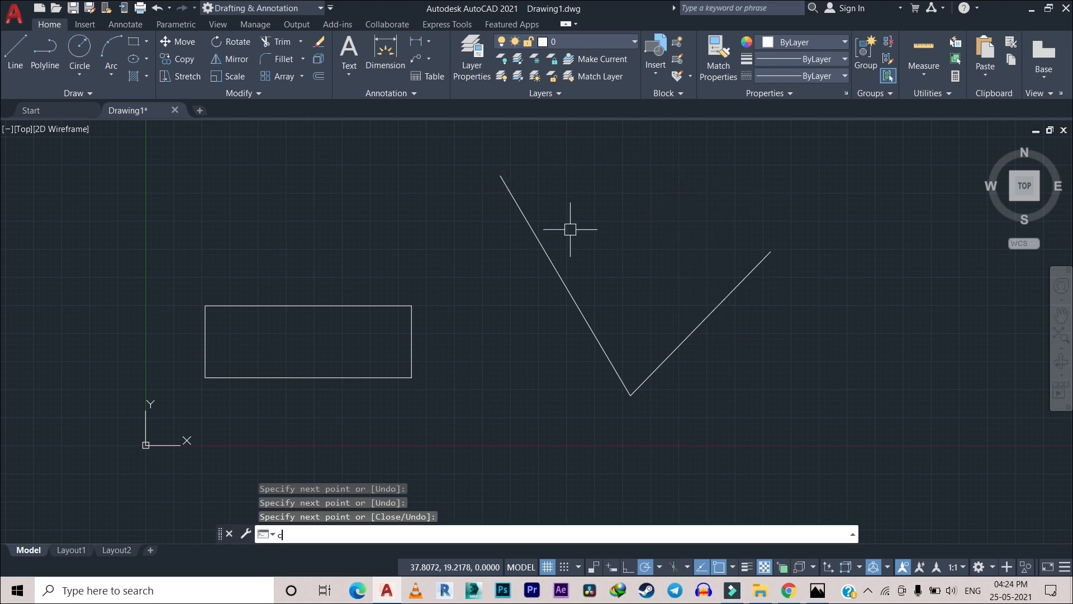
key("Return")
left_click(420, 214)
left_click(423, 254)
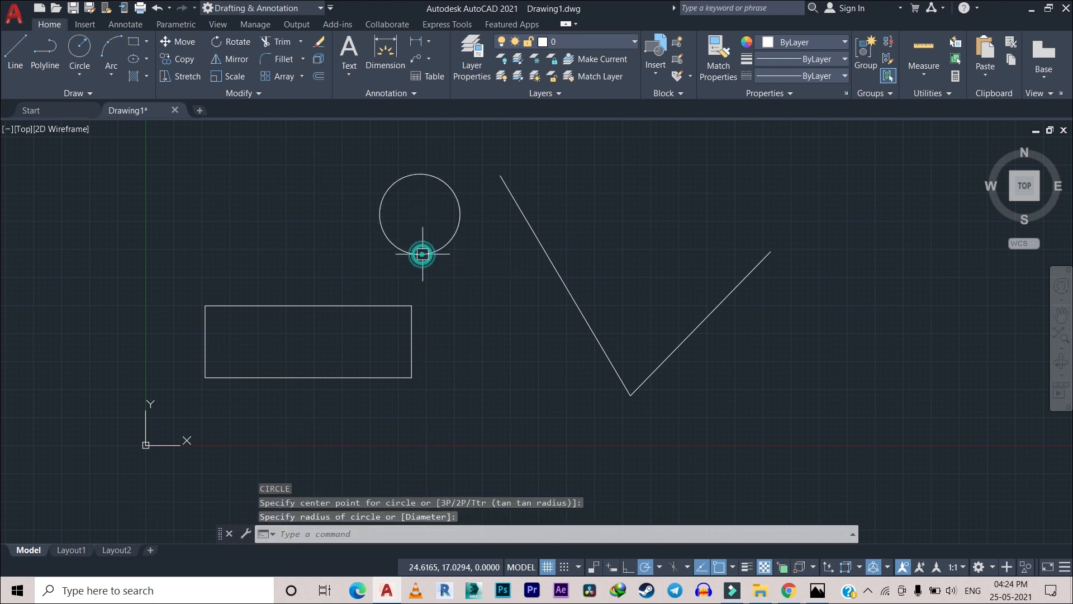
scroll(575, 428, "up", 1)
scroll(470, 371, "down", 1)
middle_click_drag(472, 371, 482, 411)
Step: Show the command history and review the entries for the rectangle, line and circle commands
key("F2")
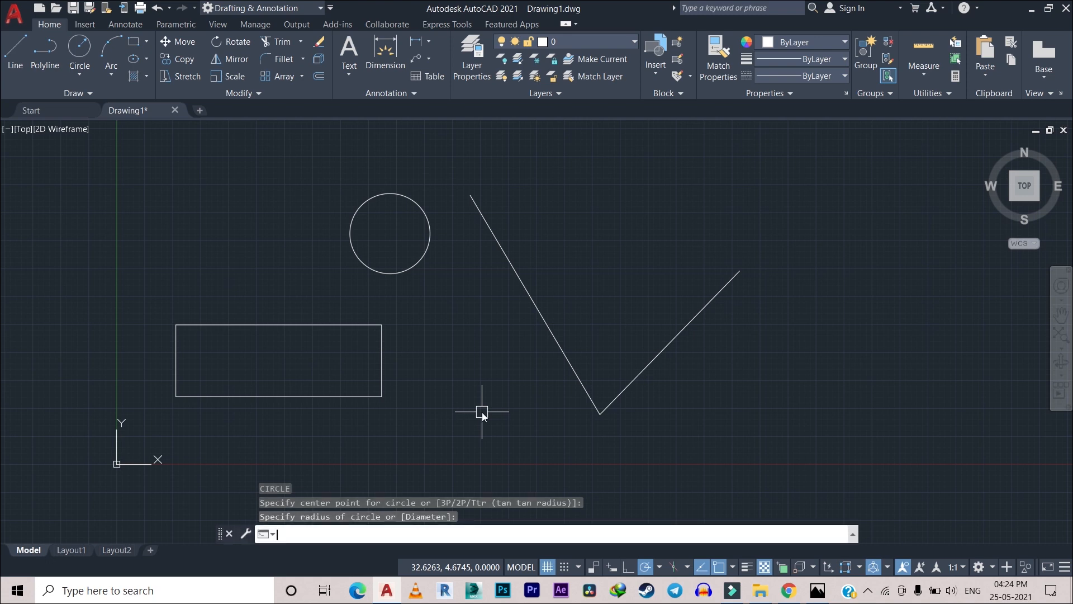
scroll(553, 437, "up", 1)
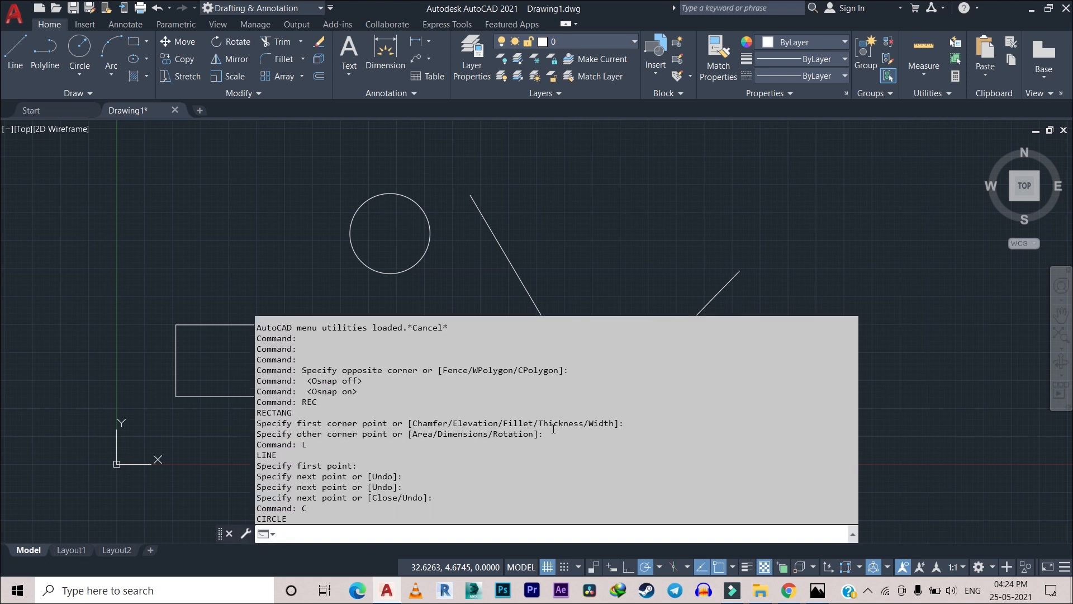
scroll(458, 433, "down", 1)
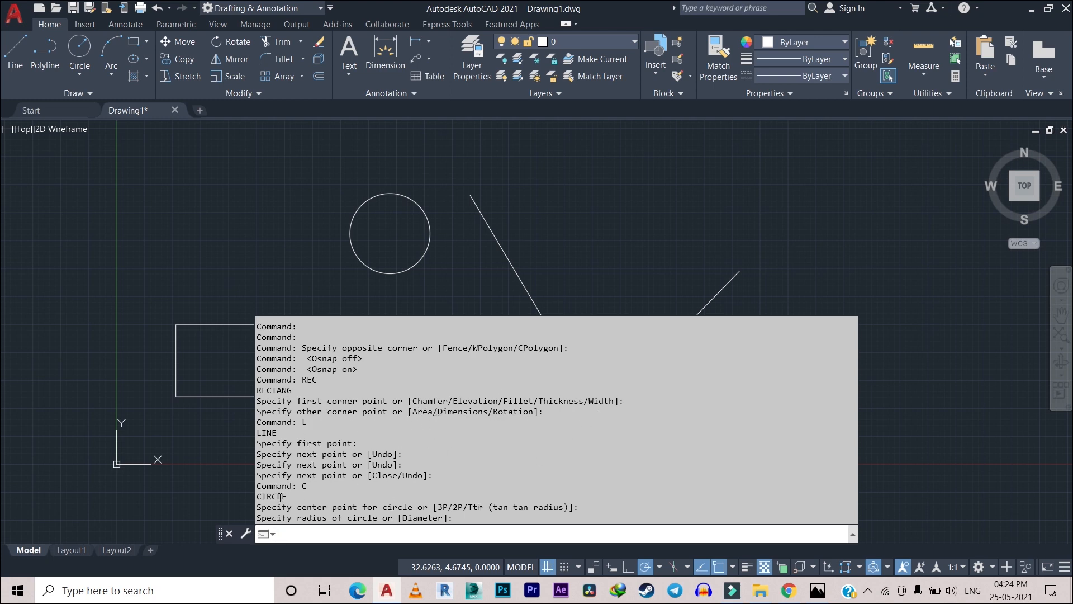
left_click(673, 185)
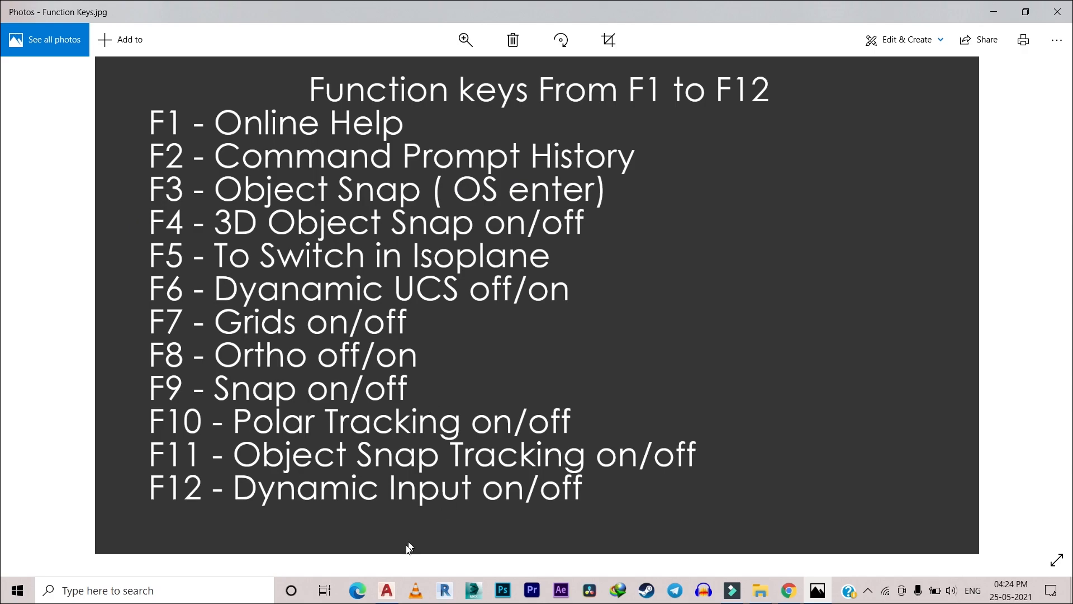
Step: Switch to AutoCAD and examine the object snap markers on the existing shapes using the Line command
left_click(387, 590)
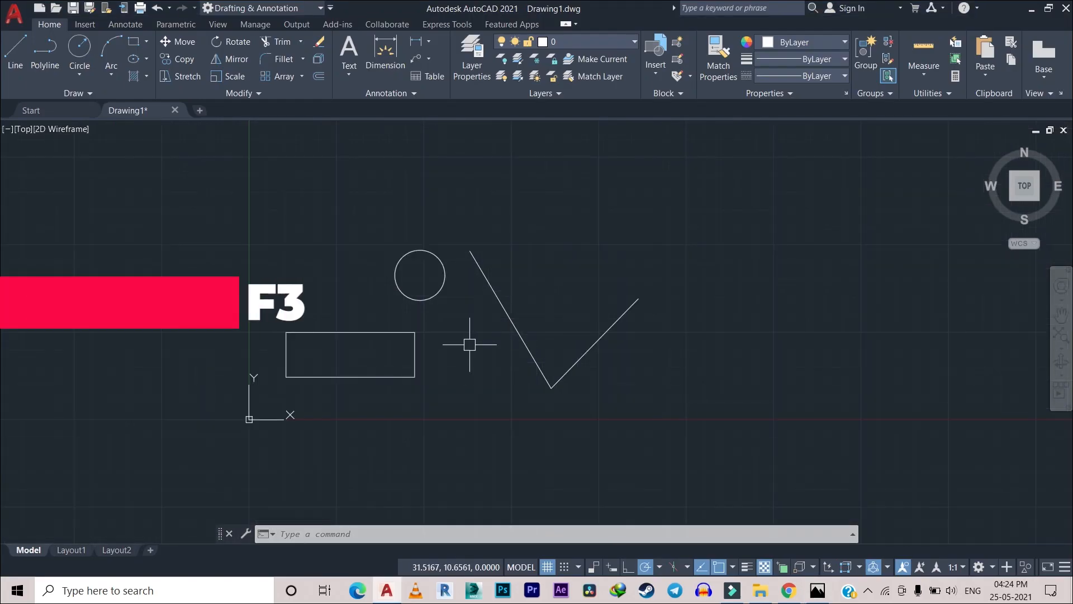
type("l")
key("Return")
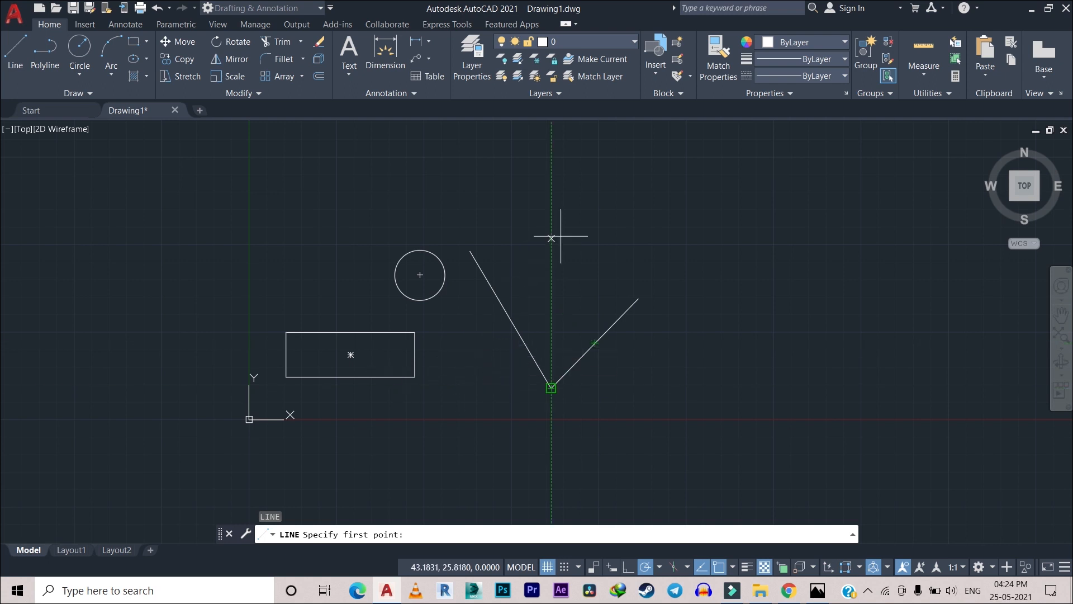
key("Escape")
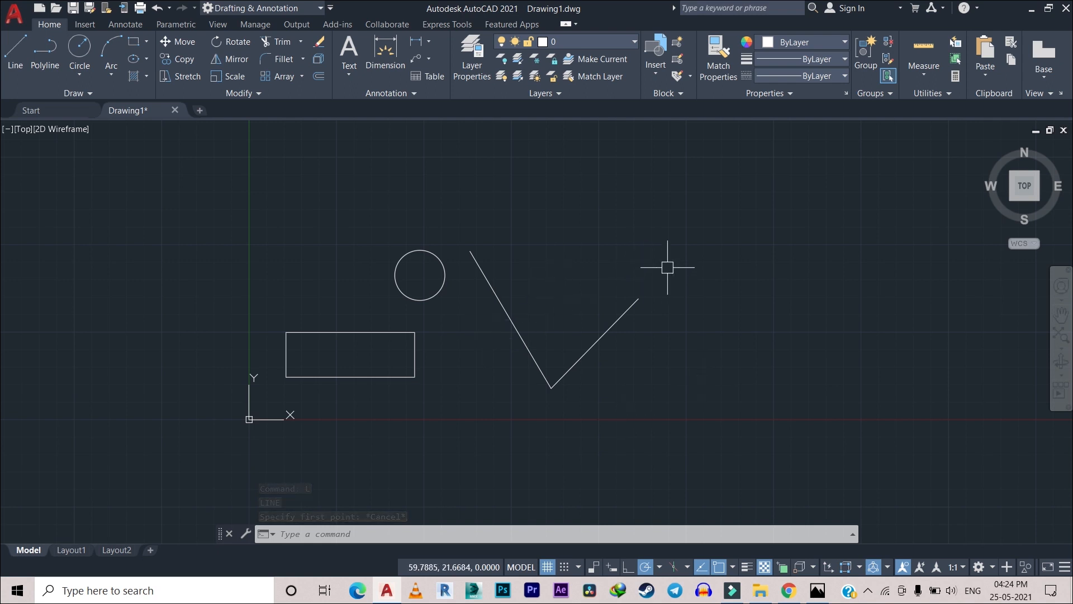
Step: Turn object snap off and draw a chain of five connected line segments above and across the V-shaped lines
key("F3")
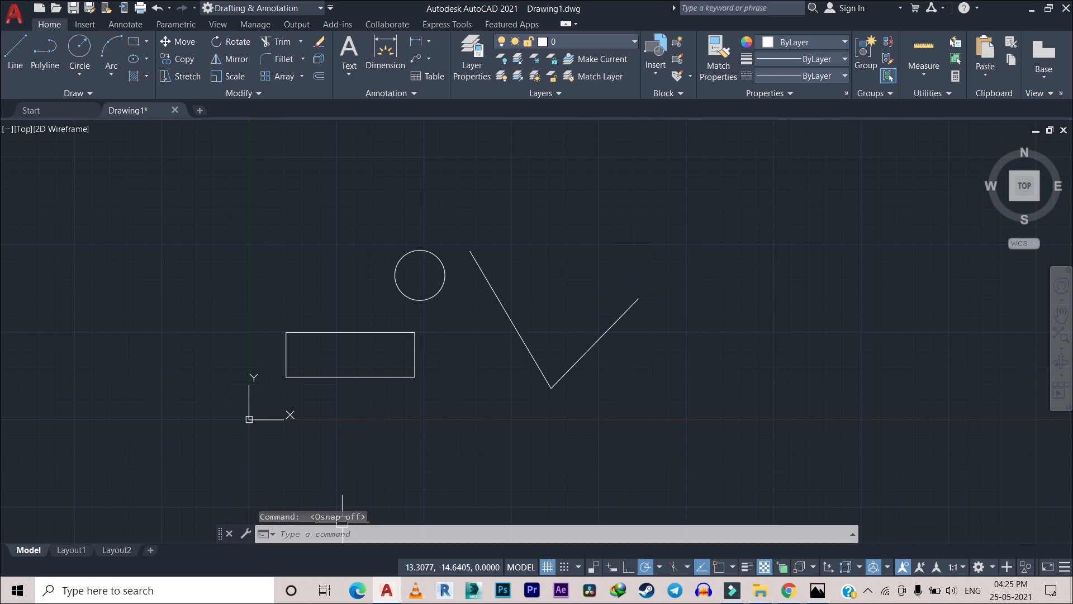
type("l")
key("Return")
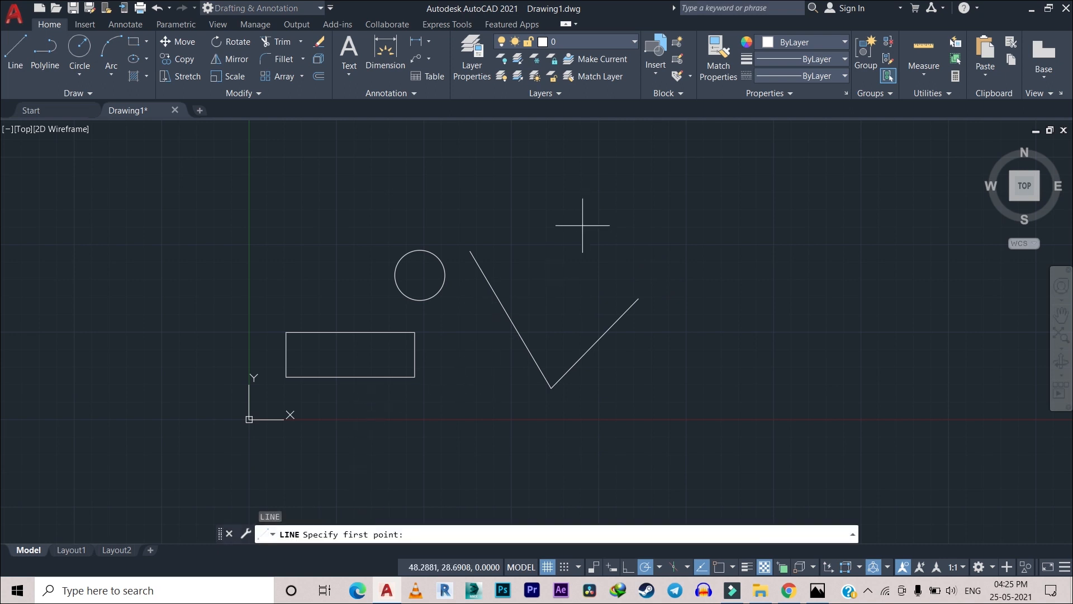
left_click(398, 162)
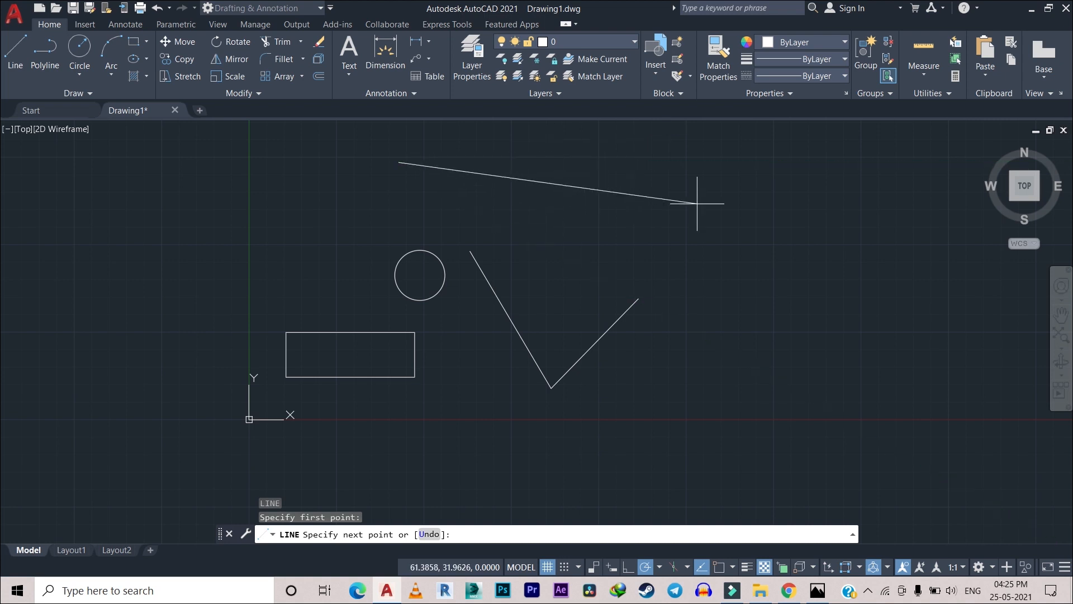
left_click(661, 209)
left_click(683, 355)
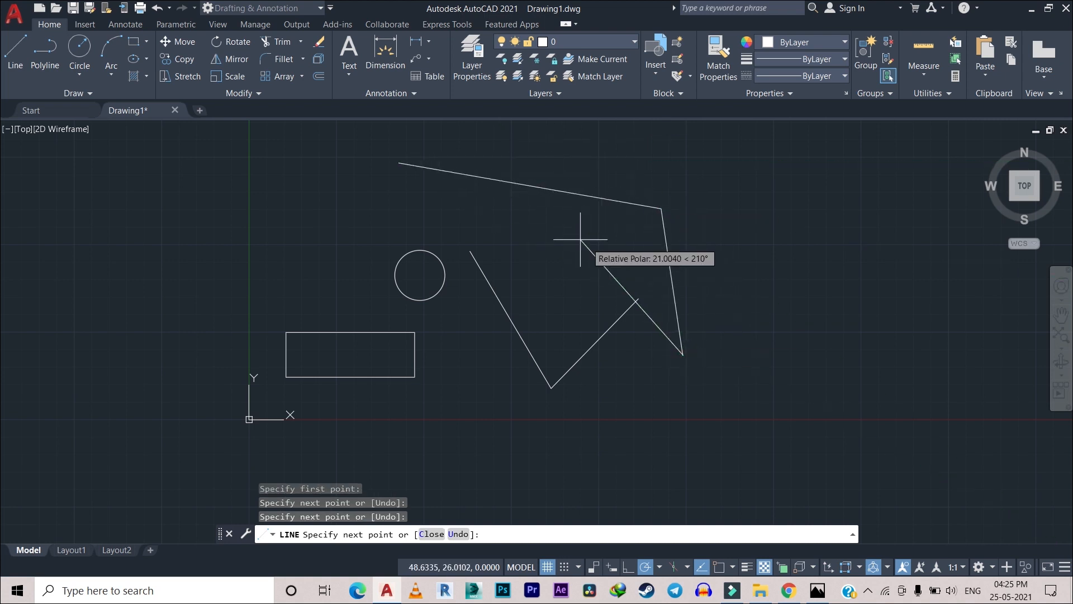
left_click(560, 236)
left_click(394, 204)
left_click(260, 272)
right_click(212, 179)
left_click(299, 213)
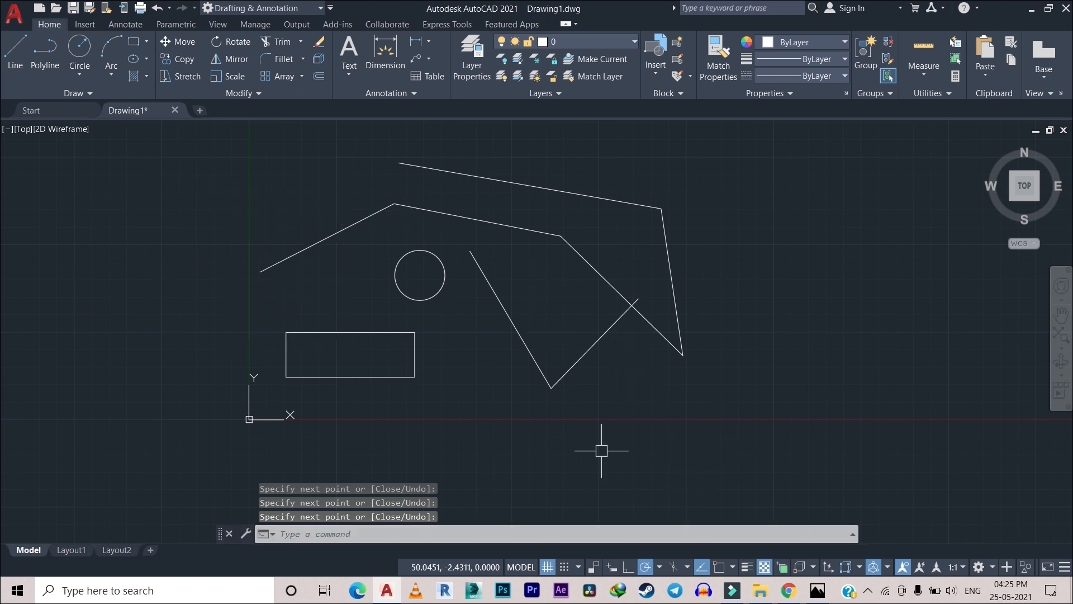
Step: Draw a chain of five connected line segments with ortho off, from the existing chain's left end to the empty area on the right
left_click(628, 567)
right_click(748, 197)
left_click(807, 210)
left_click(628, 567)
left_click(808, 244)
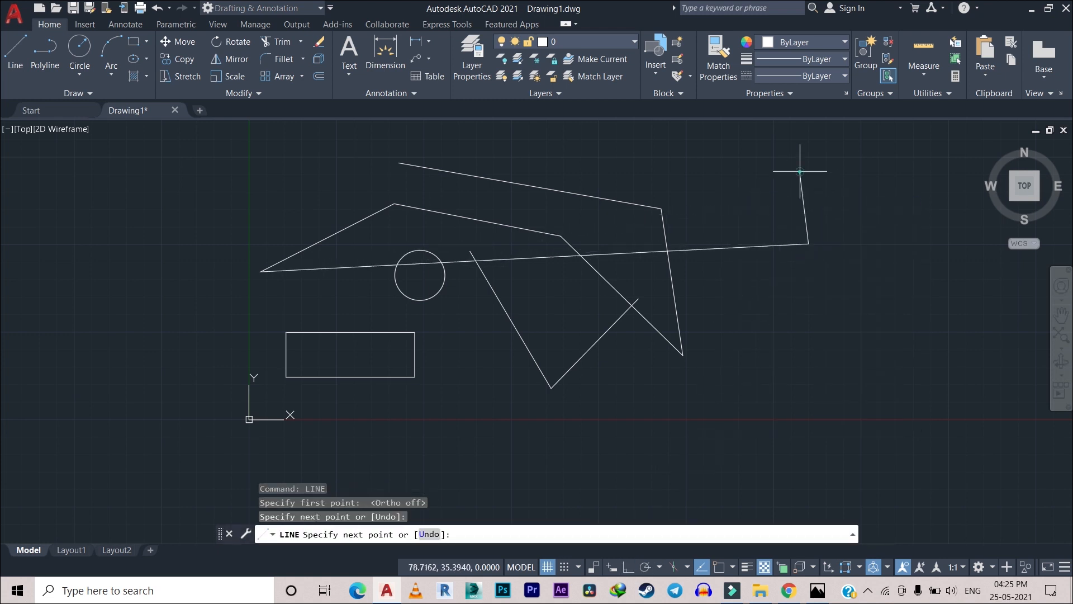
left_click(800, 172)
left_click(898, 182)
left_click(852, 355)
left_click(725, 376)
right_click(760, 285)
left_click(791, 293)
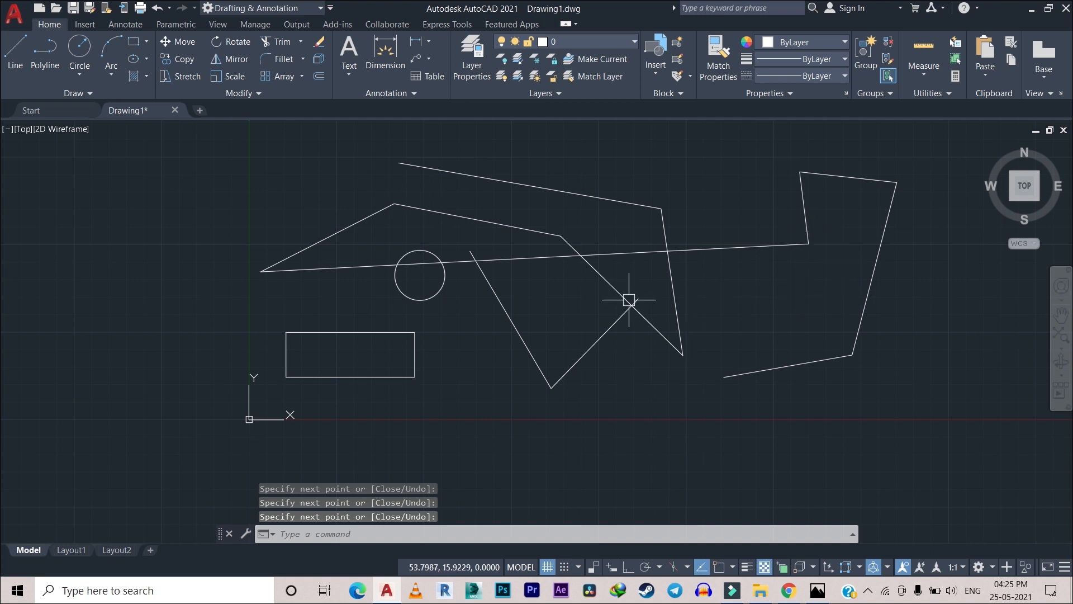
Step: Examine how the Line command behaves near the circle and V-shaped lines with object snap off
scroll(479, 310, "up", 2)
right_click(519, 284)
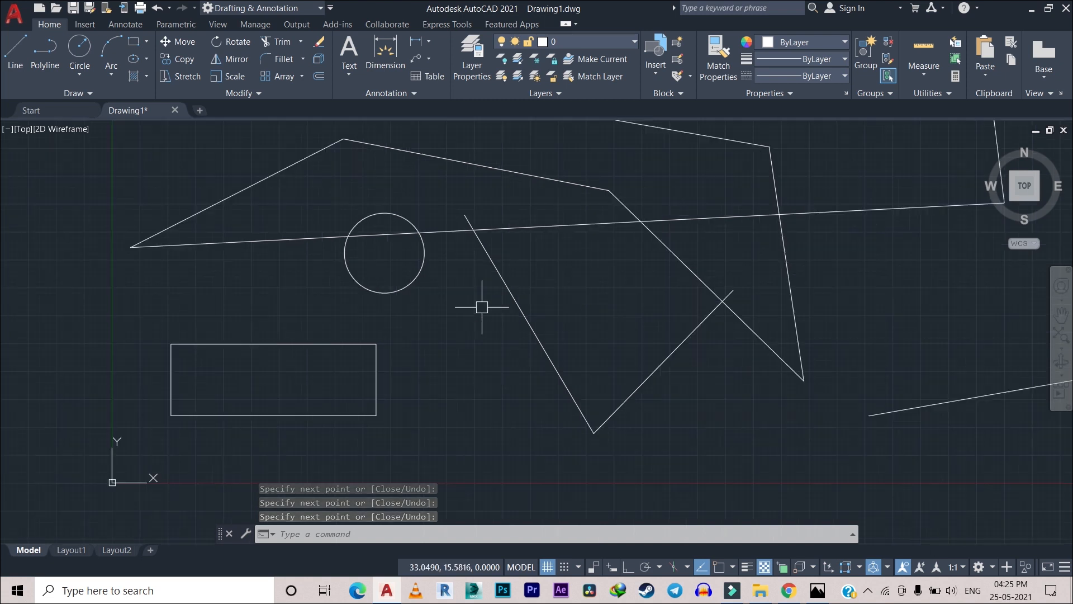
left_click(545, 290)
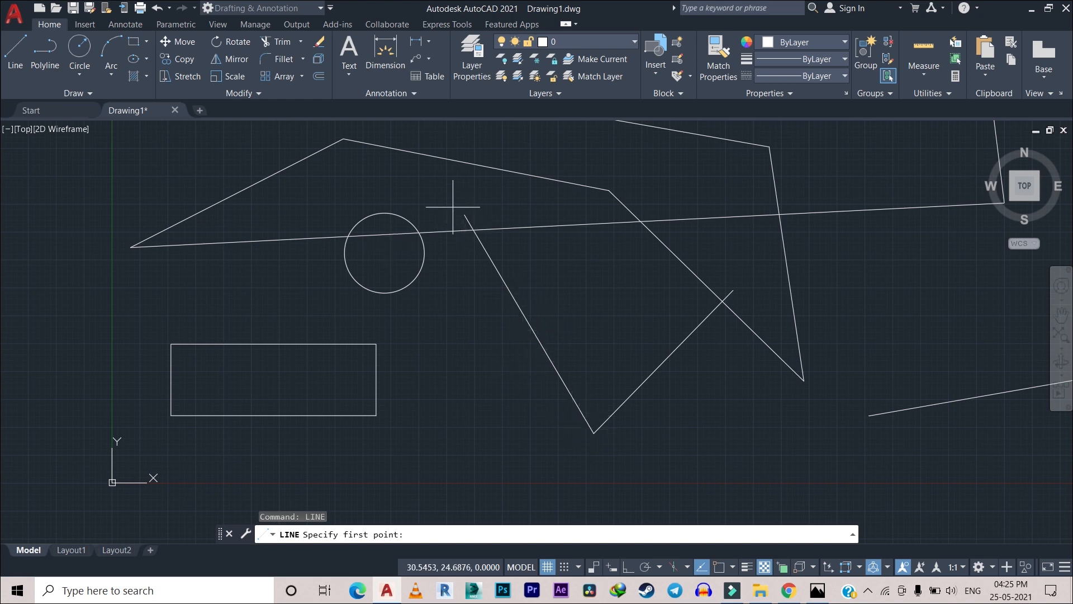
key("Escape")
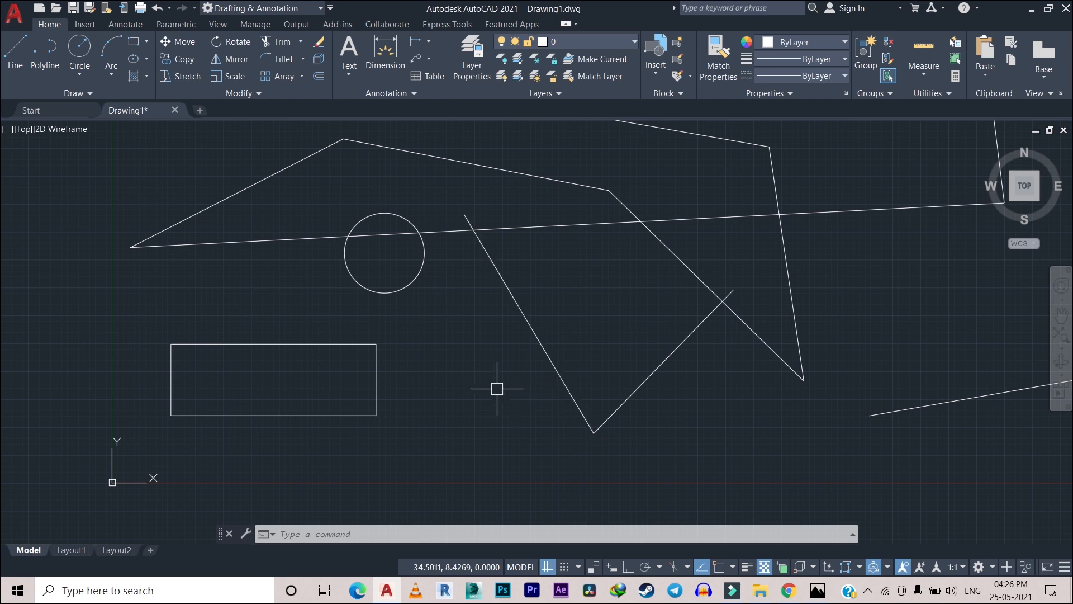
Step: Turn object snap on and review the available object snap modes in the drafting settings
key("F3")
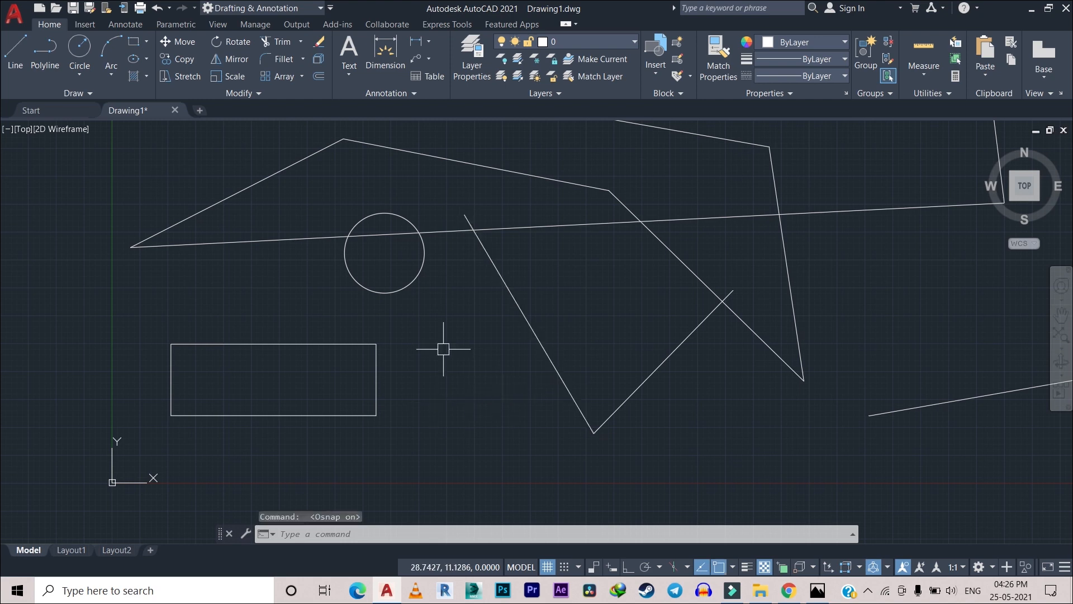
scroll(457, 364, "down", 2)
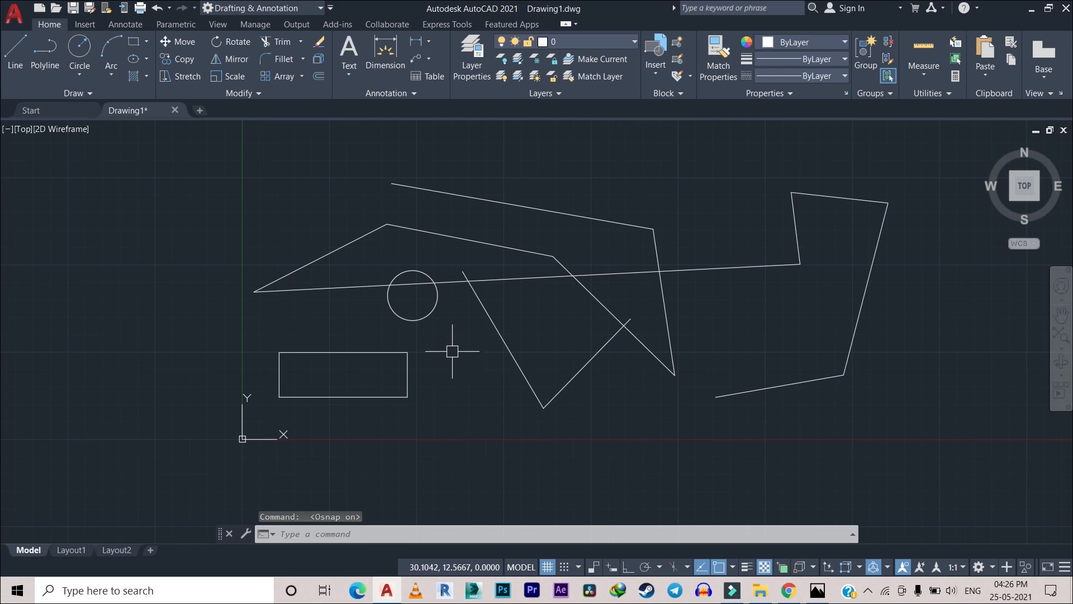
type("ds")
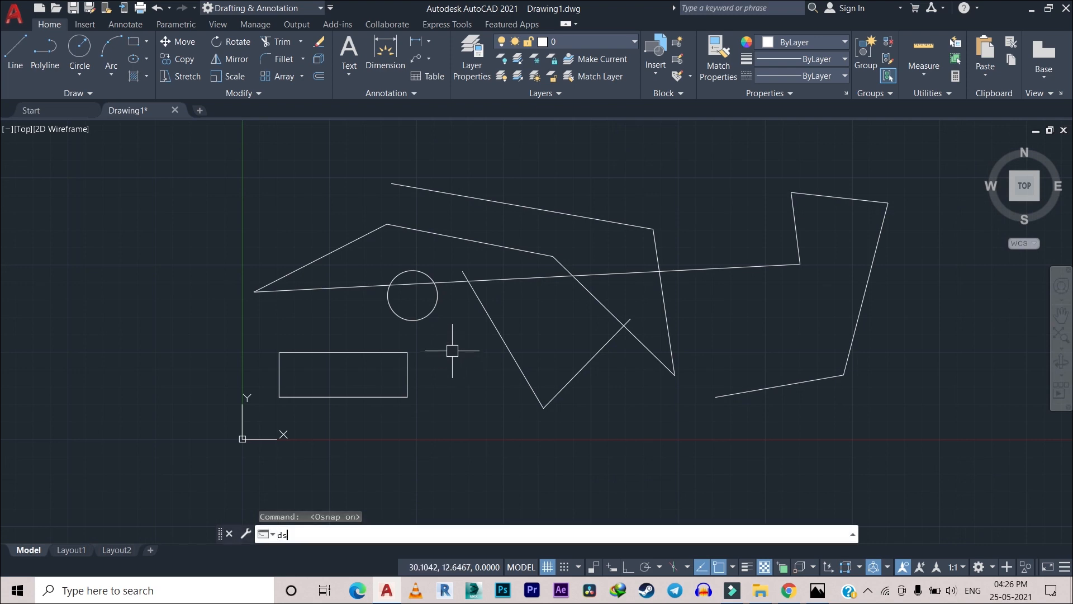
key("Return")
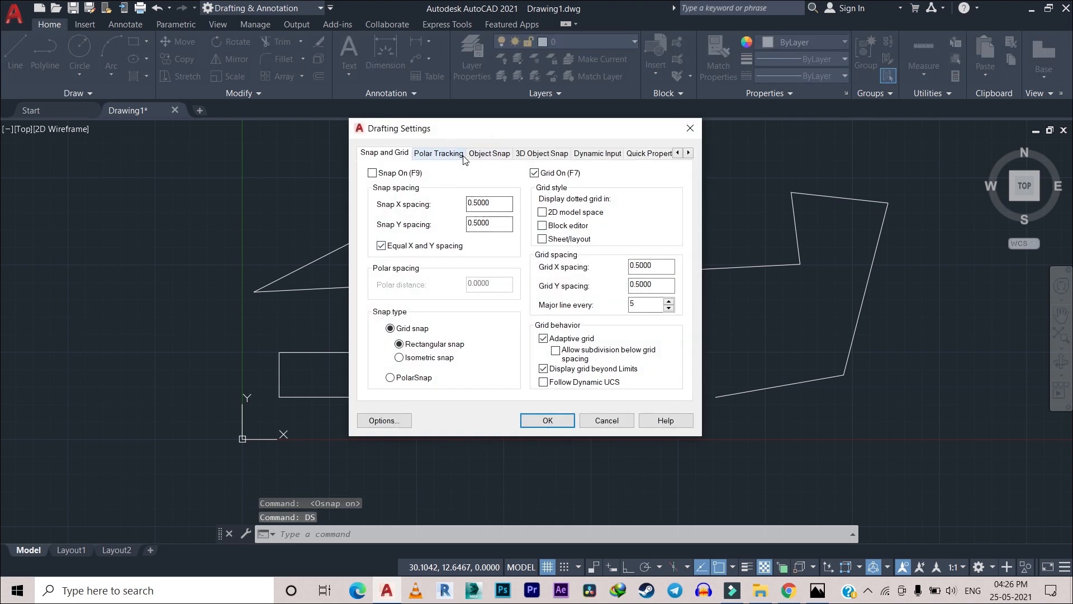
left_click(490, 154)
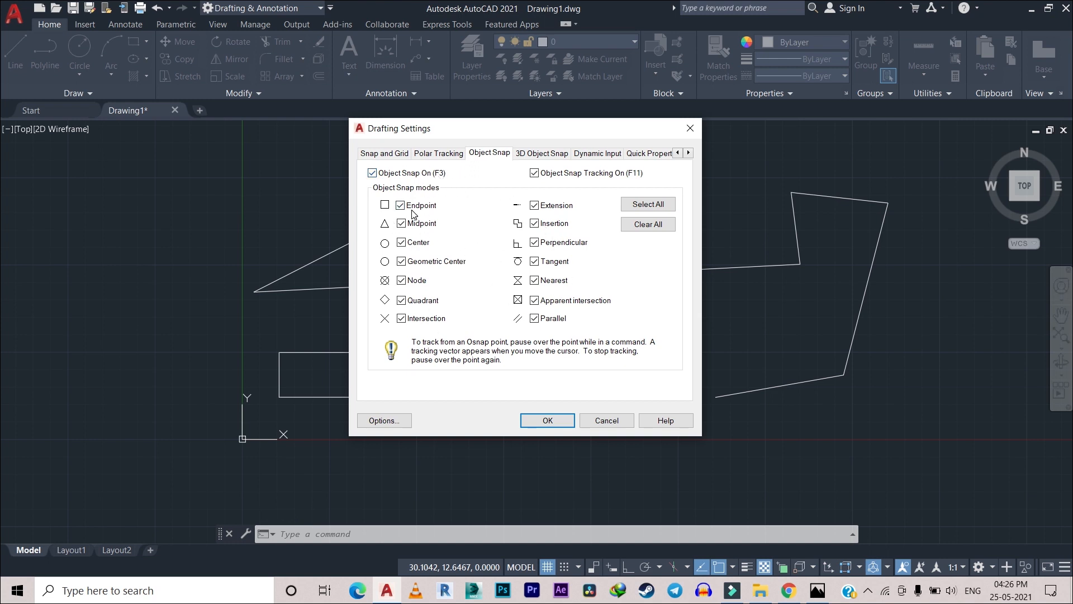
left_click(608, 422)
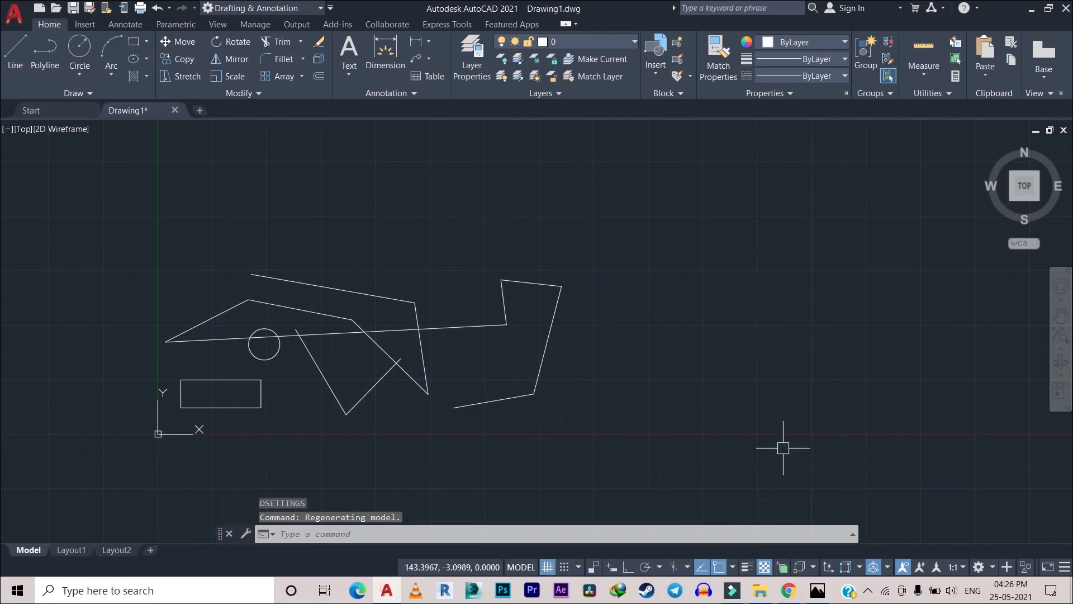
Step: Switch to Photos to read the F4 entry in the function key list, and return to AutoCAD
left_click(819, 591)
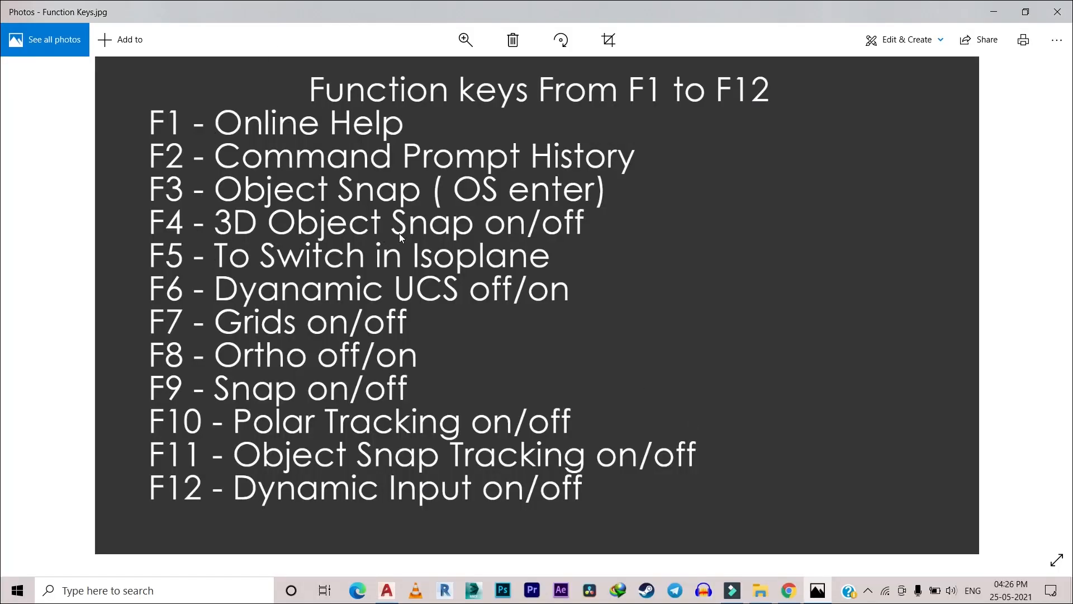
left_click(387, 590)
middle_click_drag(546, 341, 472, 338)
scroll(609, 342, "down", 2)
middle_click_drag(592, 340, 482, 343)
scroll(497, 341, "up", 2)
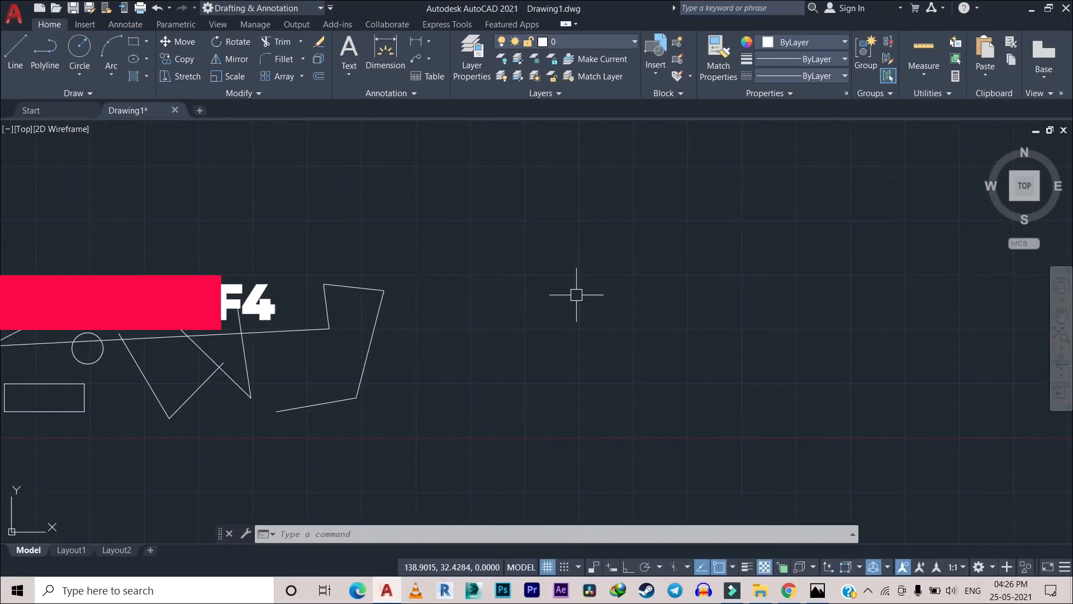
middle_click_drag(546, 272, 594, 275)
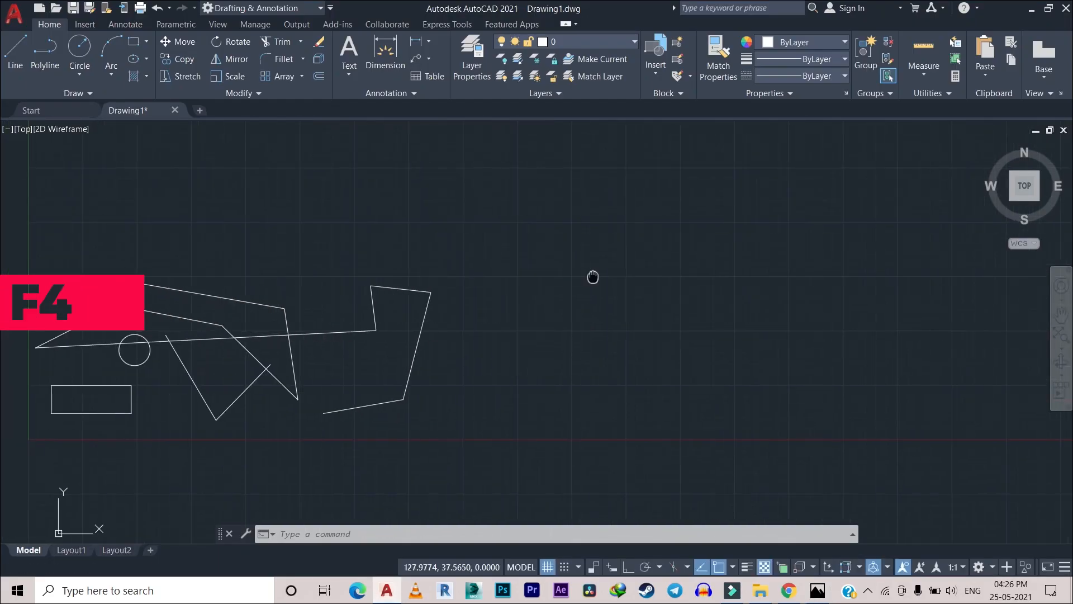
Step: Switch to the 3D Modeling workspace and draw a solid box in the empty area beside the line chain
left_click(296, 10)
left_click(235, 56)
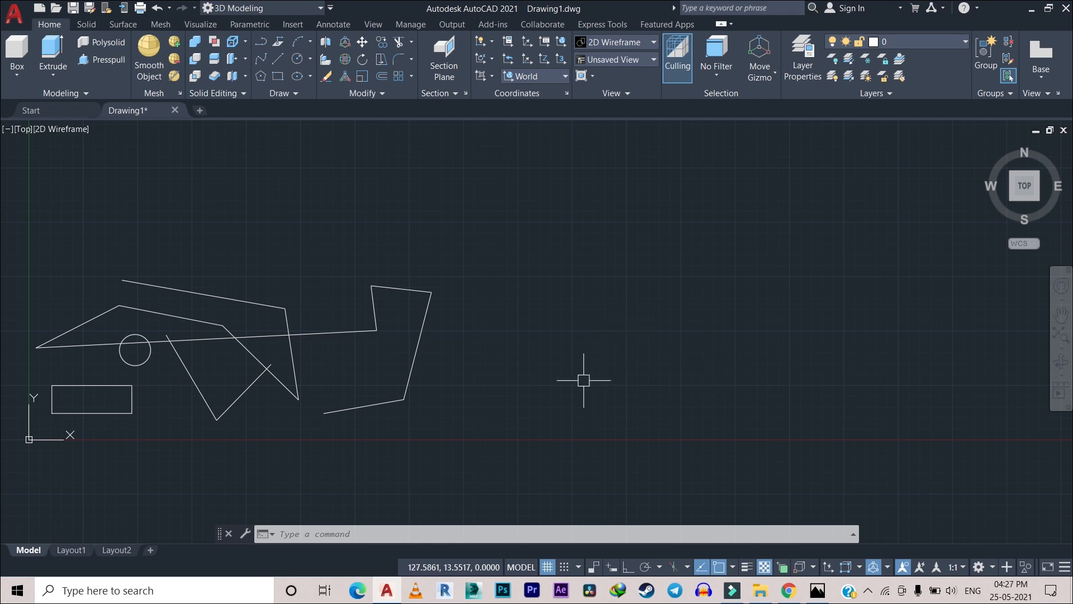
middle_click_drag(661, 295, 657, 275, "shift")
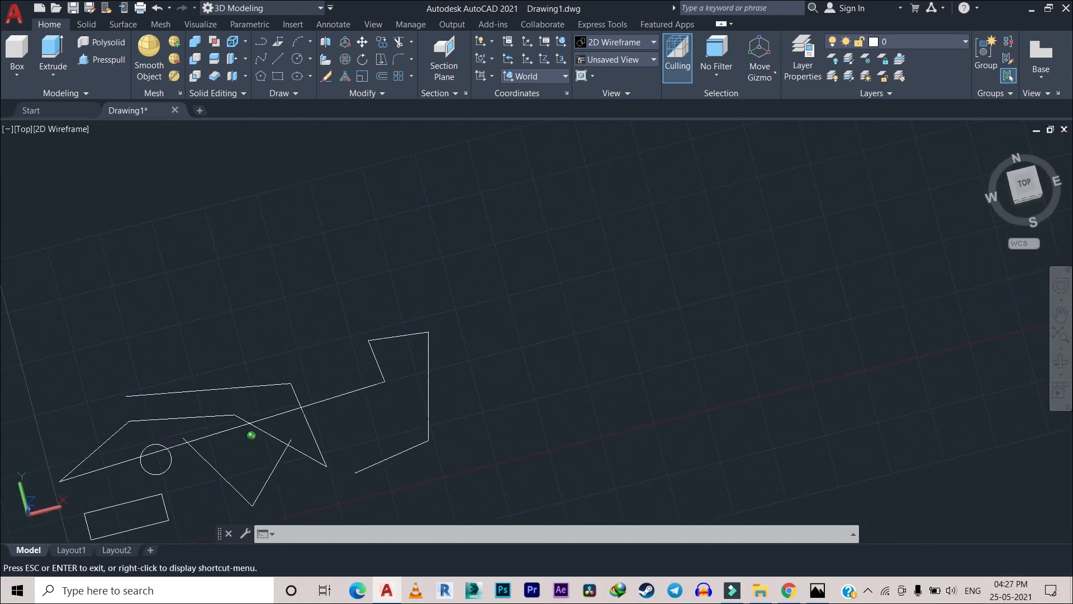
left_click(35, 103)
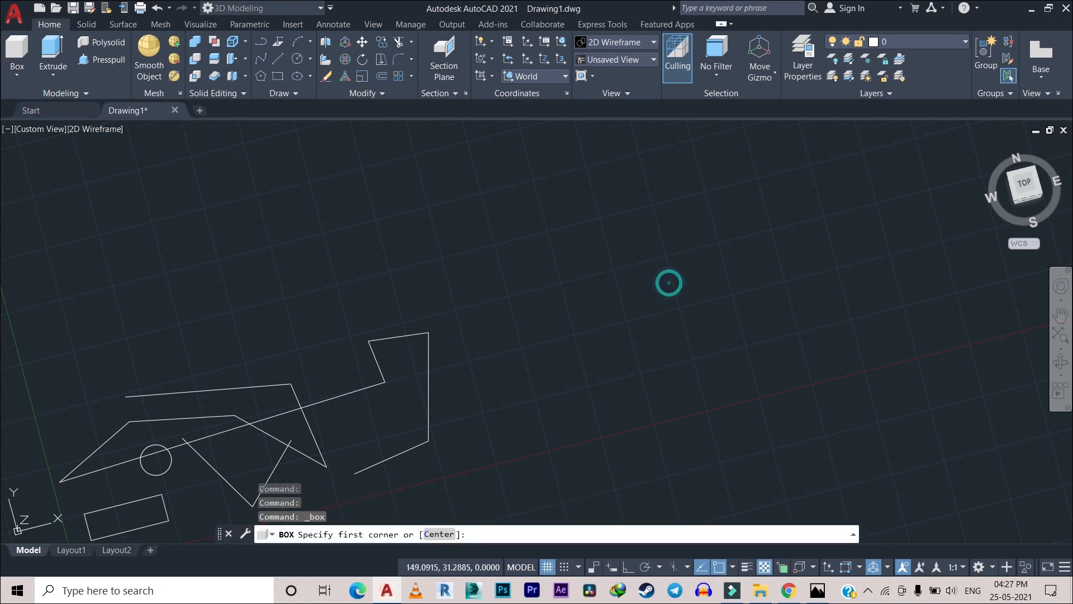
left_click(669, 282)
left_click(617, 362)
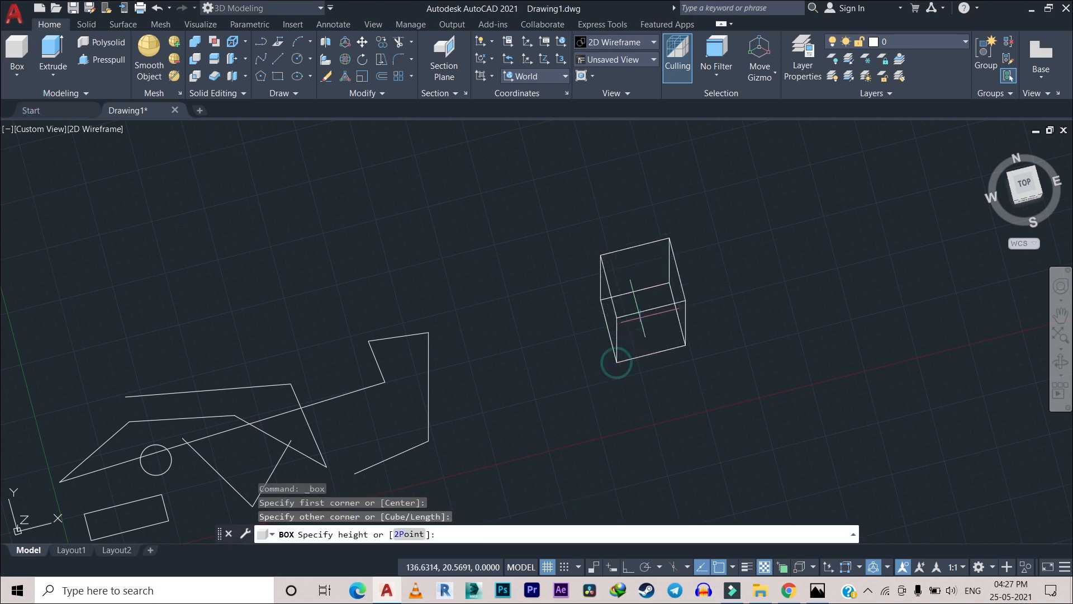
left_click(643, 289)
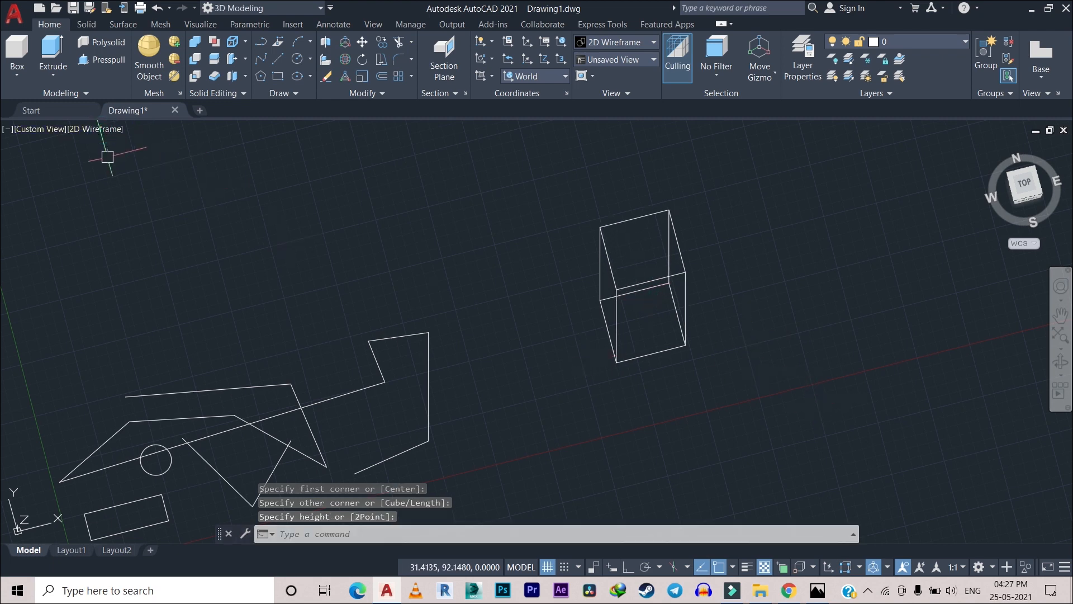
Step: Set the visual style to Conceptual and orbit to a 3D view showing the box's top, front and right faces
left_click(105, 128)
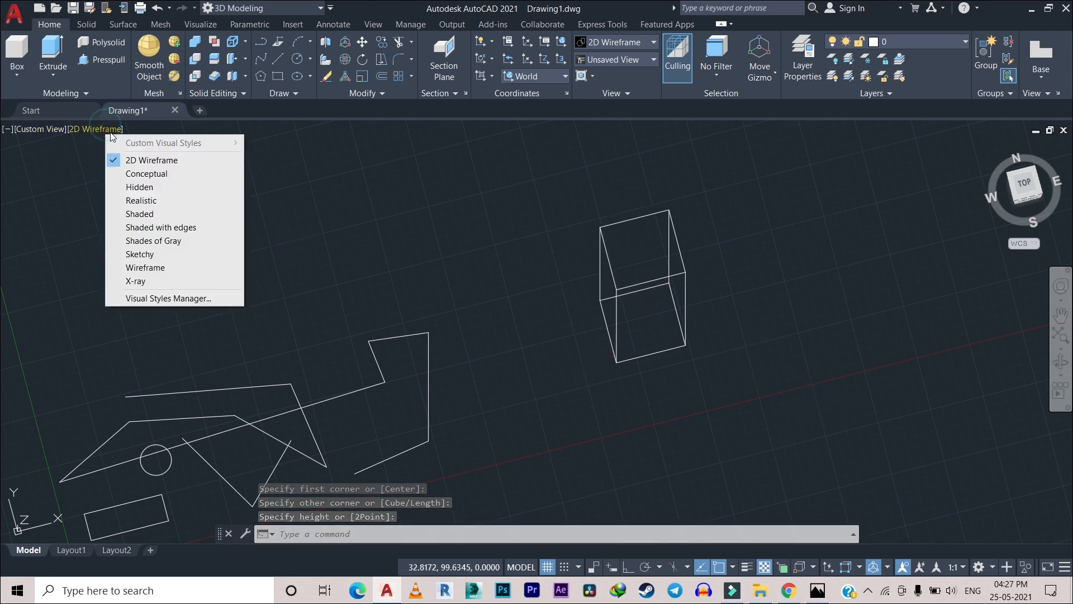
left_click(159, 173)
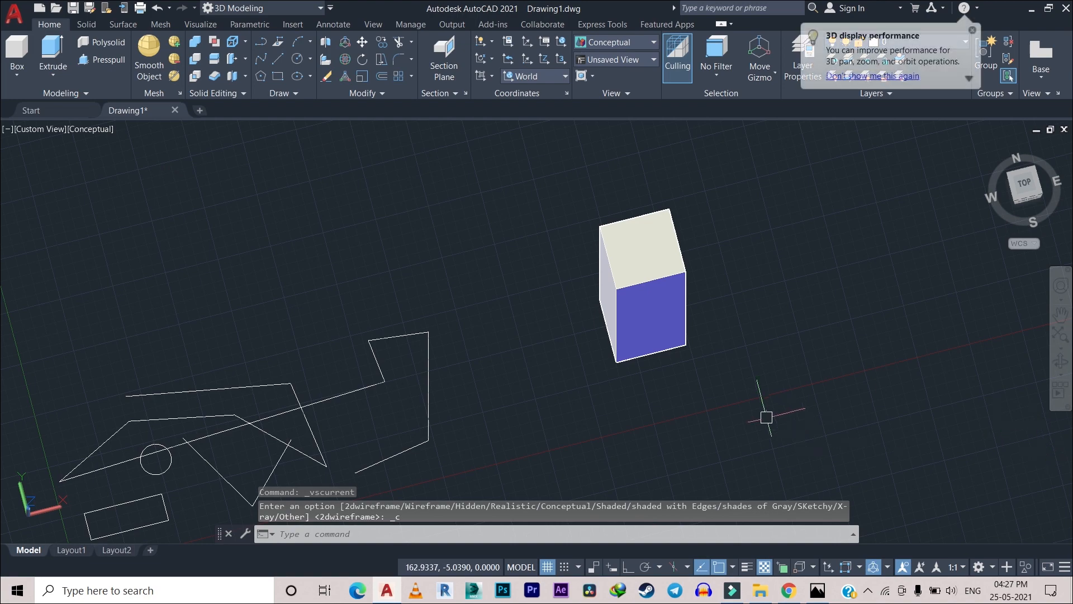
middle_click_drag(766, 412, 666, 293, "shift")
scroll(785, 338, "down", 5)
scroll(642, 333, "up", 2)
middle_click_drag(643, 333, 545, 366)
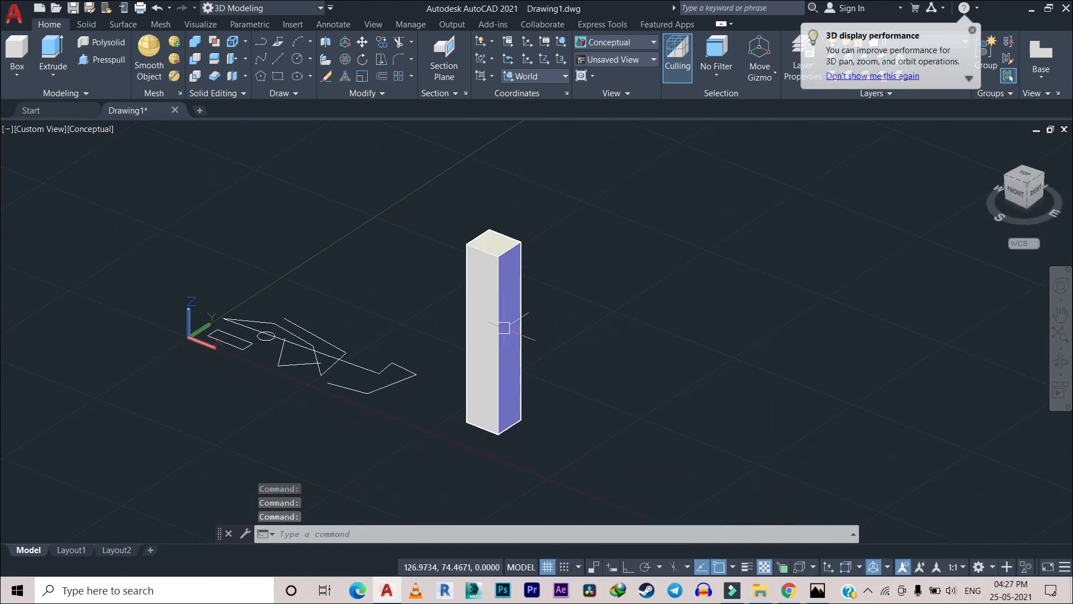
scroll(504, 328, "up", 2)
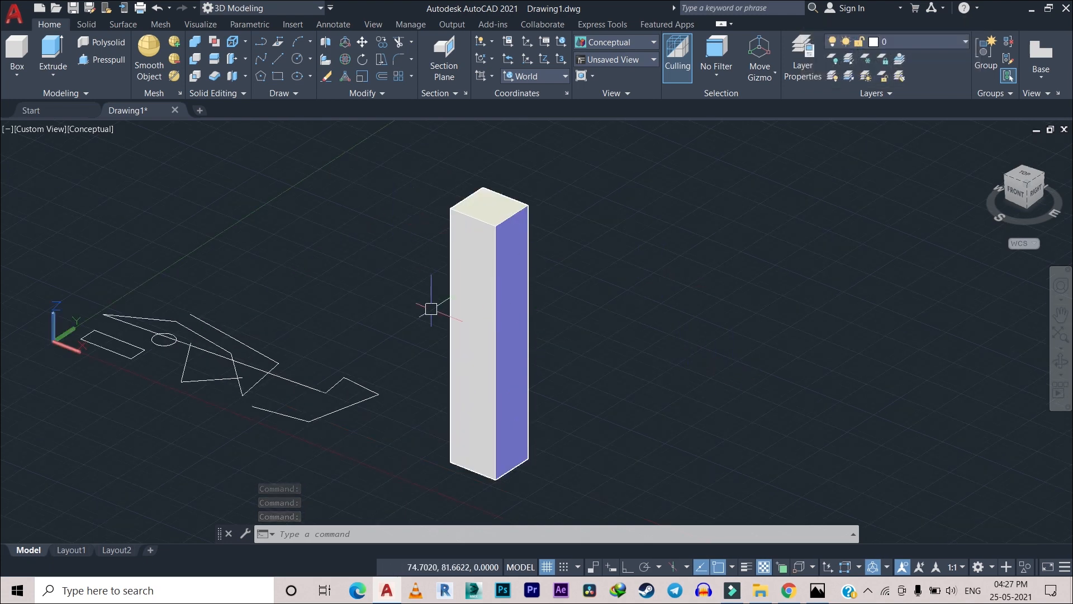
Step: Select all 3D object snap modes in the drafting settings and apply them
type("DS")
key("Return")
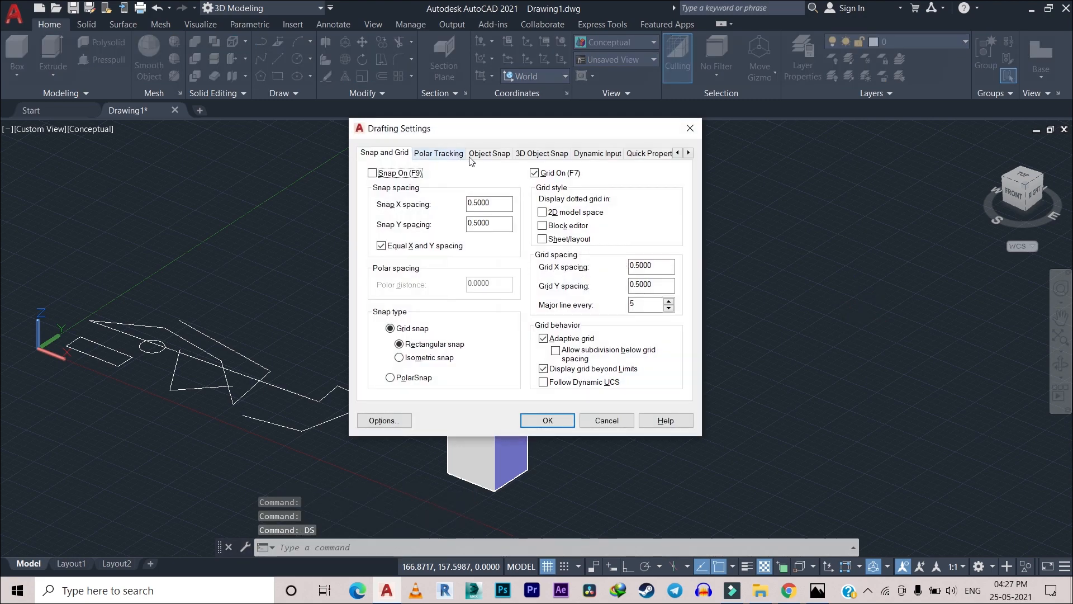
left_click(485, 155)
left_click(538, 155)
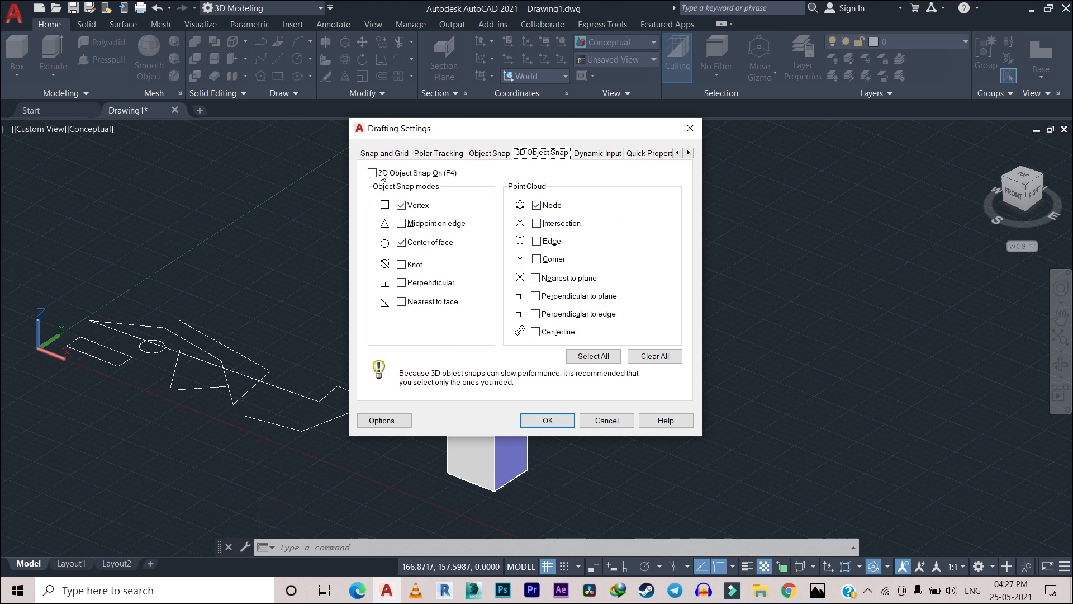
left_click(608, 358)
left_click(562, 422)
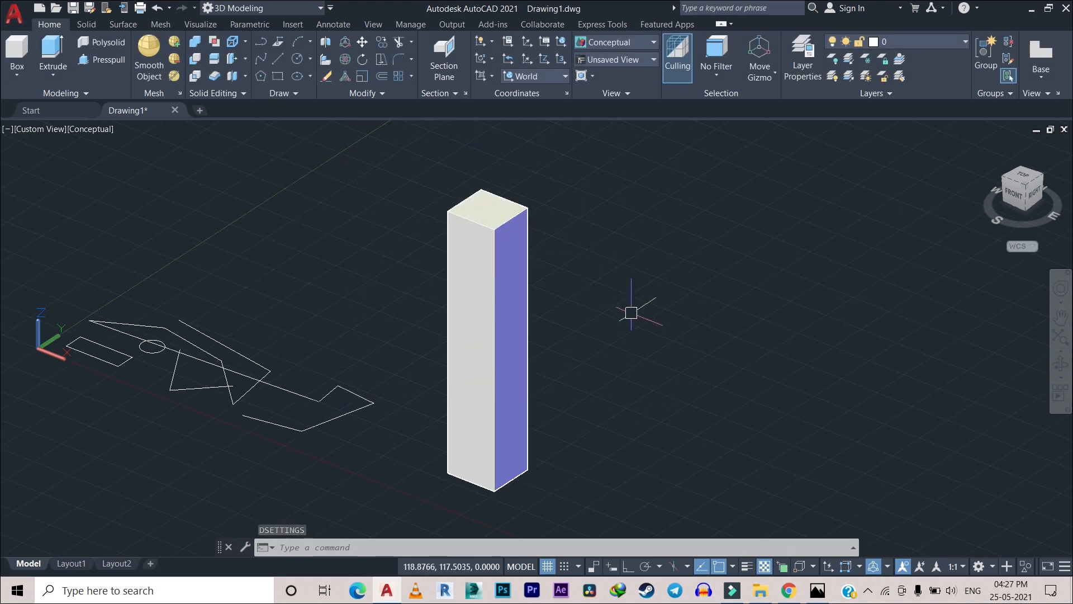
Step: Check the function key list in Photos, return to AutoCAD and turn 3D object snap on
left_click(817, 590)
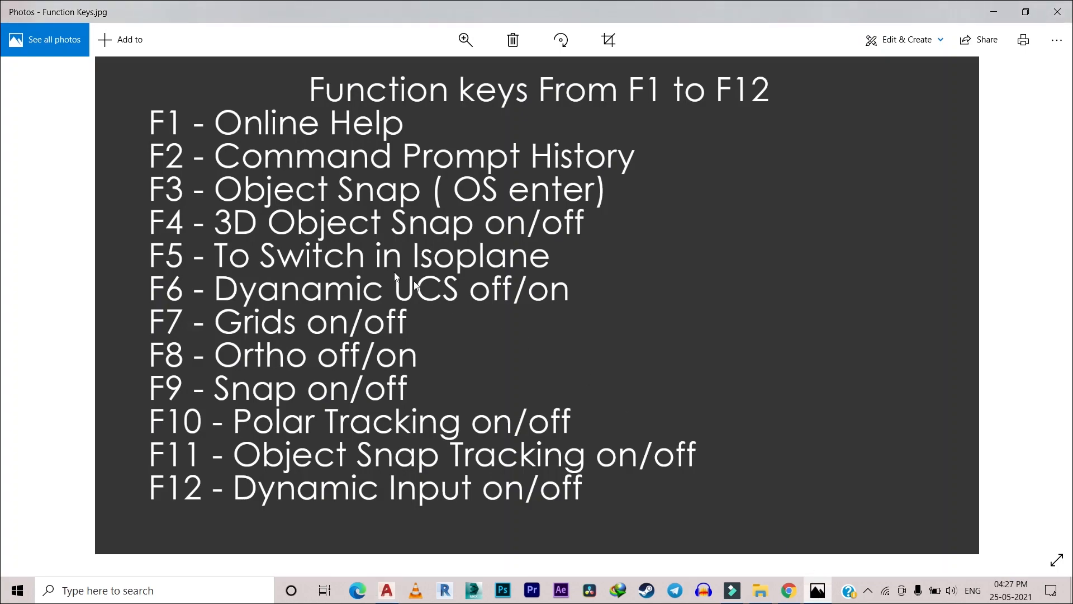
left_click(387, 590)
key("F4")
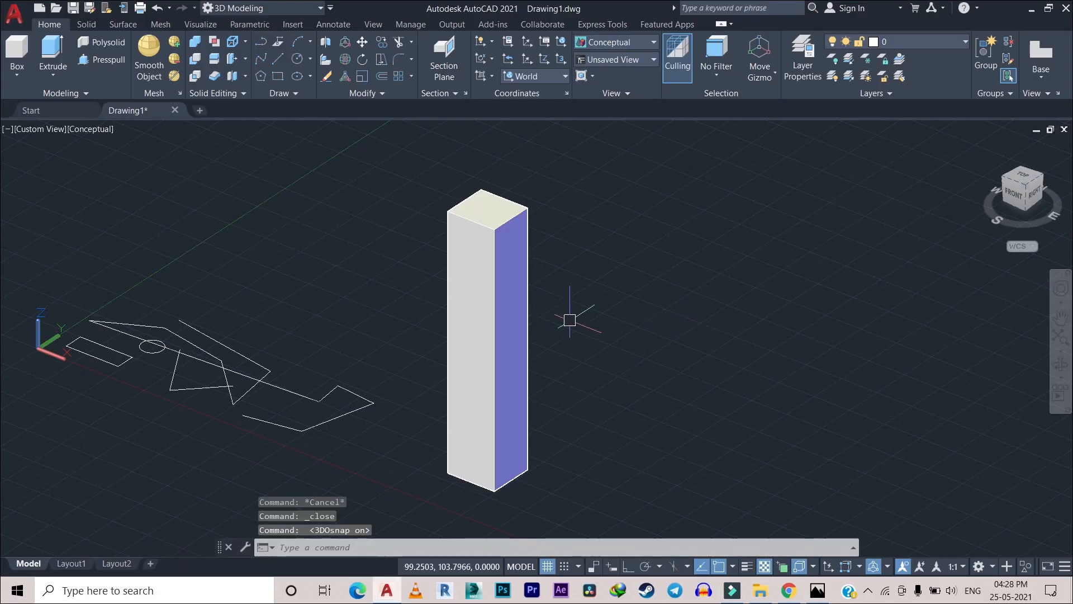
Step: Examine the 3D object snap markers on the box from different angles using the Line command
type("l")
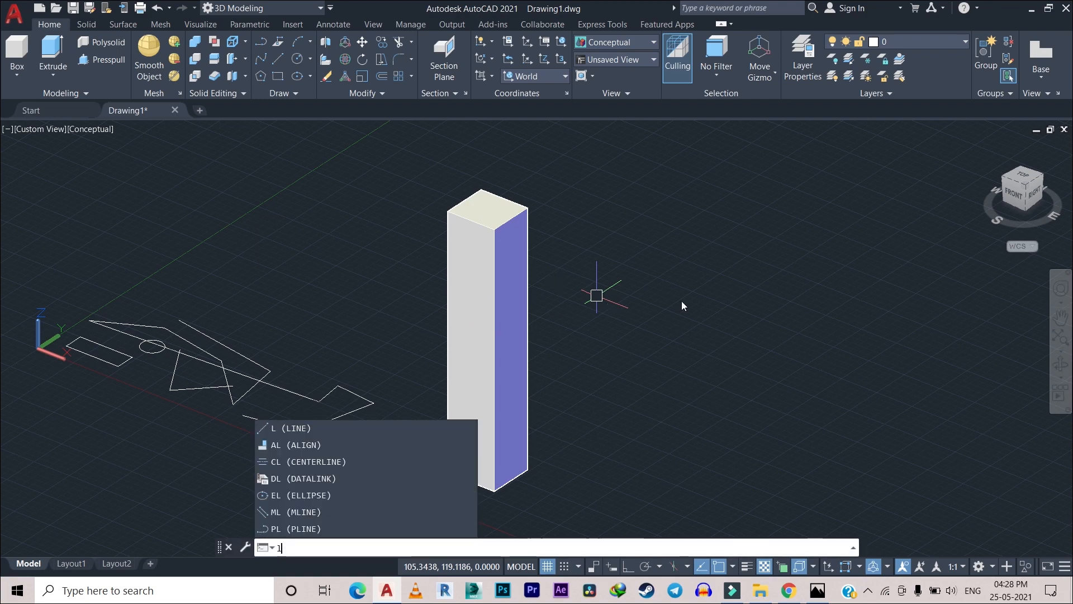
key("Return")
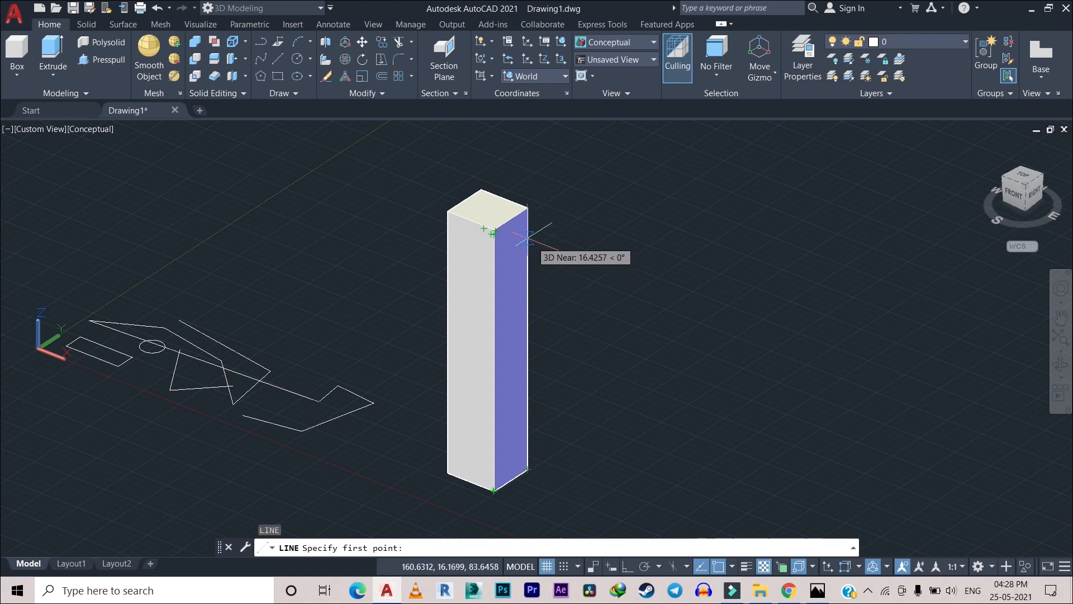
mouse_move(494, 298)
middle_mouse_down("shift")
mouse_move(437, 296)
mouse_move(334, 325)
middle_mouse_up("shift")
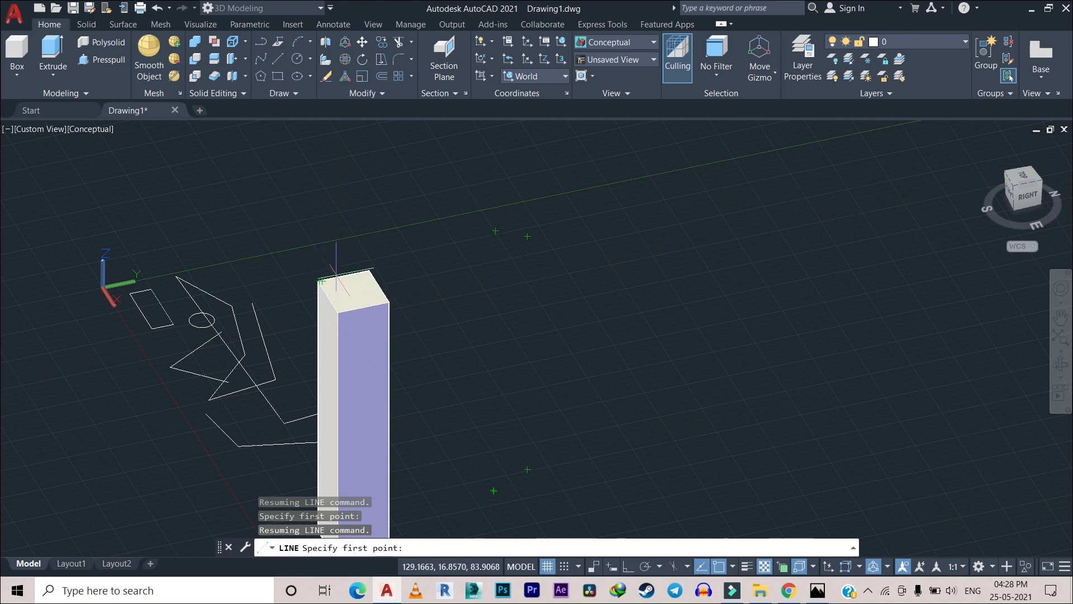
scroll(512, 313, "down", 5)
middle_click_drag(512, 312, 558, 276)
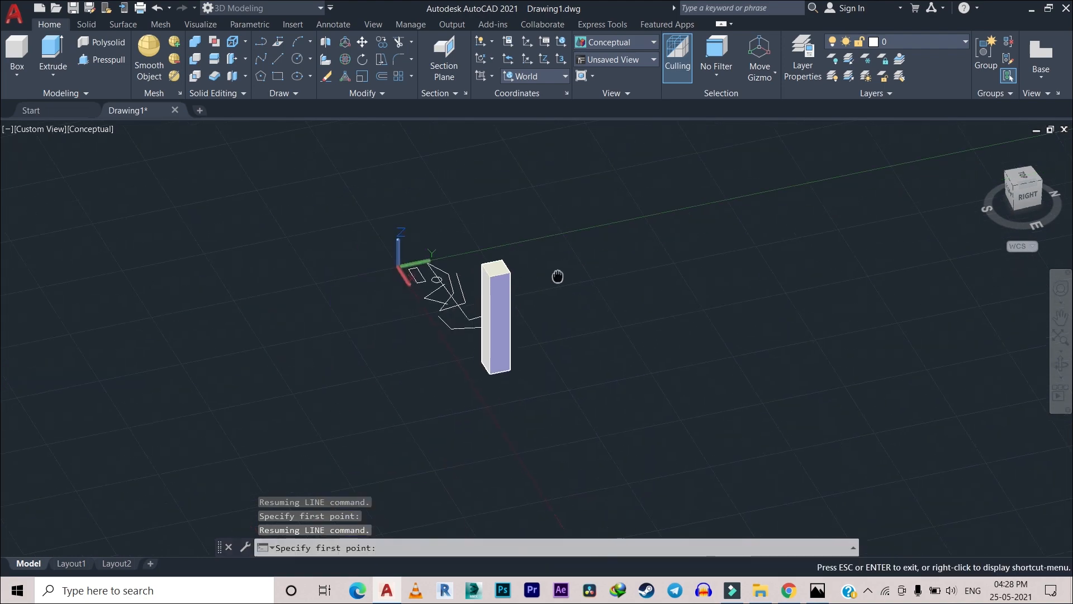
scroll(556, 275, "up", 2)
scroll(456, 330, "up", 2)
mouse_move(562, 352)
middle_mouse_down("shift")
mouse_move(597, 352)
mouse_move(632, 327)
mouse_move(508, 400)
middle_mouse_up("shift")
key("Escape")
key("Escape")
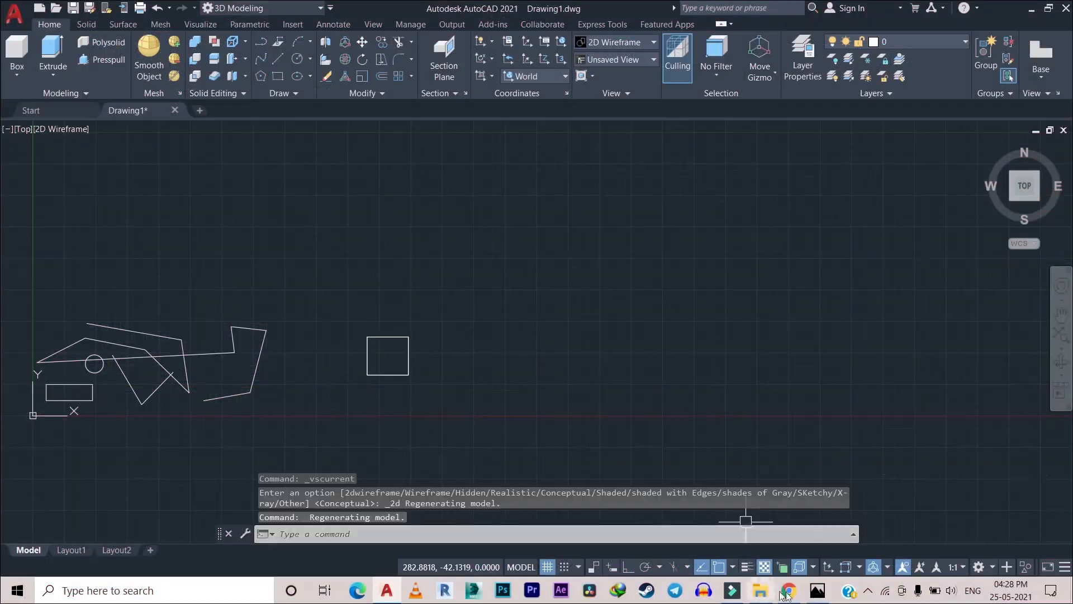
Step: Switch to Photos to read the F5 isoplane entry in the function key list, and return to AutoCAD
left_click(817, 590)
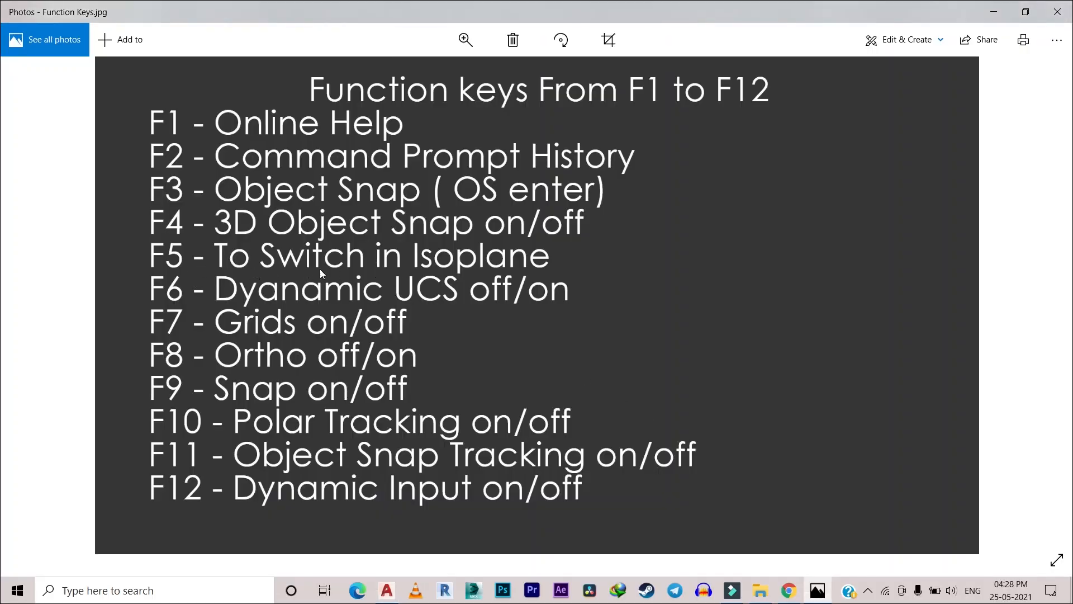
left_click(387, 591)
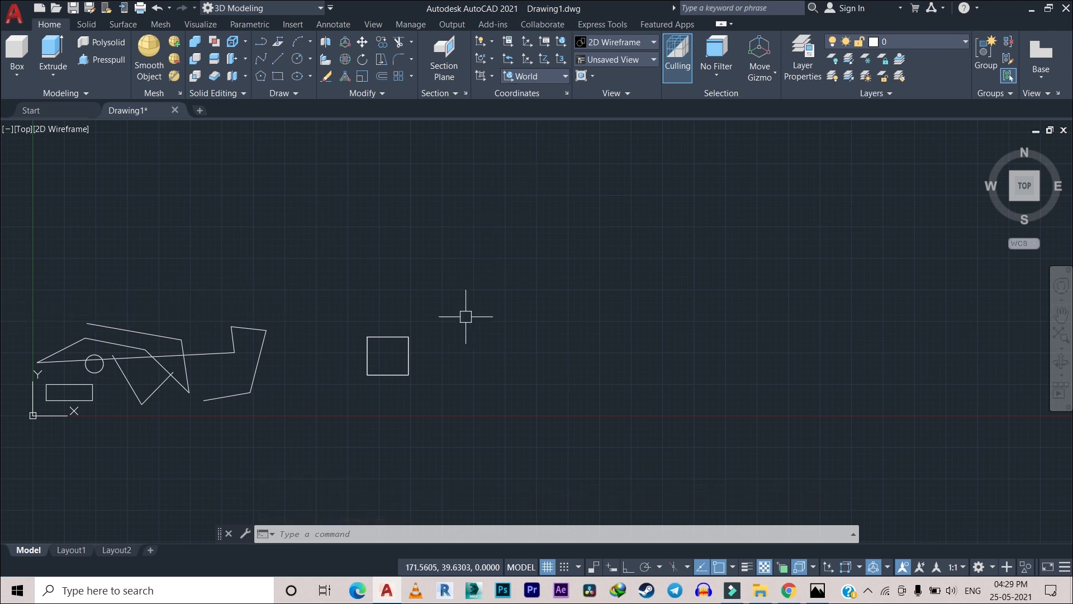
Step: Set the snap type to isometric snap in the drafting settings and apply it
left_click(480, 290)
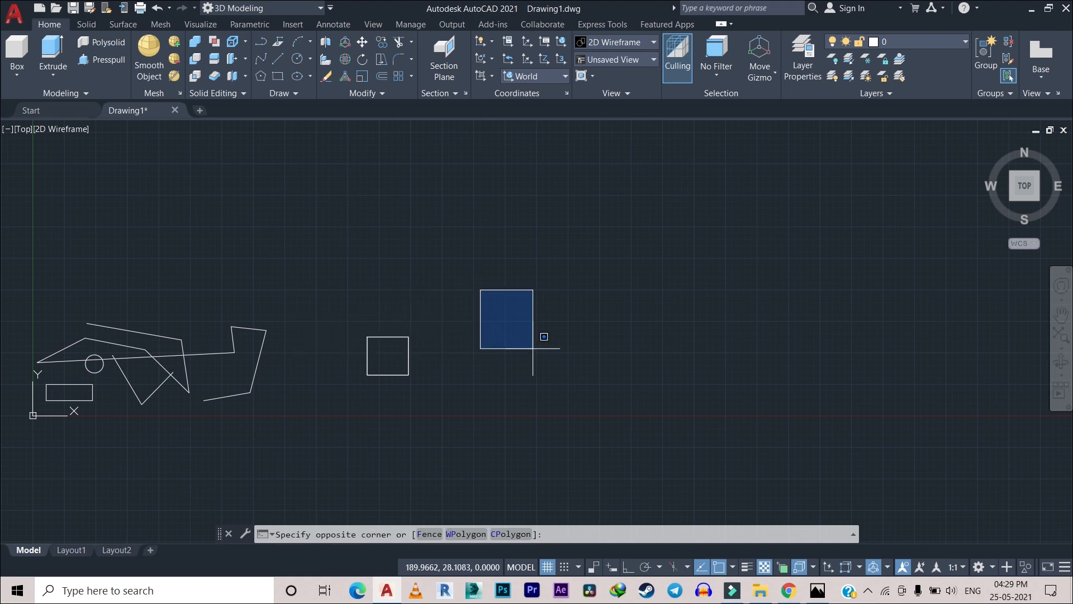
left_click(565, 351)
type("ds")
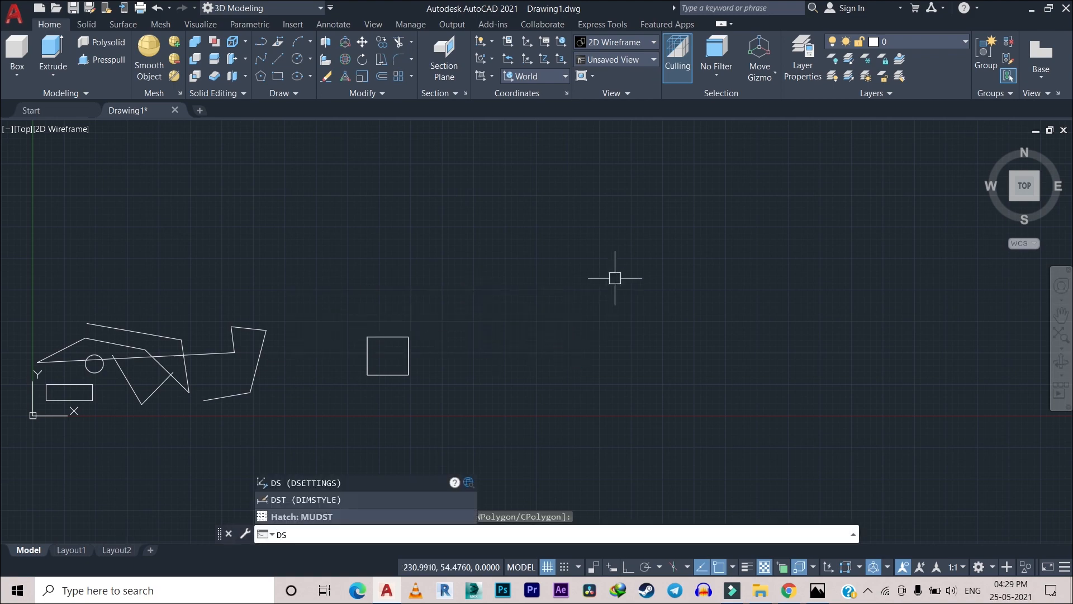
key("Return")
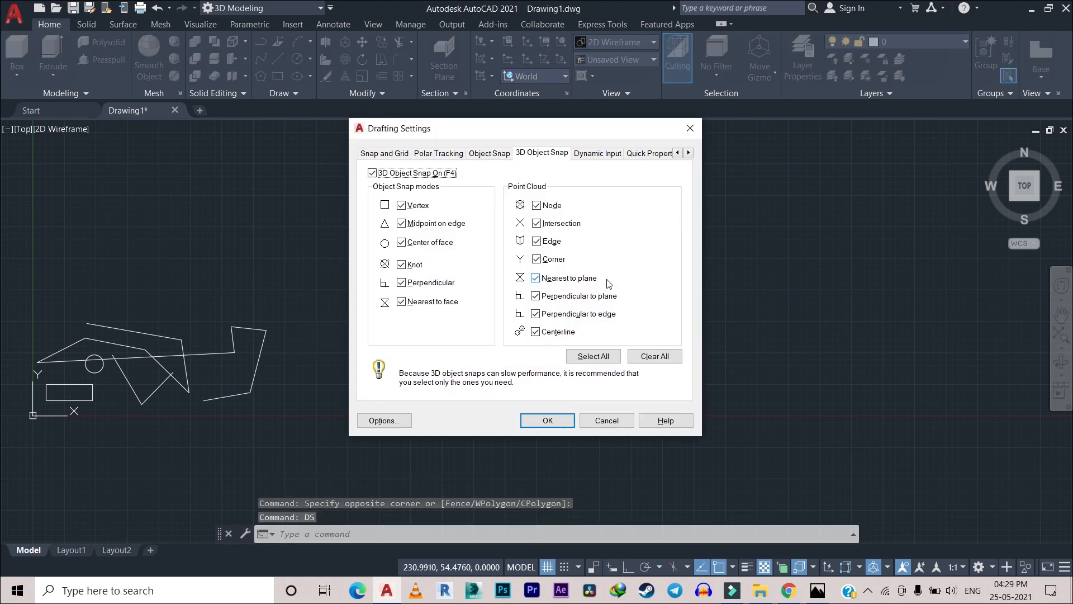
left_click(385, 152)
left_click(432, 357)
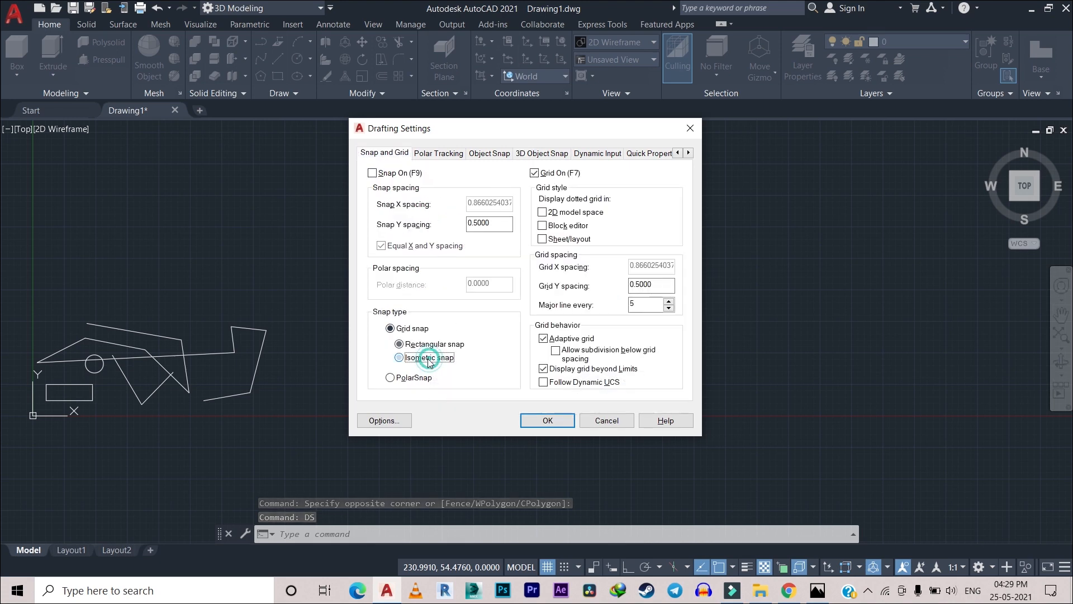
left_click(547, 421)
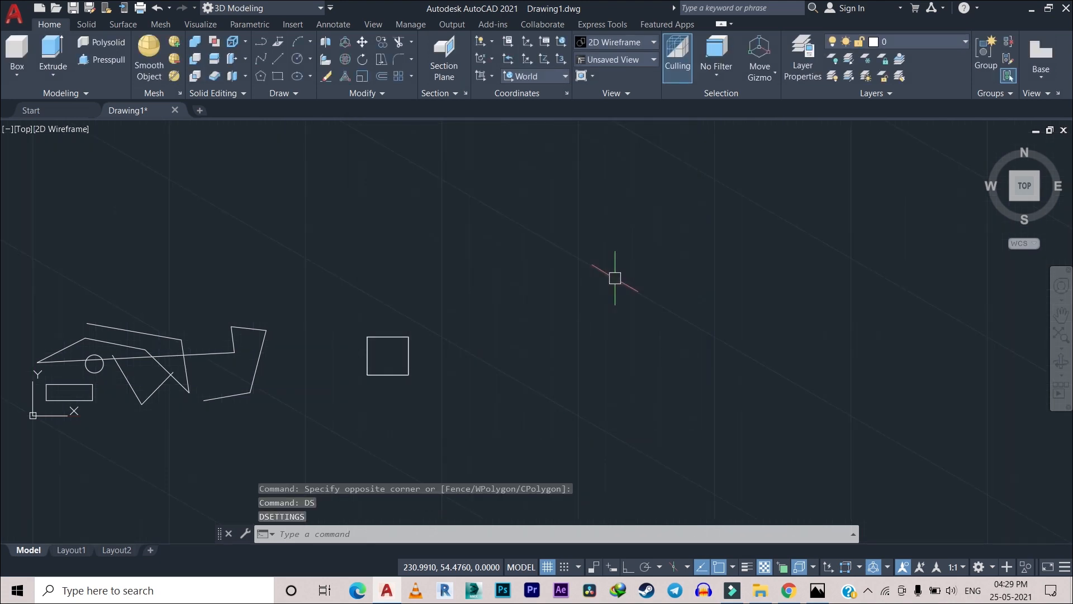
Step: Cycle the isoplane through Top and Right and back to Left
scroll(425, 346, "down", 2)
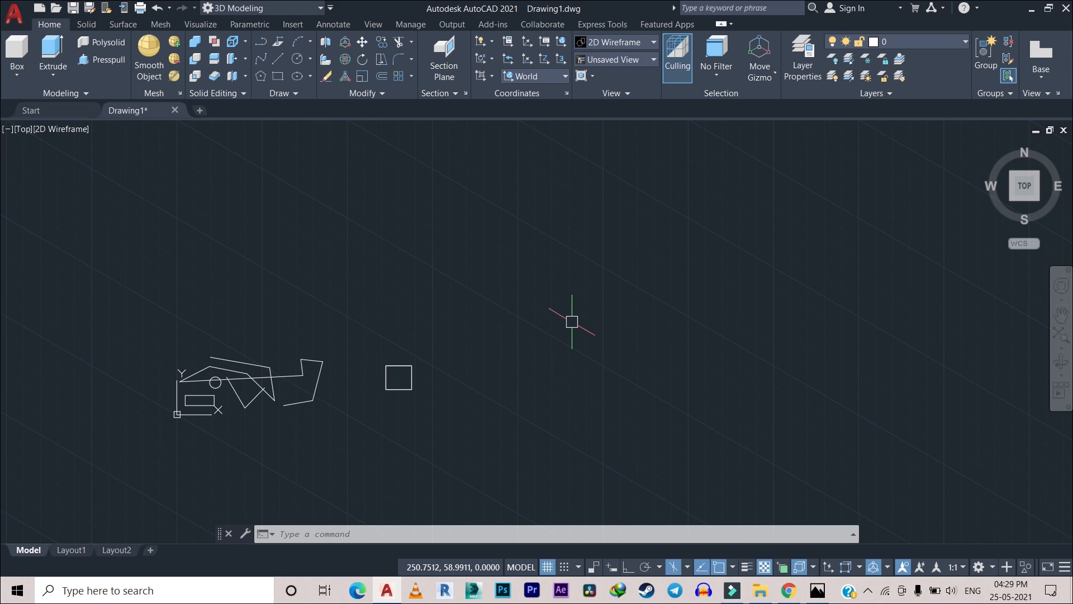
key("F5")
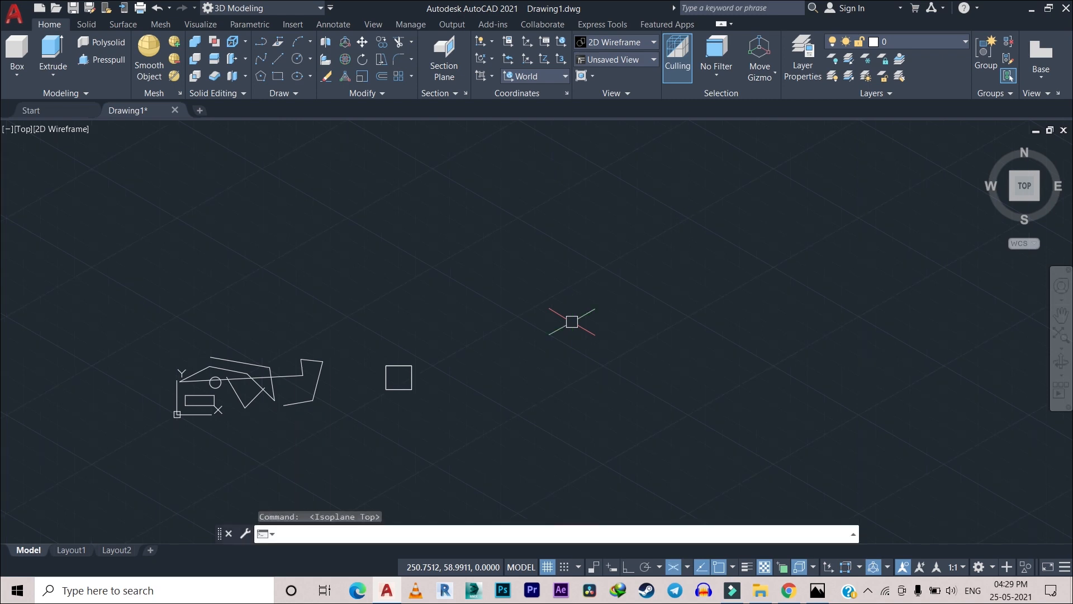
key("F5")
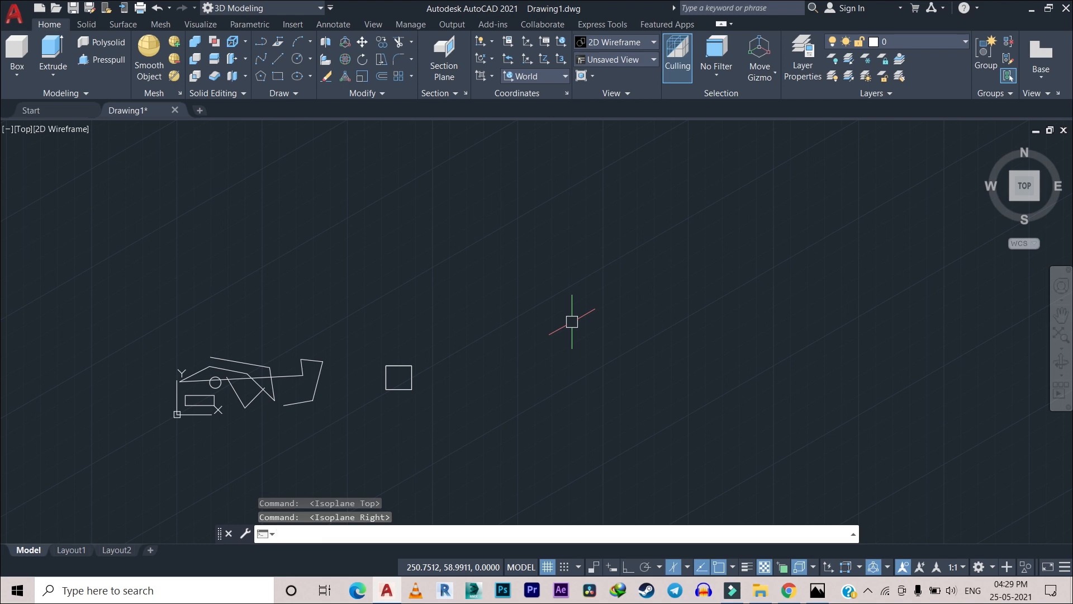
key("F5")
Step: Draw the cube's left face as a closed four-sided outline of lines to the right of the square, with ortho mode on
type("l")
key("Return")
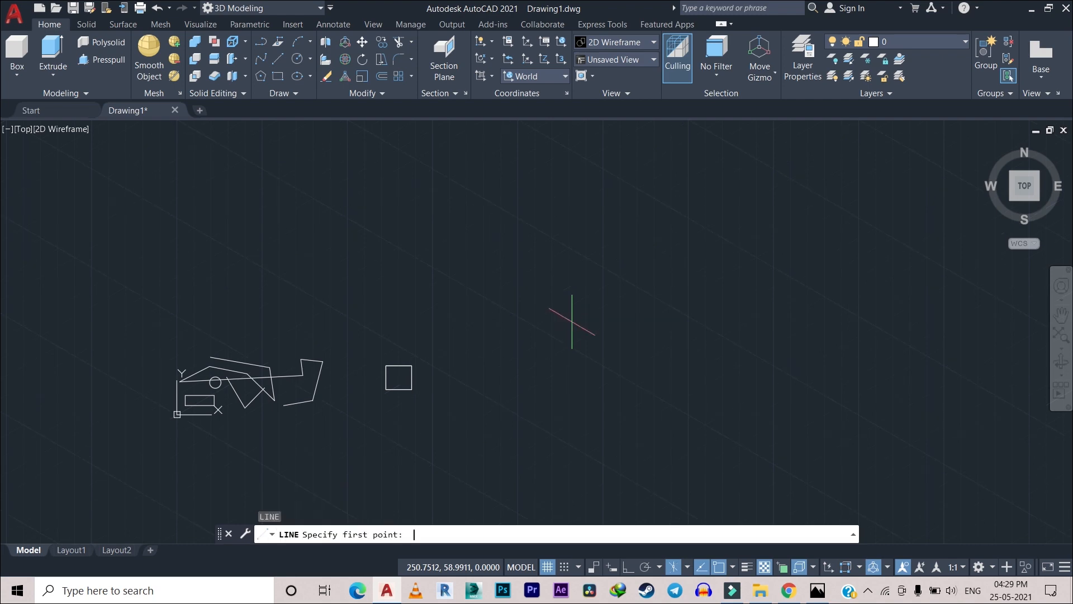
left_click(487, 350)
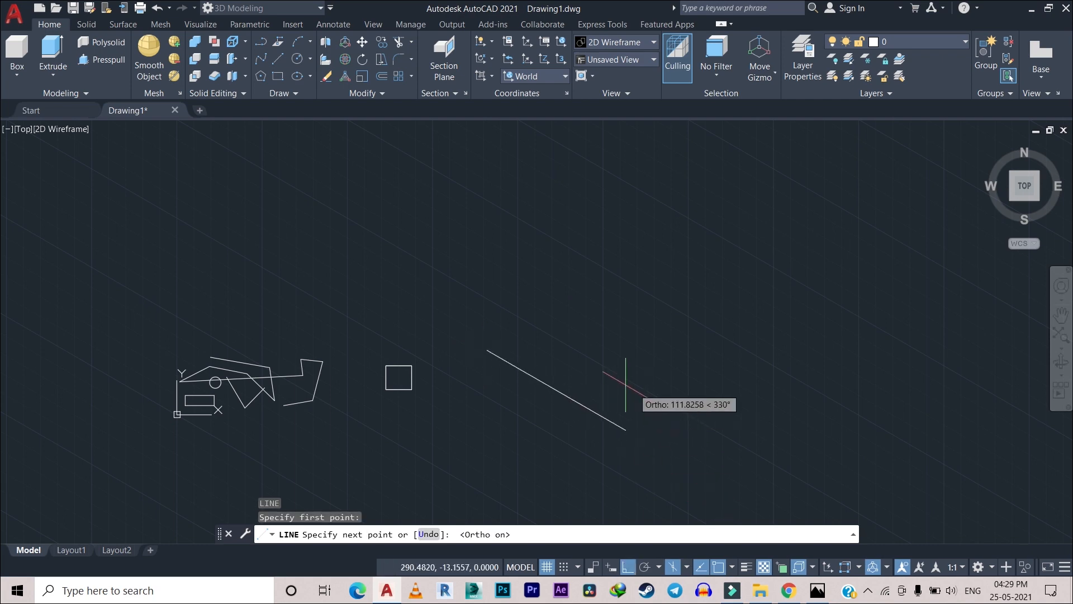
left_click(621, 569)
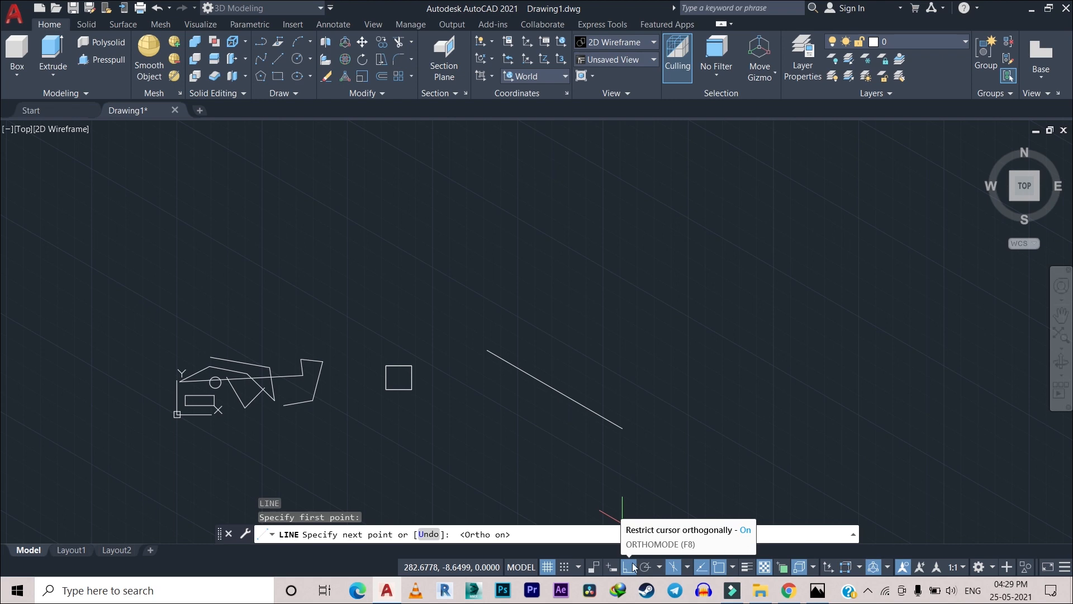
scroll(576, 422, "up", 2)
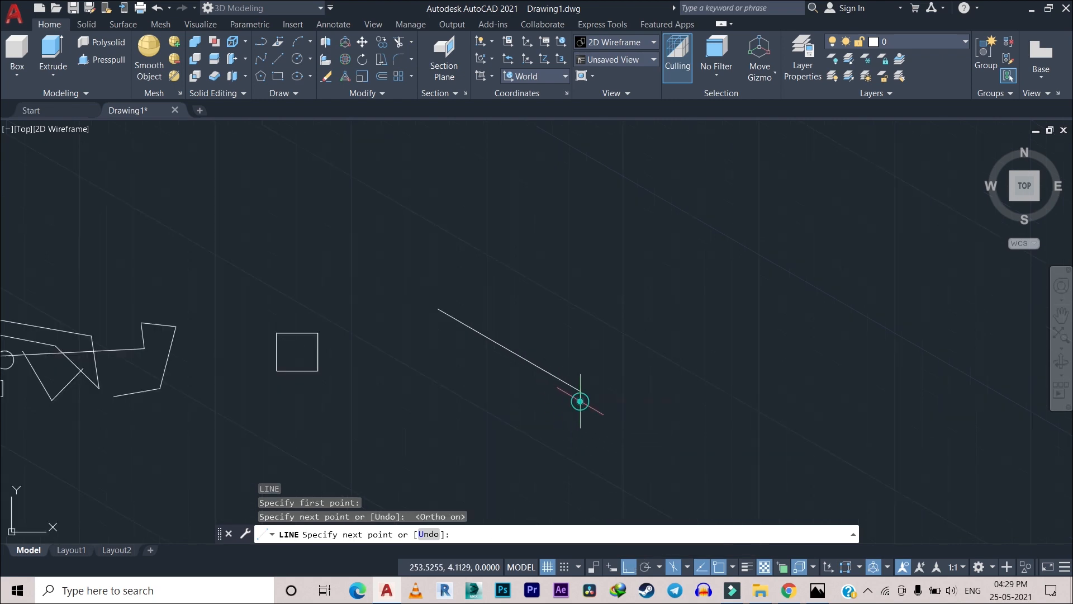
left_click(582, 208)
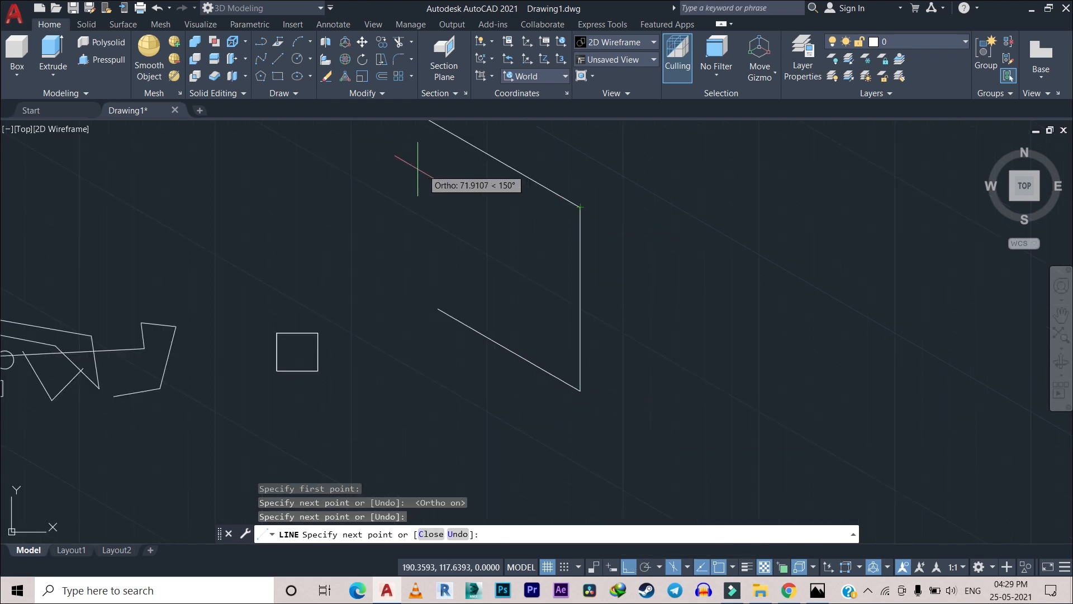
left_click(437, 259)
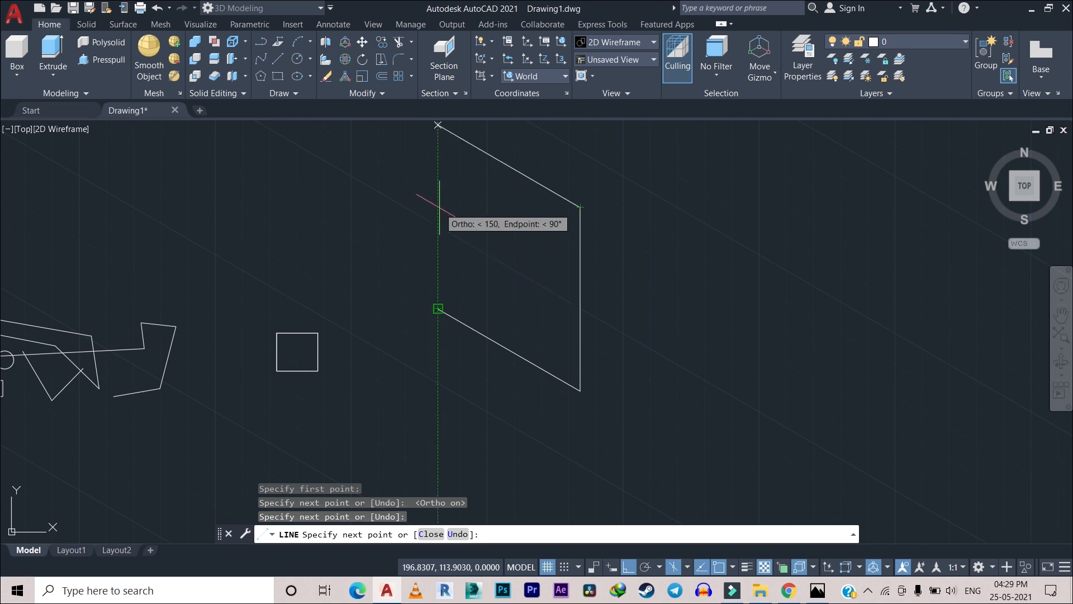
left_click(438, 308)
right_click(353, 245)
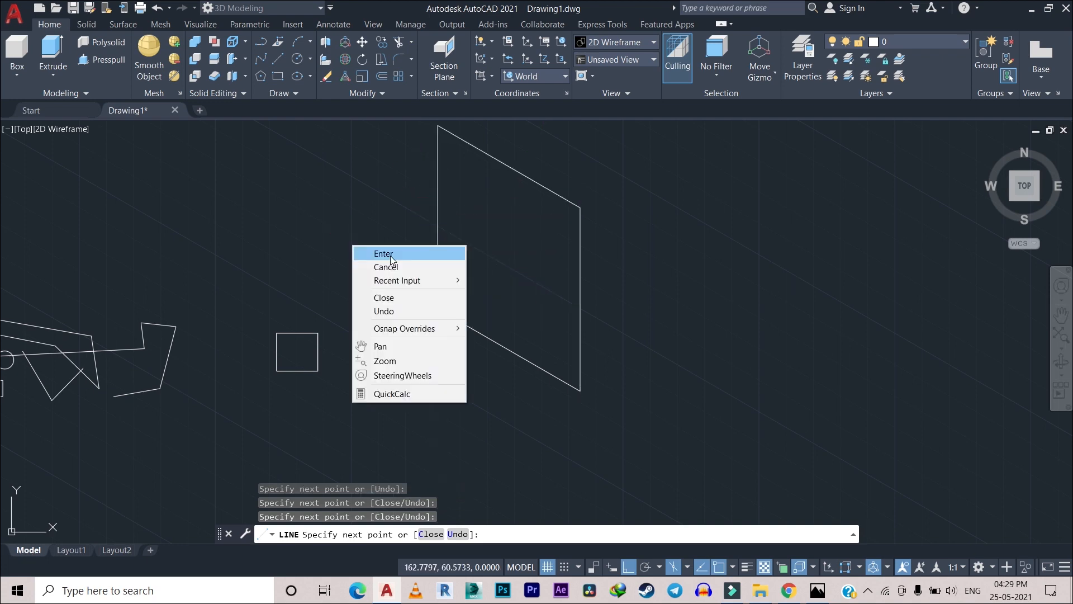
left_click(390, 256)
scroll(391, 257, "down", 2)
middle_click_drag(392, 257, 358, 326)
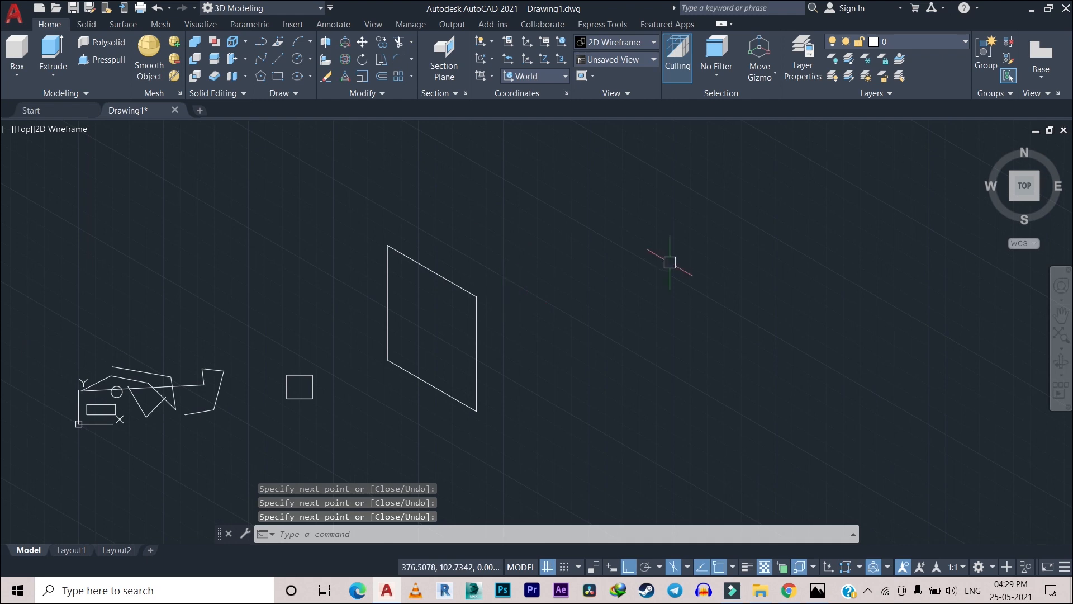
Step: Switch to the Top isoplane and draw two top-face edges from the left face's upper right corner, at 30° and 150°
key("F5")
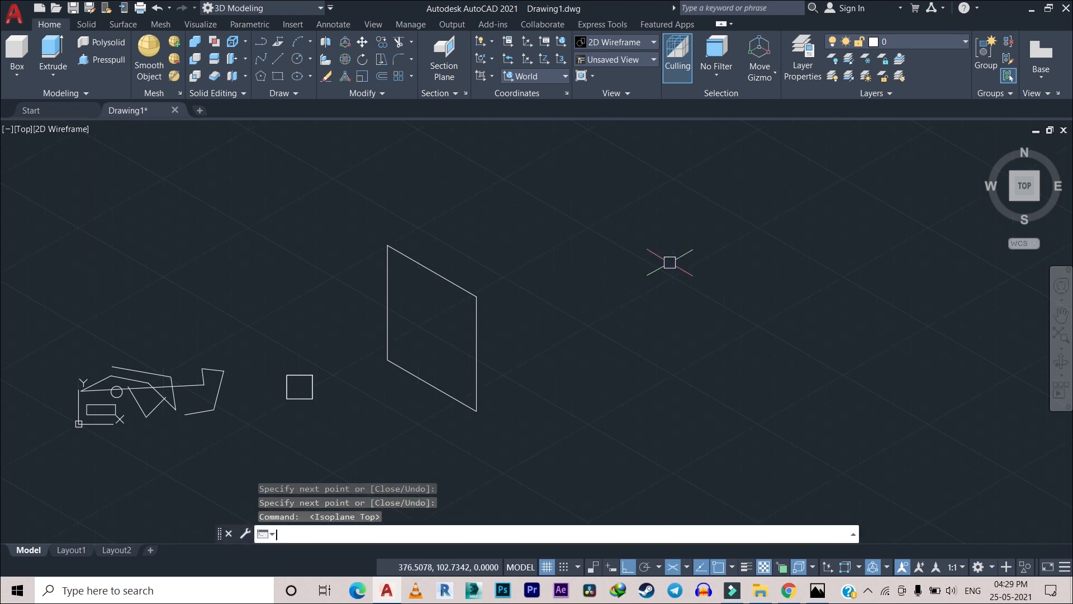
type("l")
key("Return")
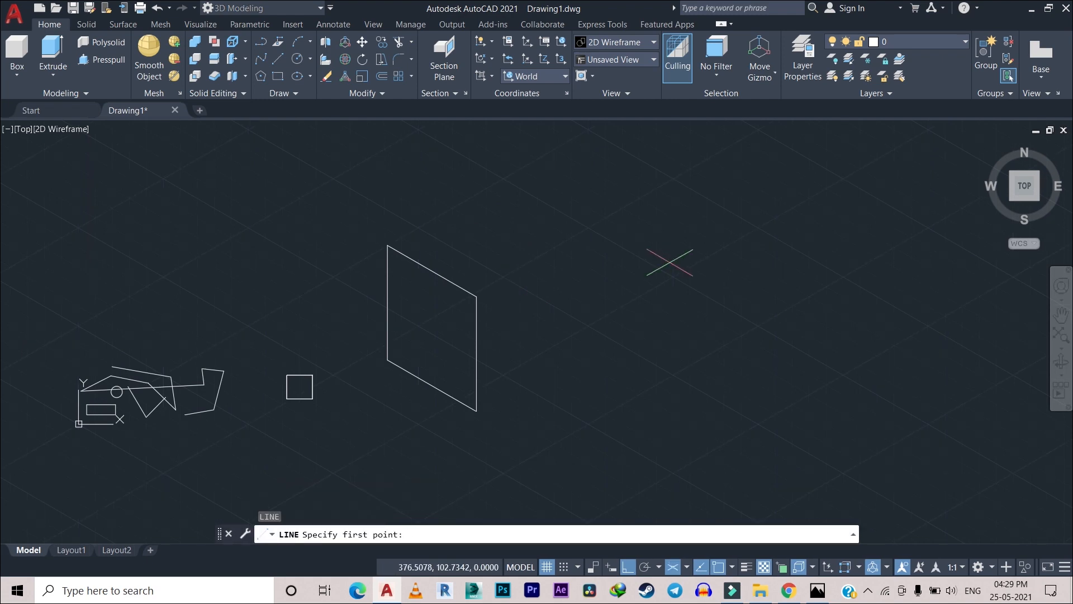
left_click(476, 296)
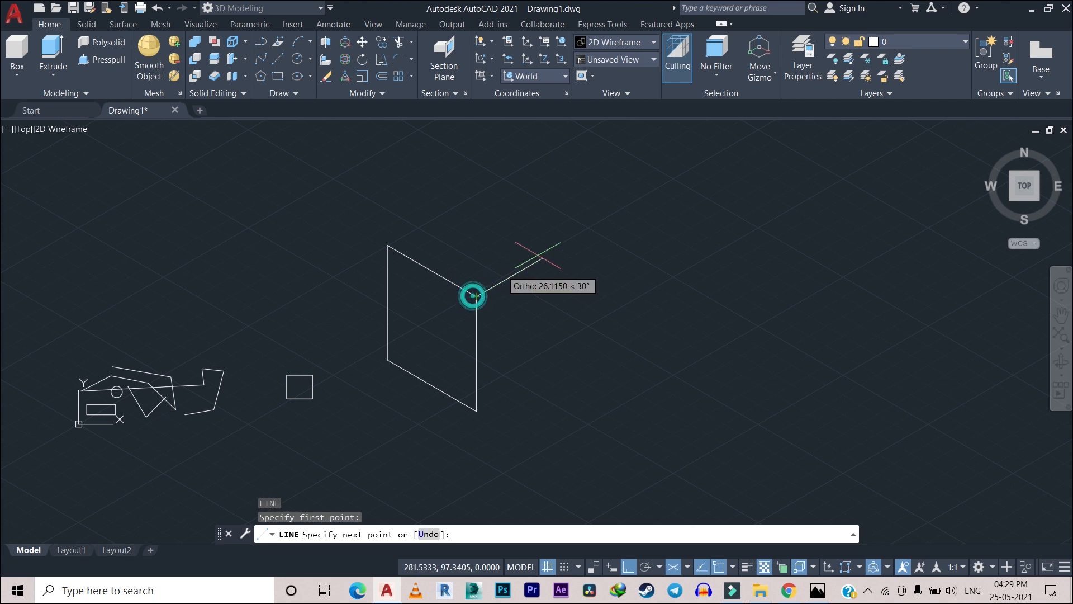
left_click(564, 245)
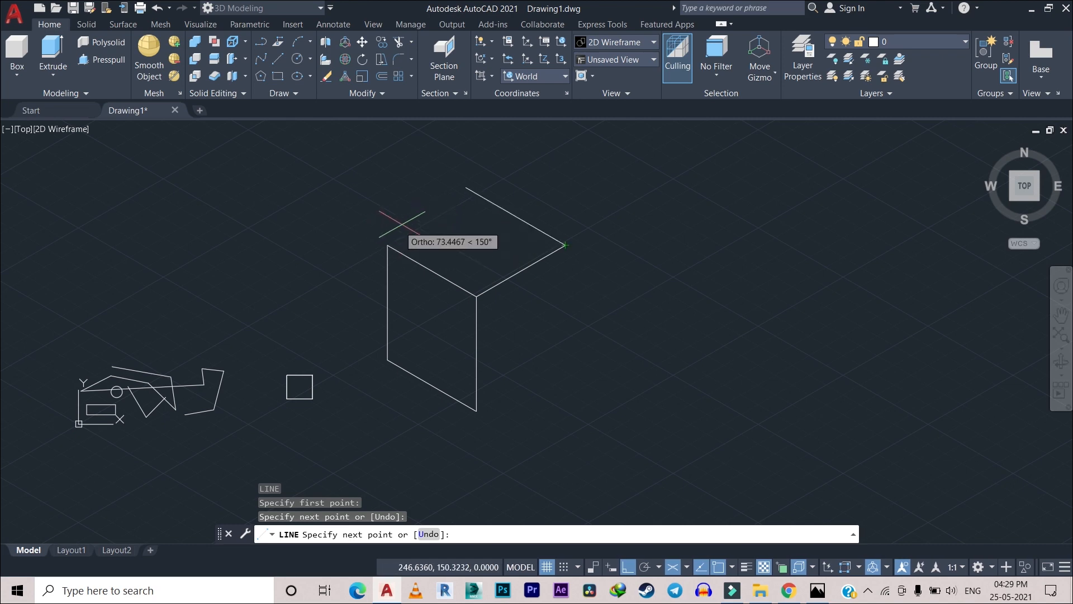
left_click(362, 199)
right_click(403, 190)
left_click(428, 199)
right_click(445, 204)
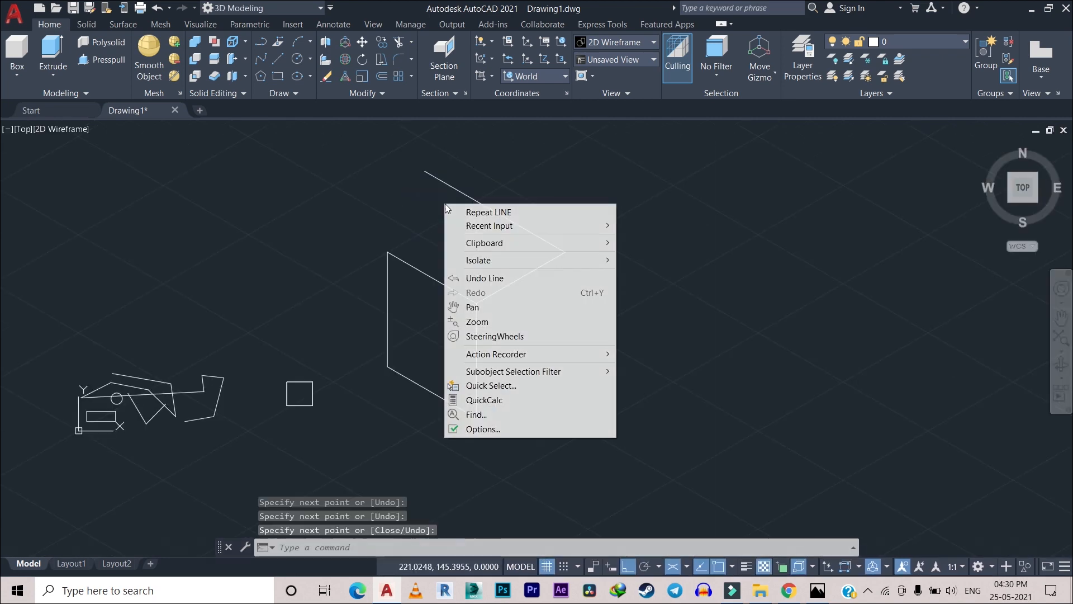
key("Escape")
Step: Draw a line from the left face's upper left corner to the far top edge to close the top face
right_click(384, 219)
left_click(413, 227)
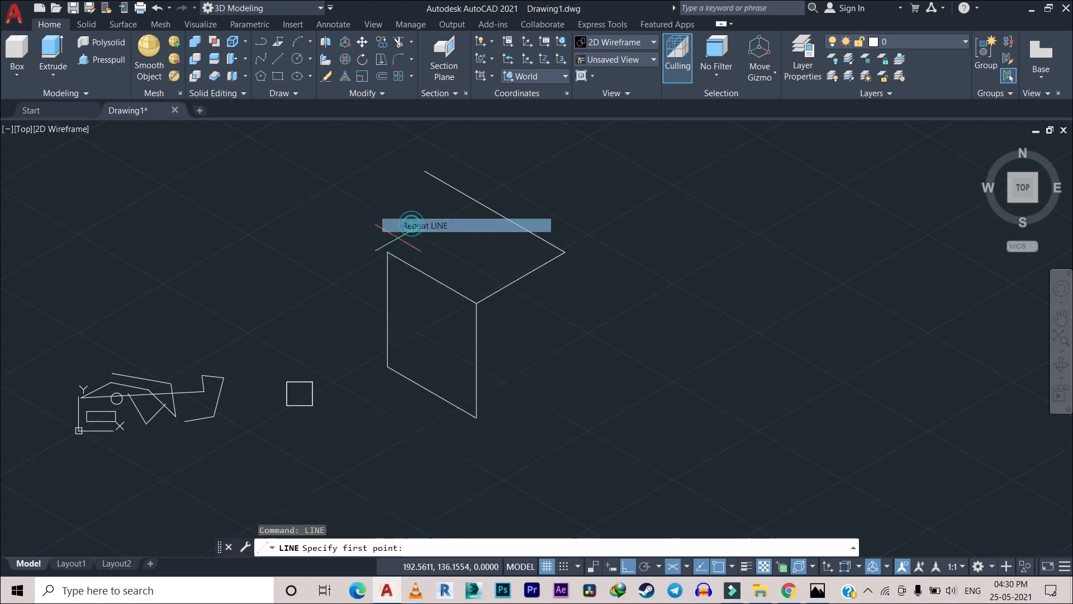
left_click(388, 253)
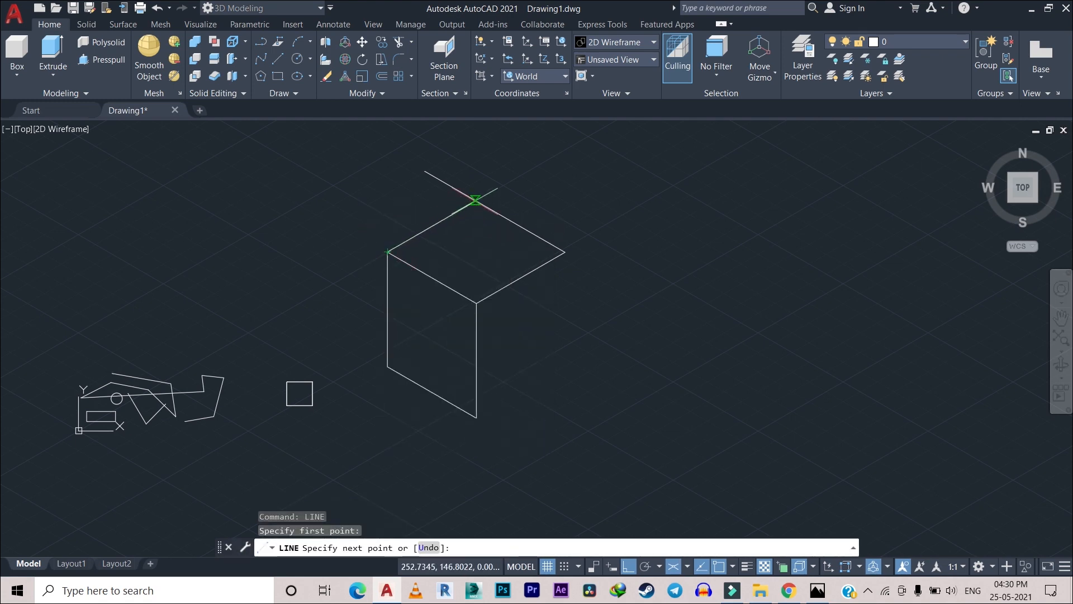
left_click(540, 164)
right_click(546, 167)
left_click(576, 176)
Step: Shorten the overhanging rear top edge by stretching its endpoint to the intersection with the other top edge
left_click(449, 185)
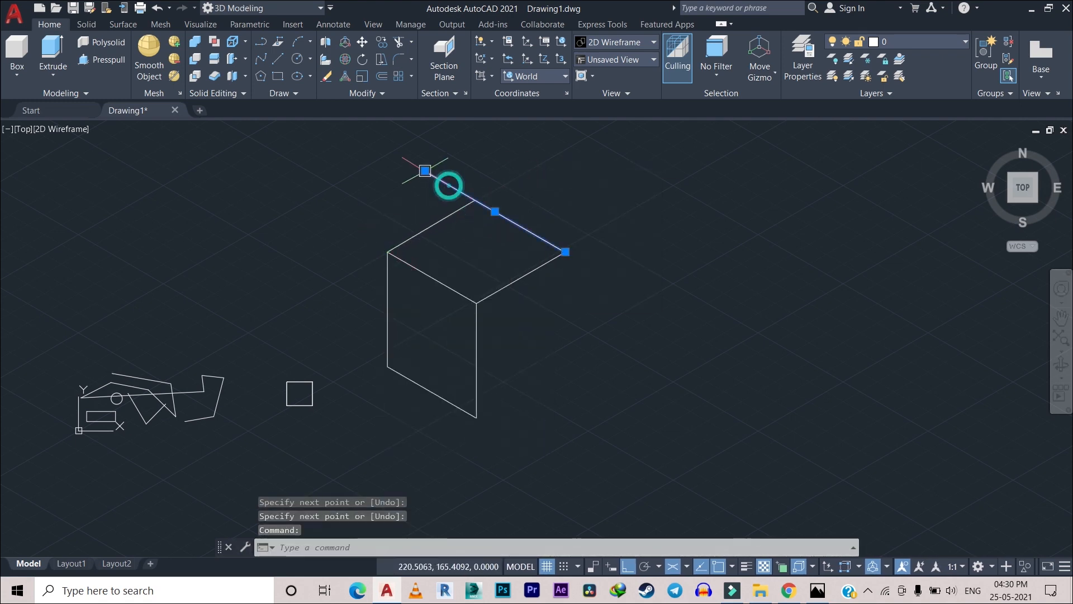
left_click(424, 170)
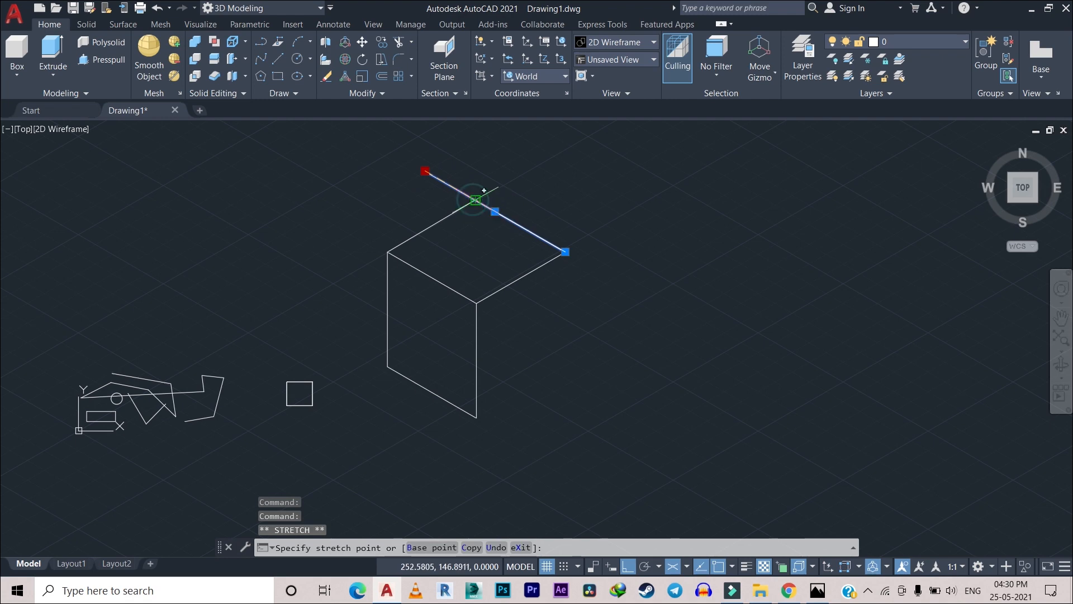
left_click(475, 200)
key("Escape")
Step: Switch to the Right isoplane and draw a vertical line down from the top face's right corner
key("Return")
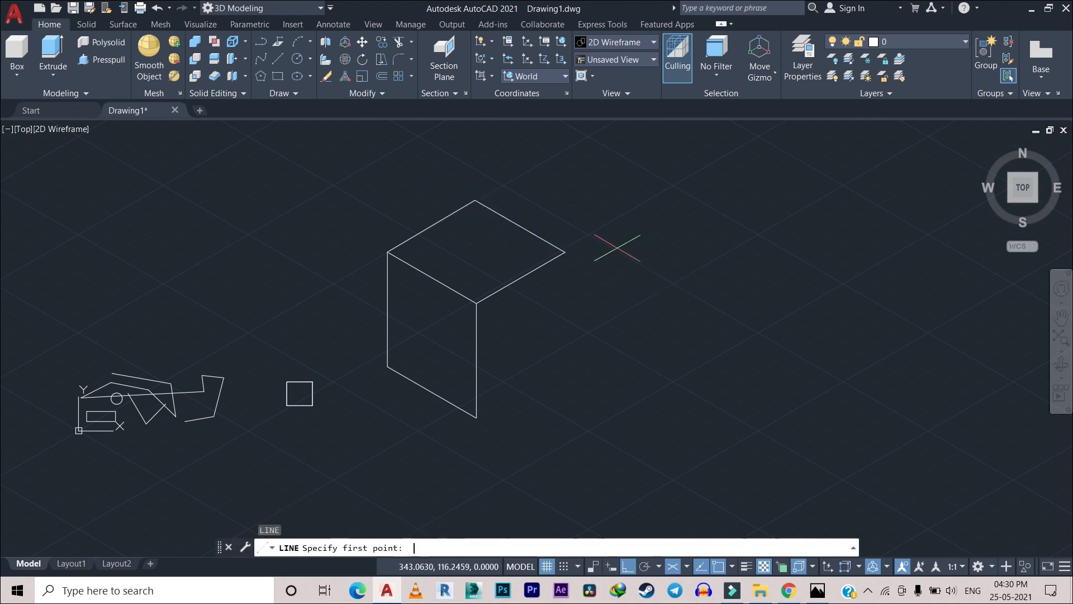
left_click(565, 252)
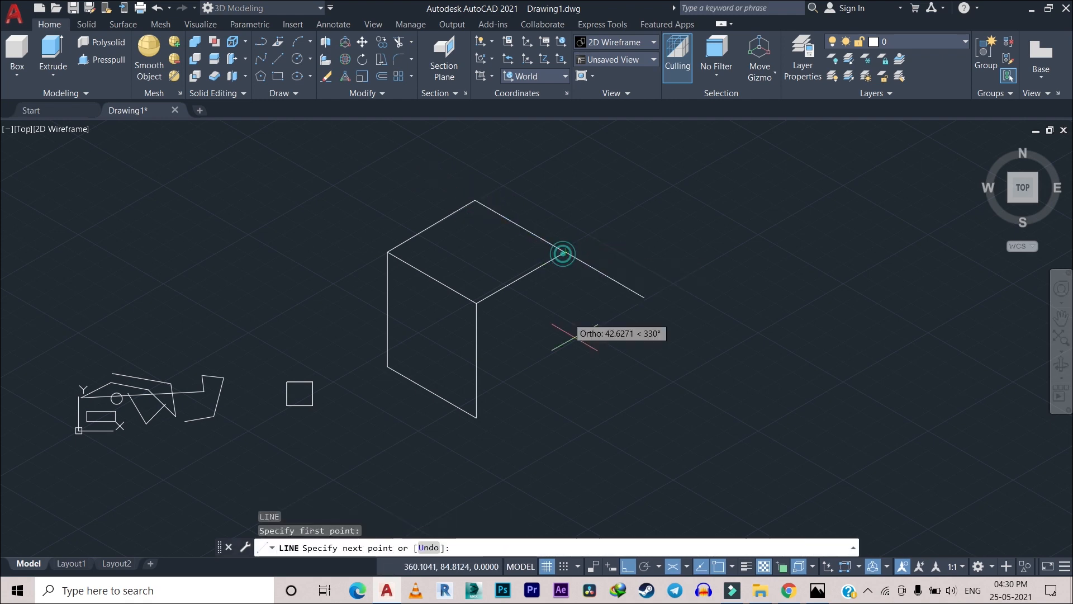
key("F5")
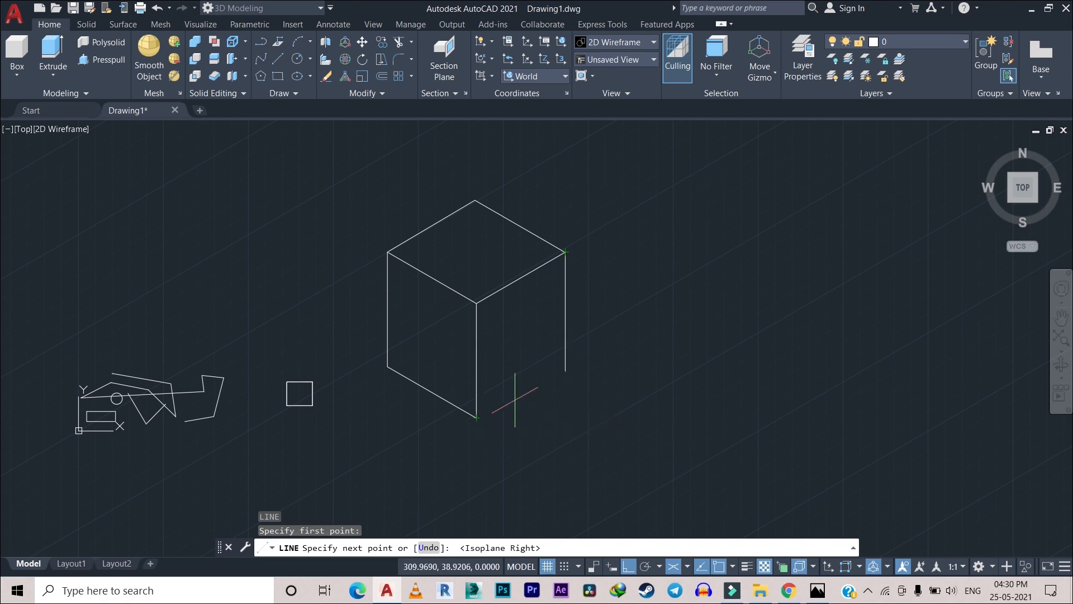
left_click(541, 405)
right_click(635, 347)
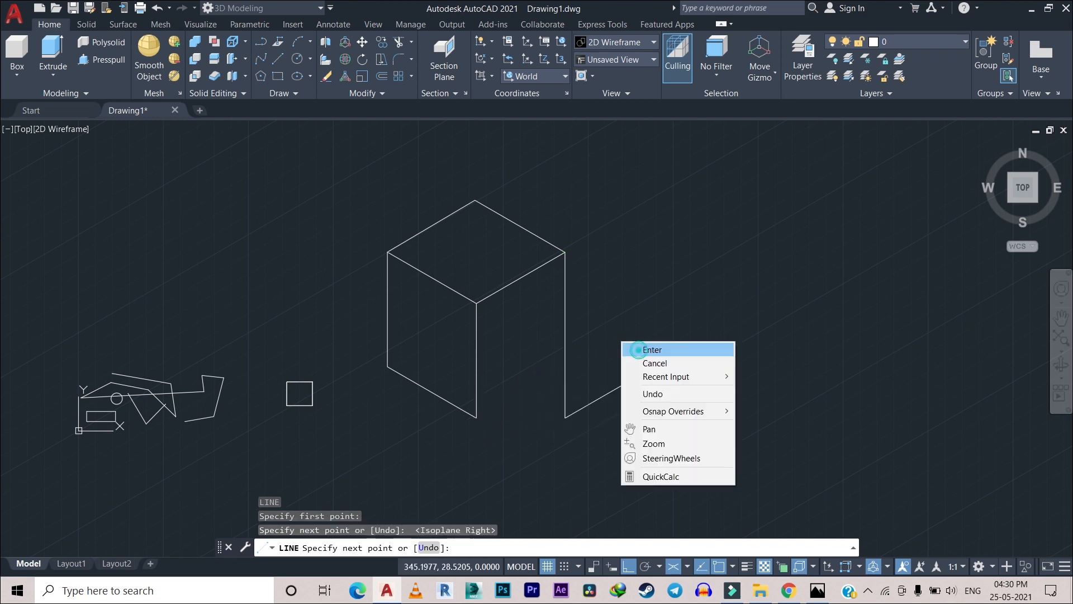
left_click(641, 348)
Step: Draw the right face's bottom edge from the cube's lowest front corner, extending past the right vertical line
right_click(641, 343)
left_click(704, 116)
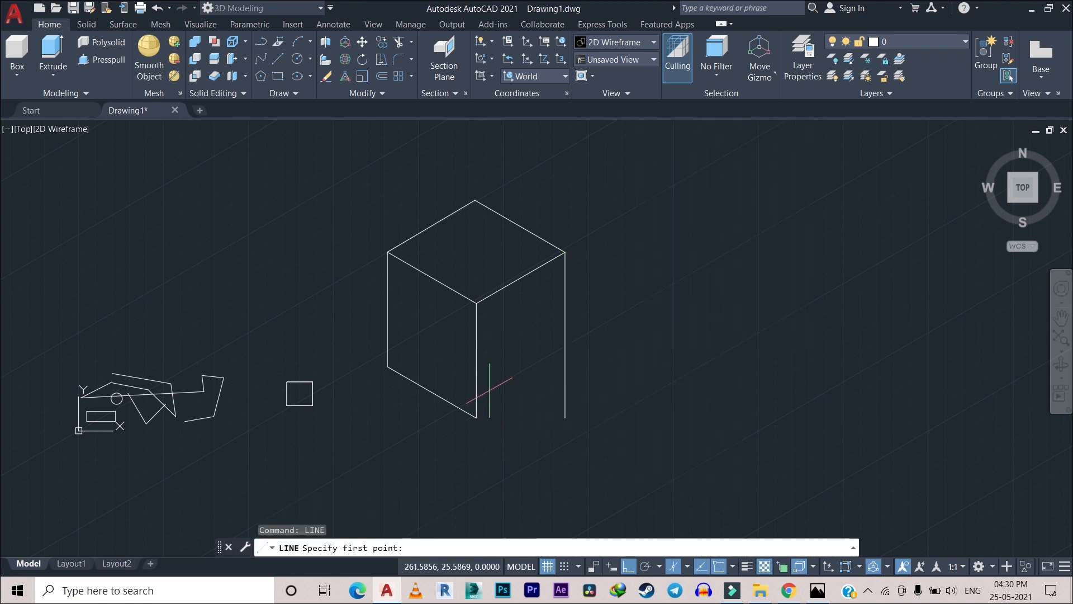
left_click(477, 417)
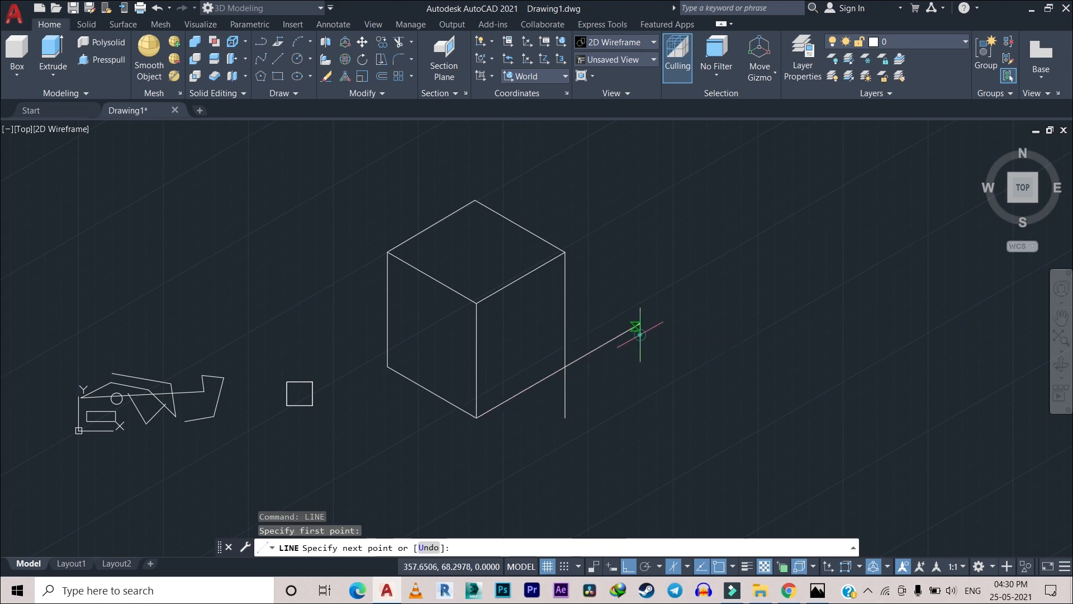
left_click(640, 335)
right_click(649, 324)
left_click(670, 334)
key("Escape")
key("Escape")
Step: Trim the overhanging ends of the right vertical line and the bottom edge to finish the cube's right face
type("t")
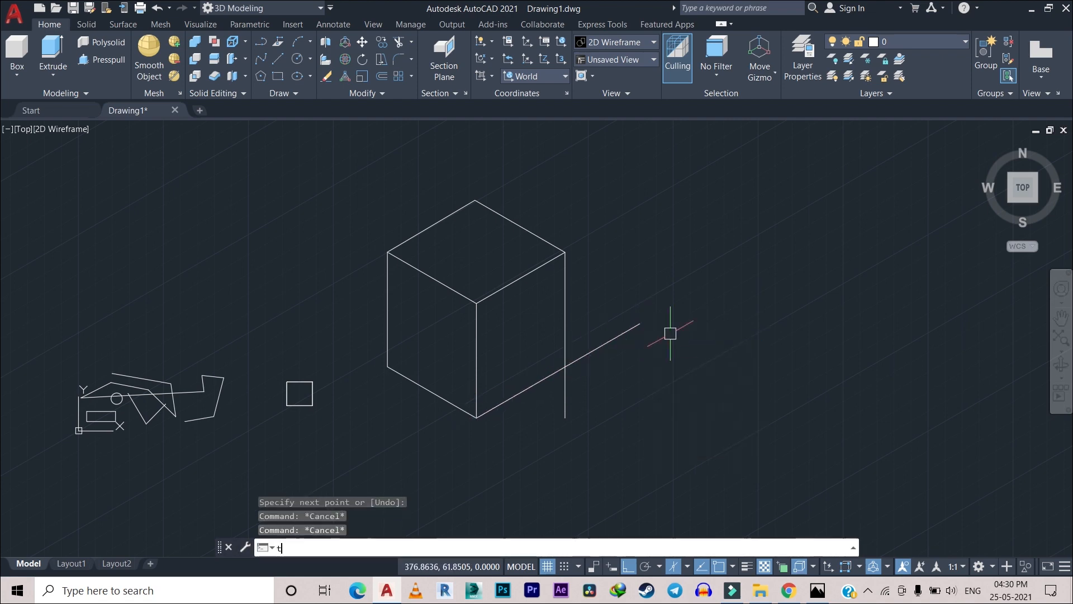
key("Return")
left_click_drag(597, 334, 548, 401)
key("Escape")
key("Escape")
scroll(455, 301, "down", 2)
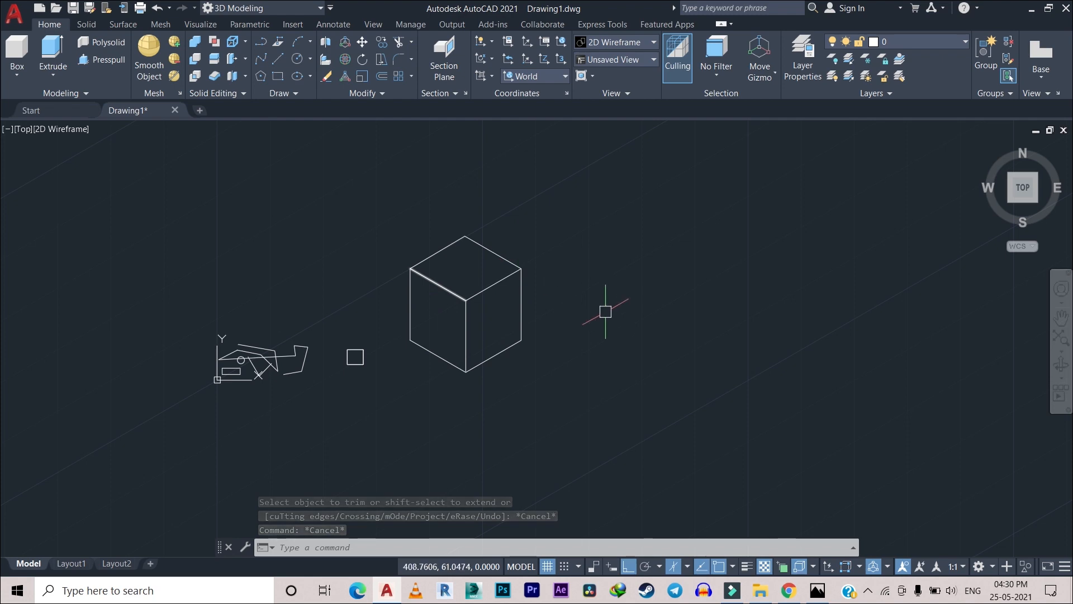
scroll(469, 258, "up", 3)
scroll(527, 292, "down", 2)
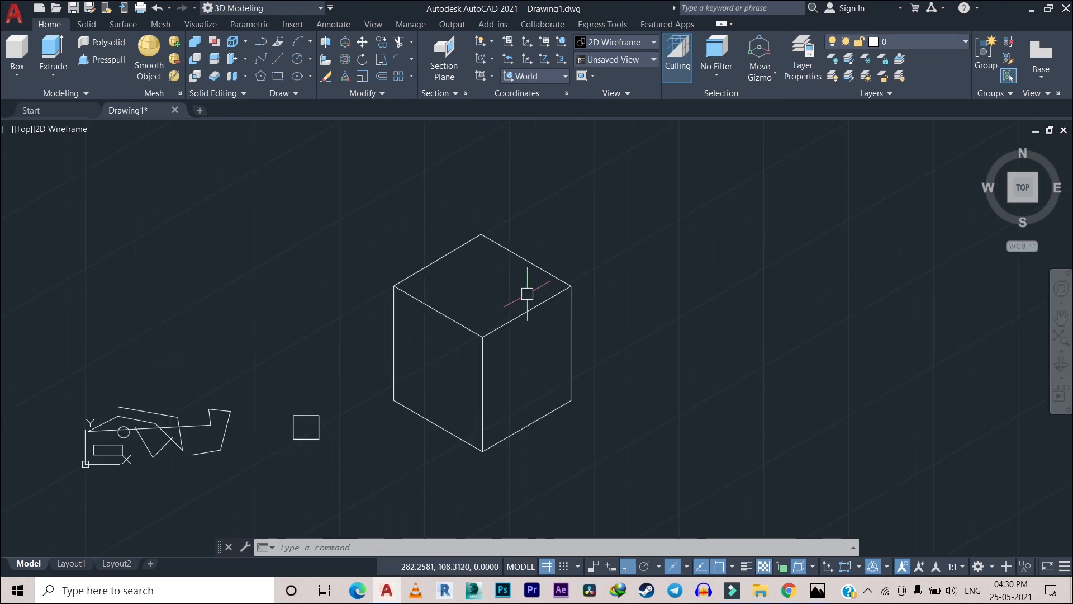
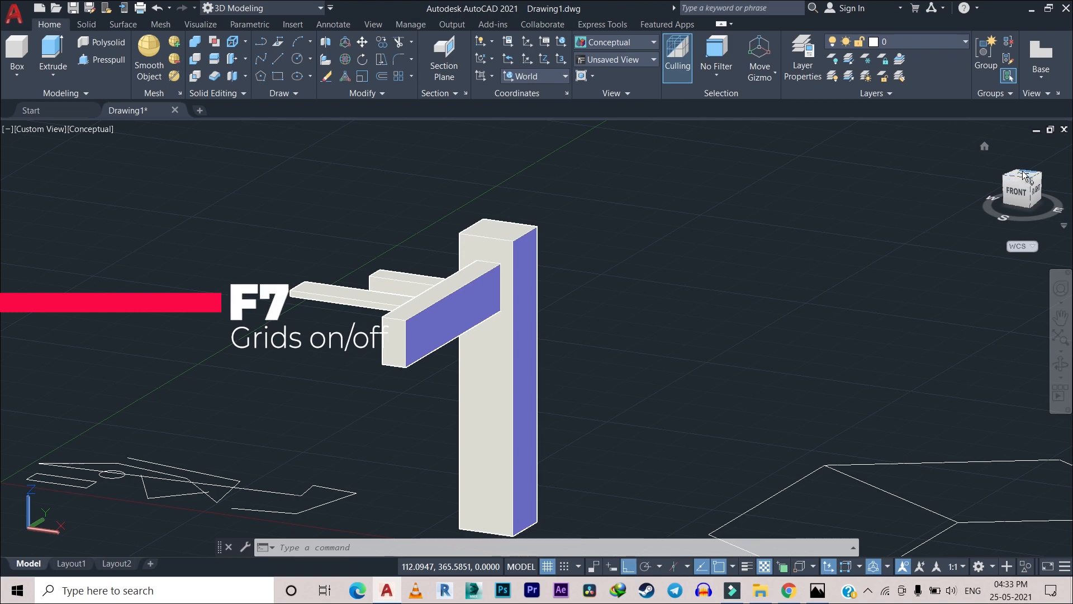
Step: Set the view to Top and the visual style to 2D Wireframe
left_click(1022, 172)
middle_click_drag(743, 272, 972, 223, "shift")
left_click(1021, 175)
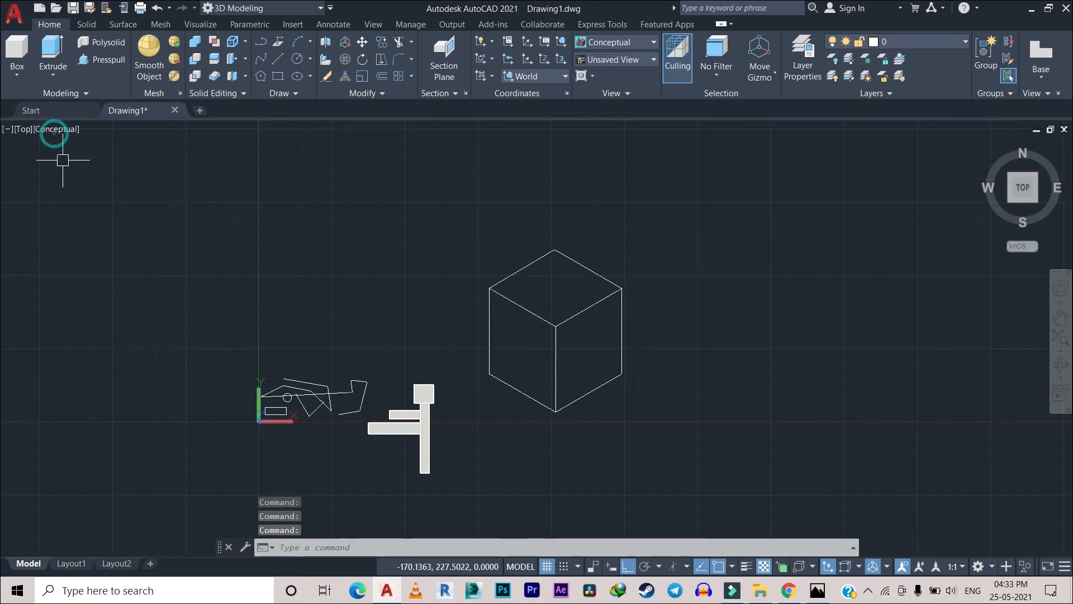
left_click(57, 128)
left_click(91, 160)
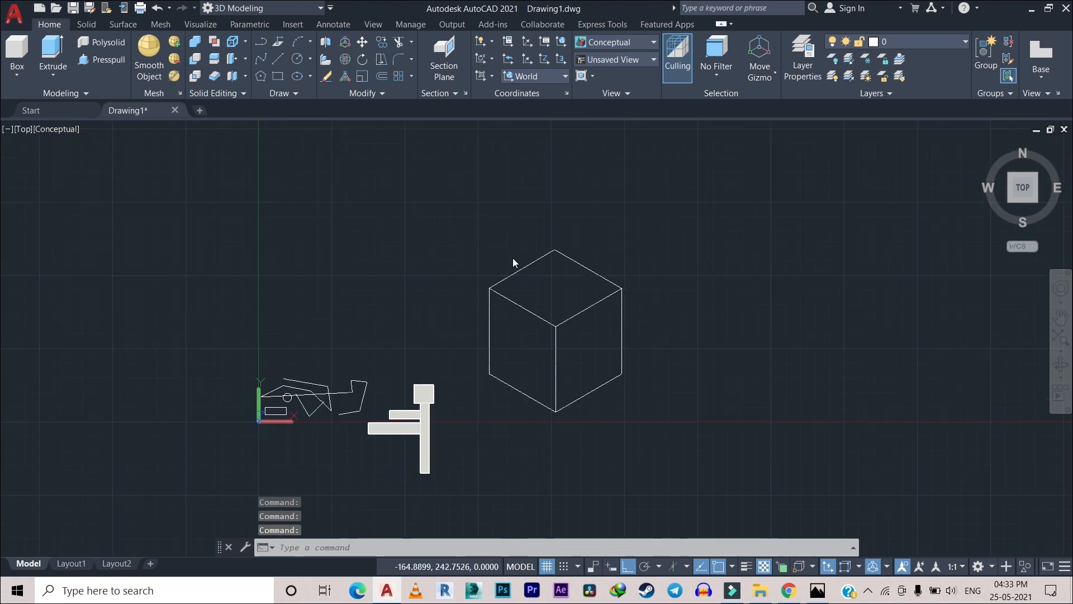
Step: Switch the workspace to Drafting & Annotation
left_click(286, 9)
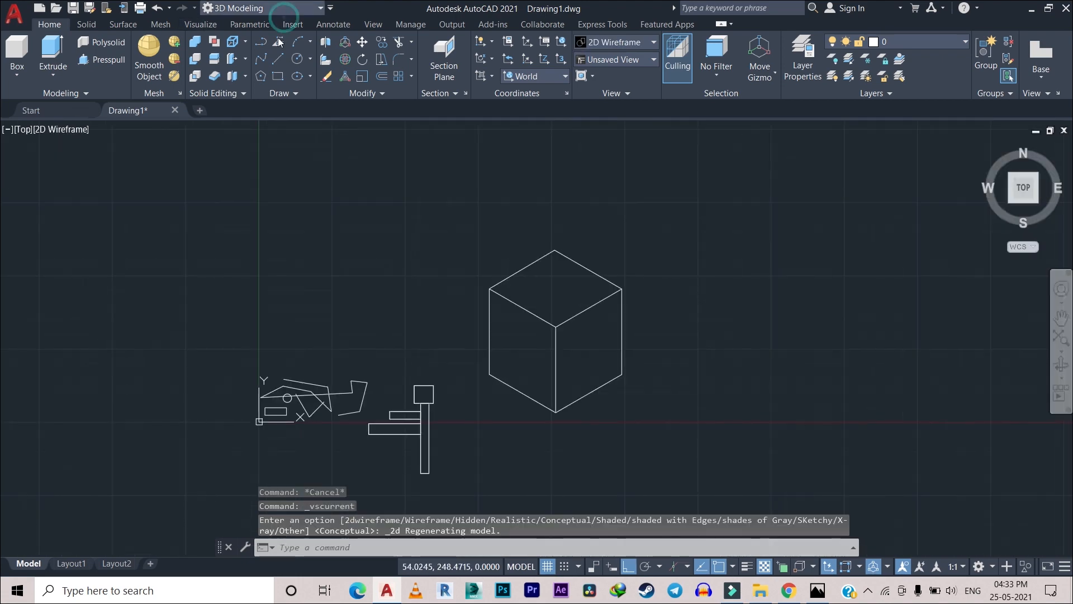
left_click(265, 22)
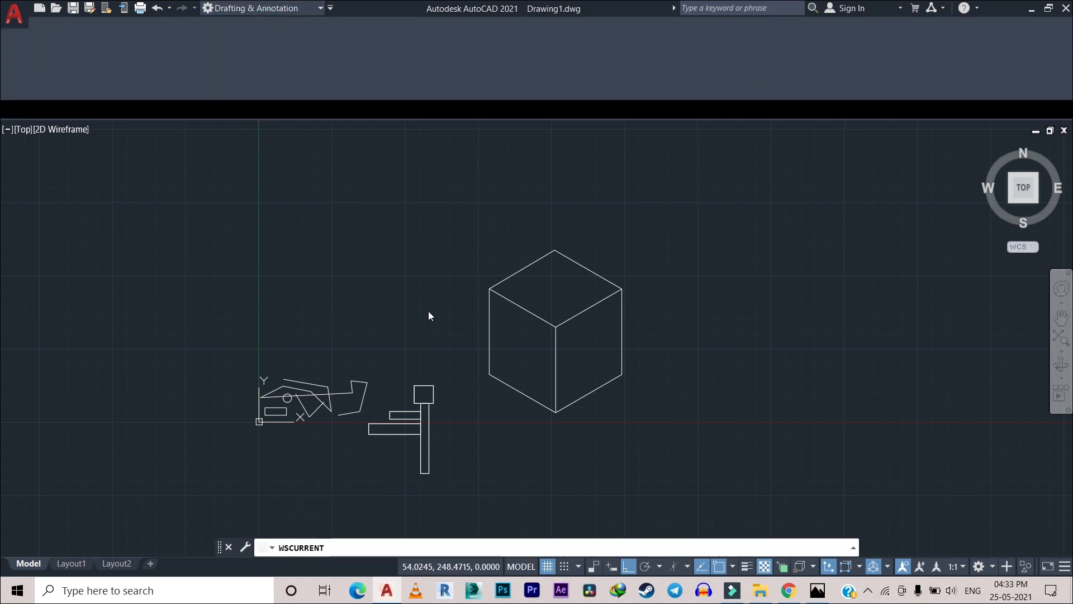
middle_click_drag(441, 291, 233, 293)
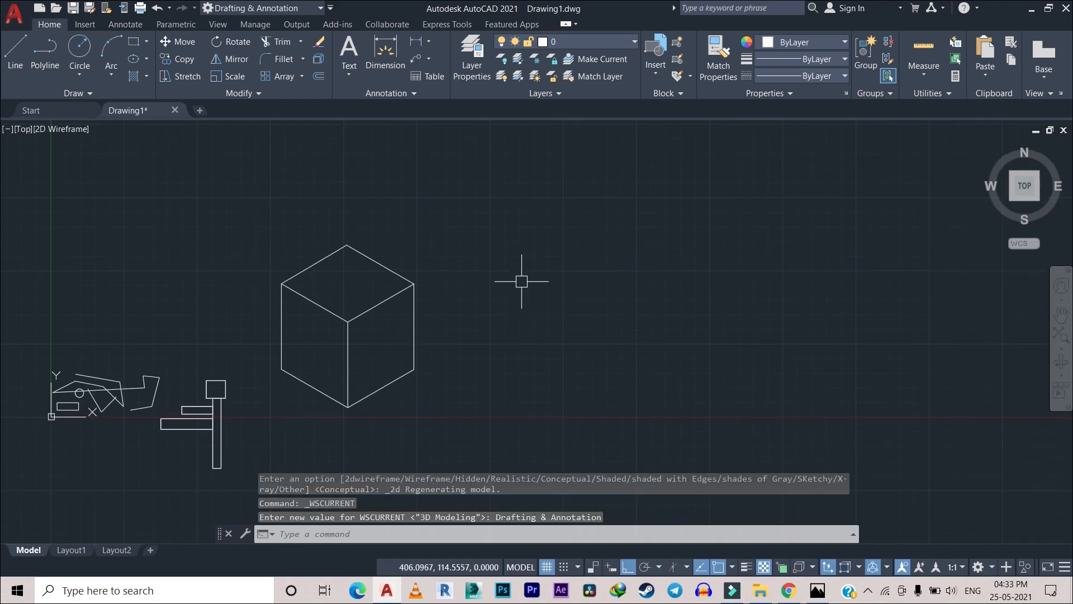
Step: Consult the F7 entry in the Function Keys.jpg image in Photos and return to AutoCAD
left_click(816, 587)
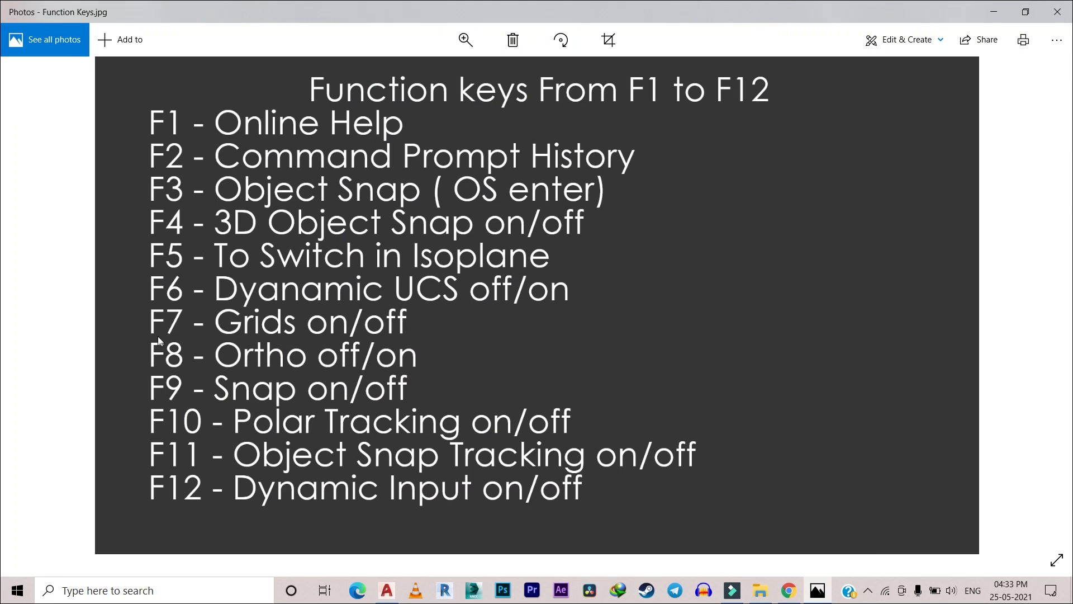
left_click(395, 594)
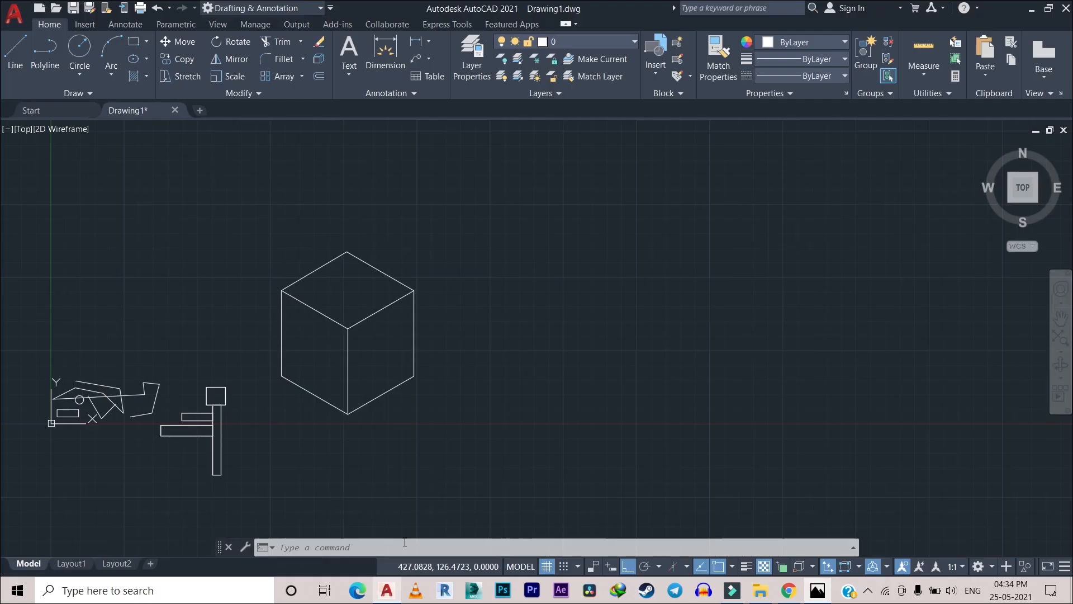
left_click(818, 591)
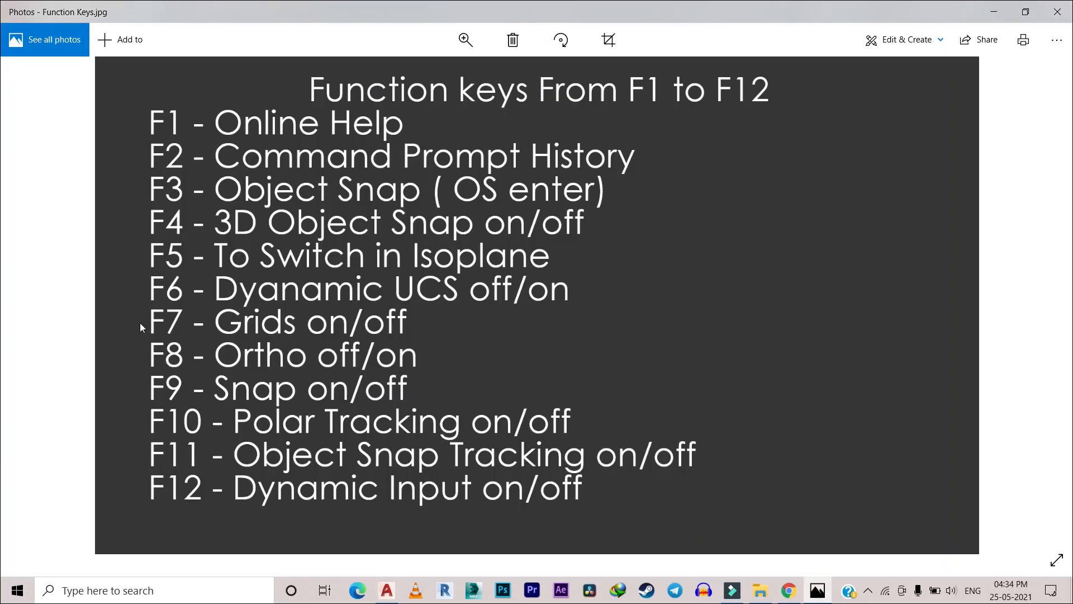
left_click(385, 590)
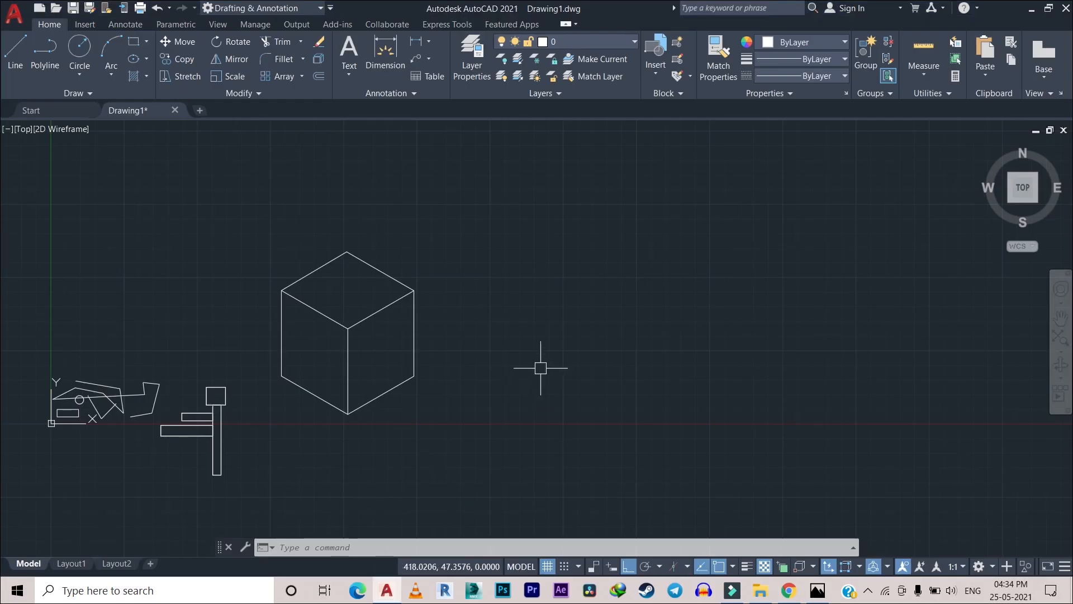
Step: Toggle the drawing grid off to inspect the plain background, and turn it back on
key("F7")
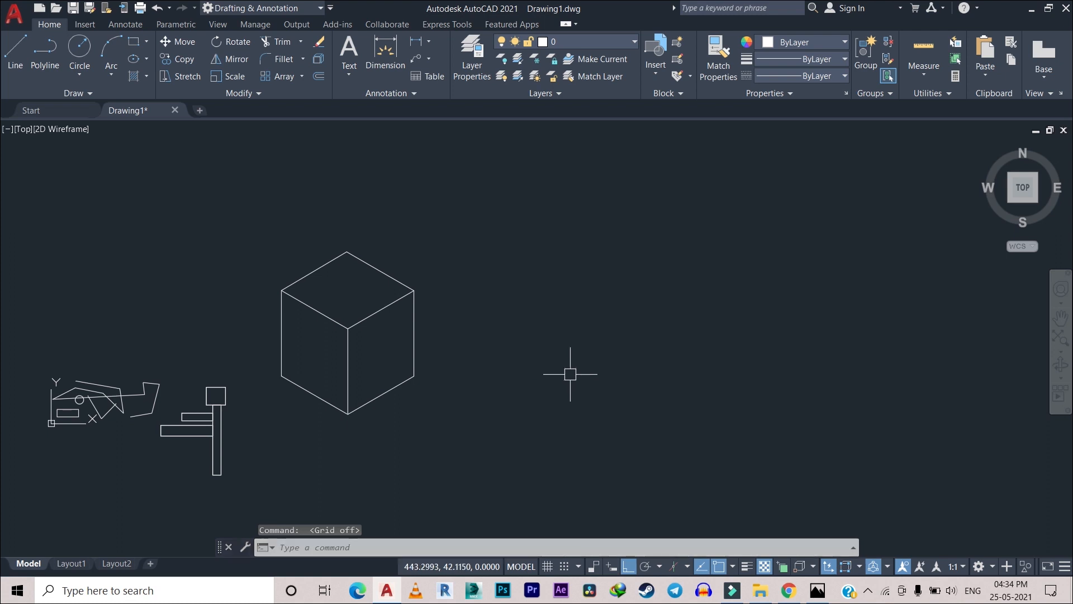
scroll(567, 371, "down", 2)
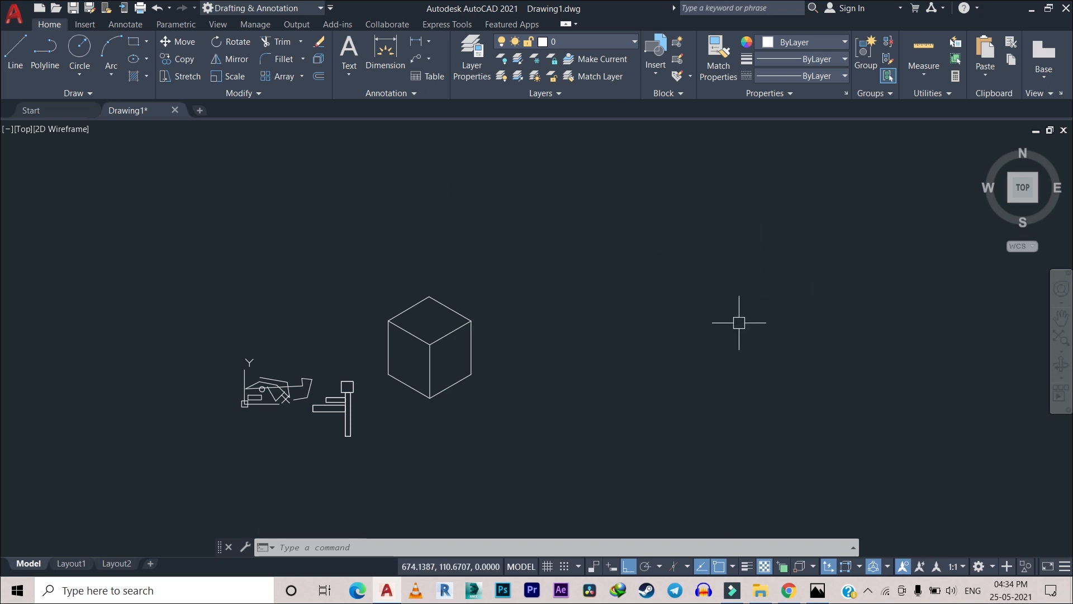
scroll(459, 360, "up", 4)
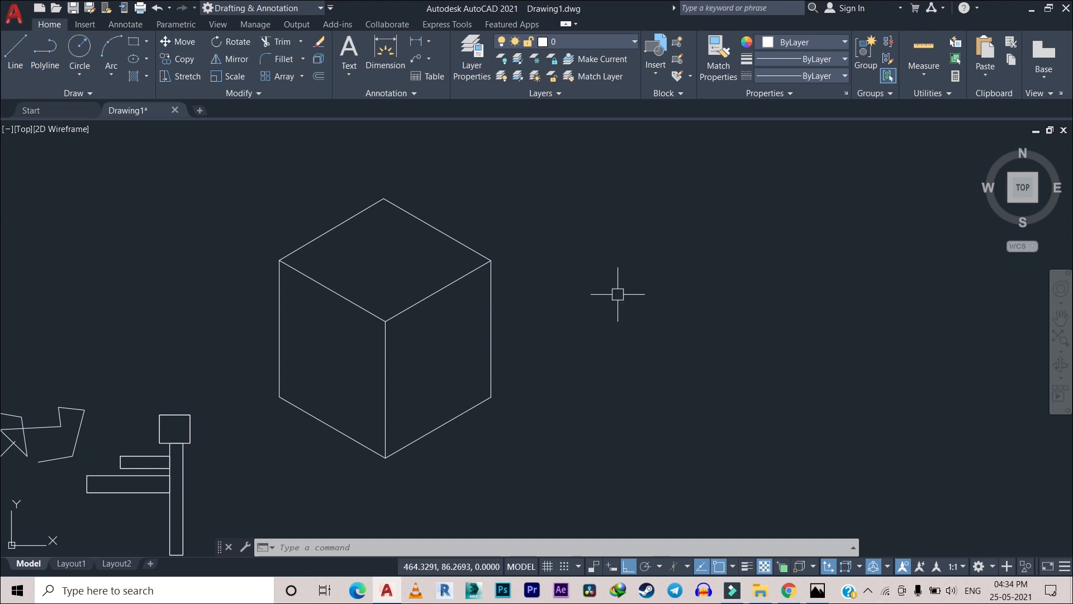
scroll(548, 230, "down", 2)
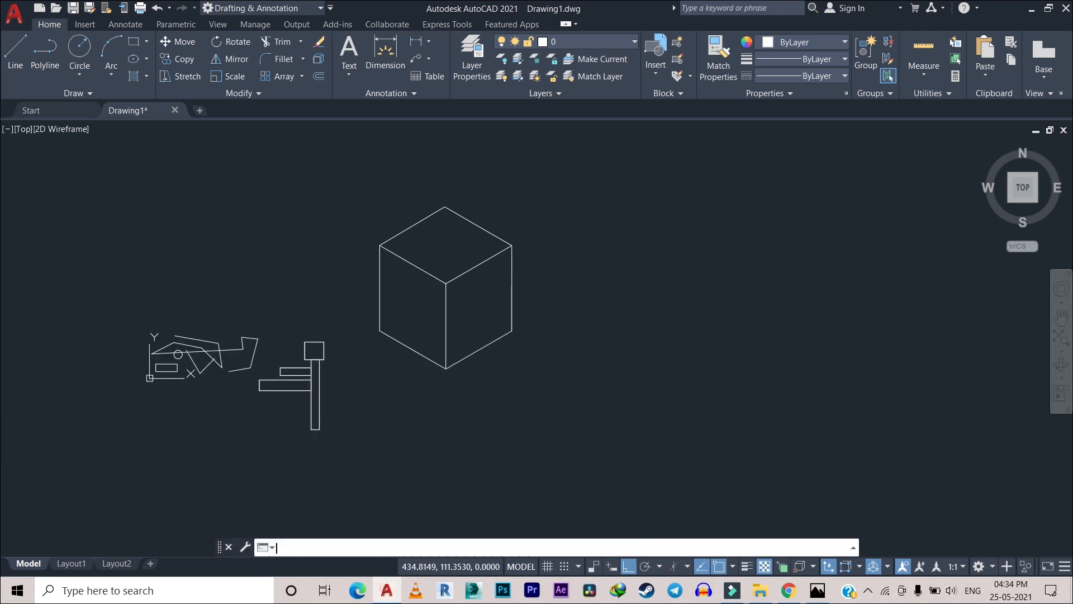
key("F7")
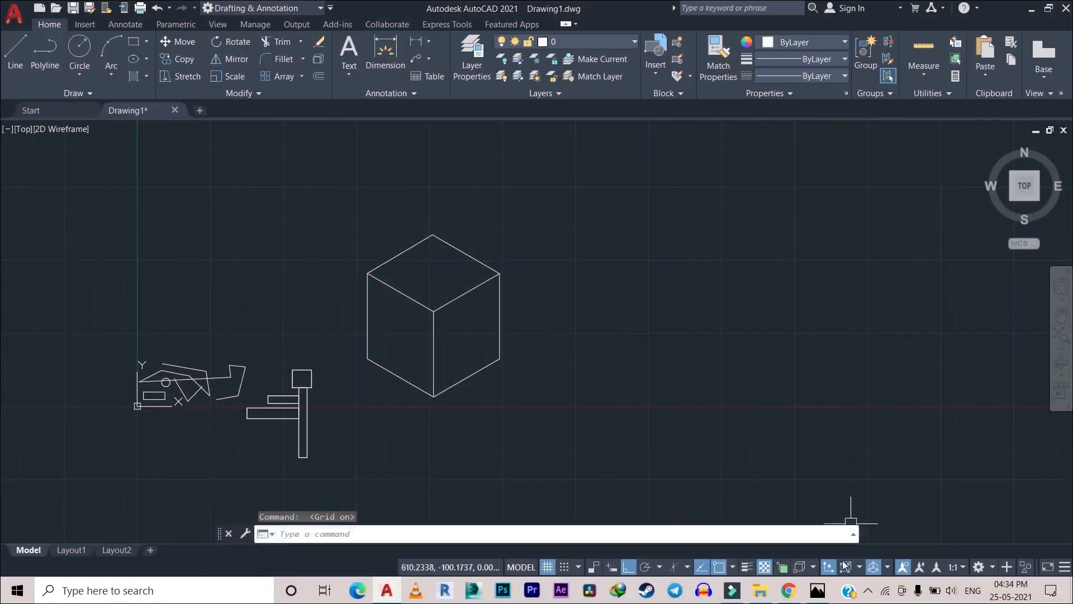
Step: Check the F8 entry in the Function Keys.jpg image, and turn Ortho mode off in AutoCAD
left_click(817, 589)
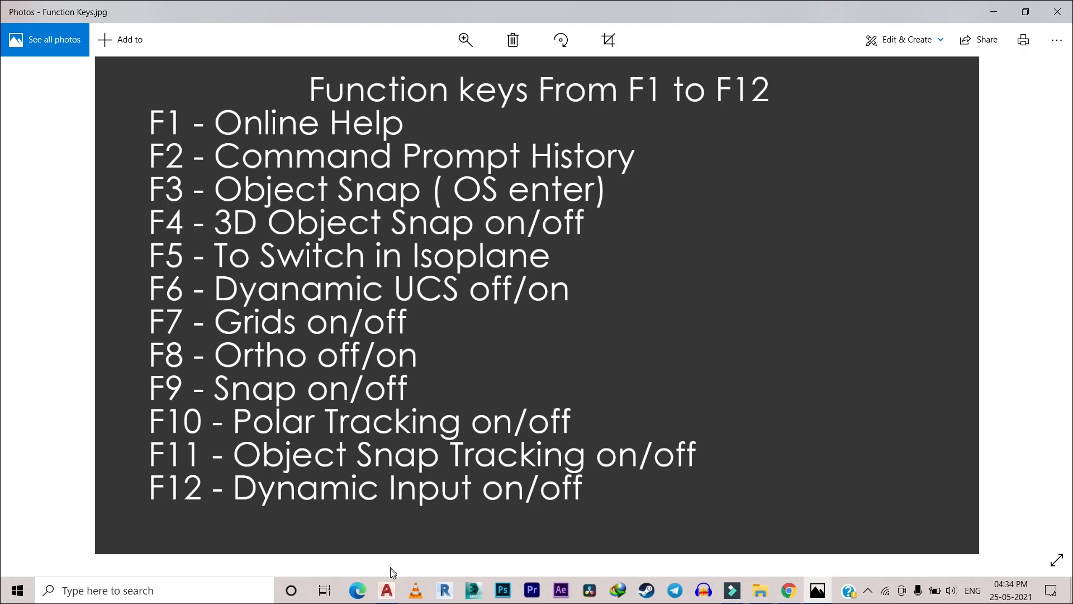
left_click(395, 590)
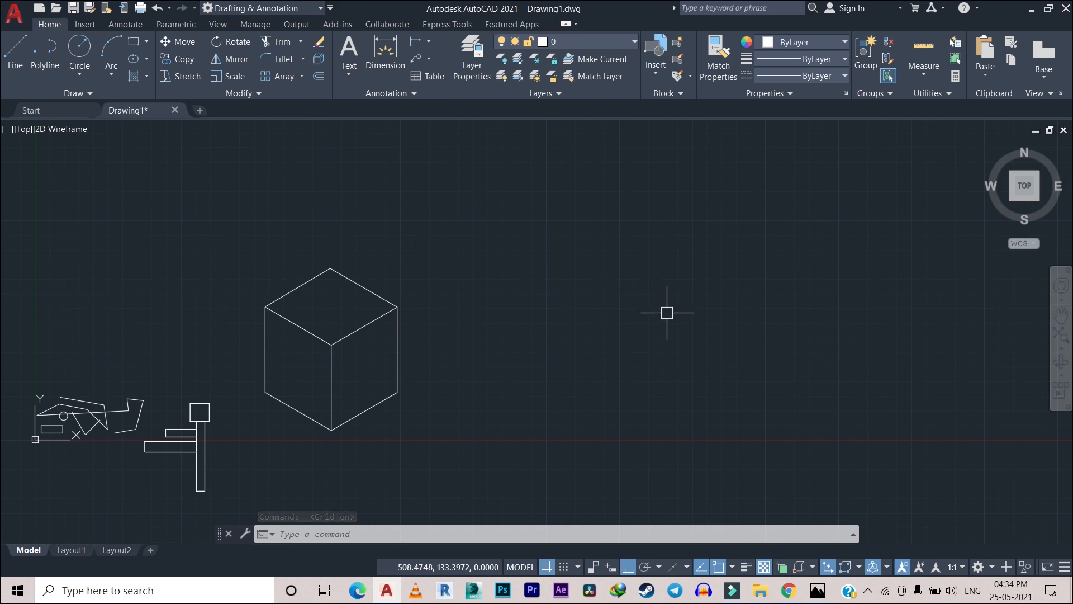
left_click(626, 570)
Step: Draw a connected chain of three freely angled lines up and to the right of the isometric cube
type("l")
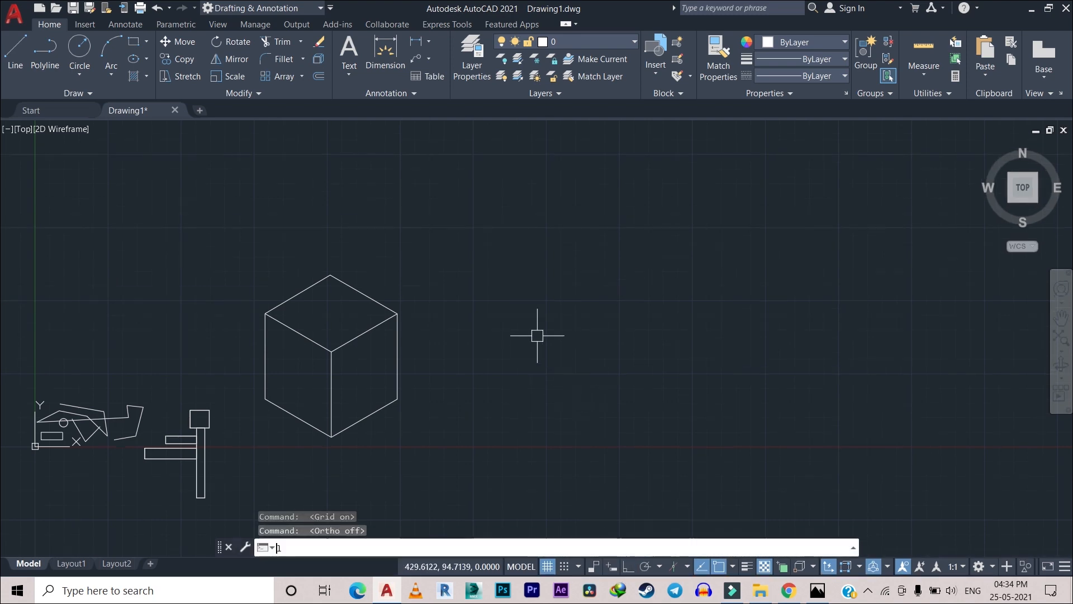
key("Return")
left_click(451, 235)
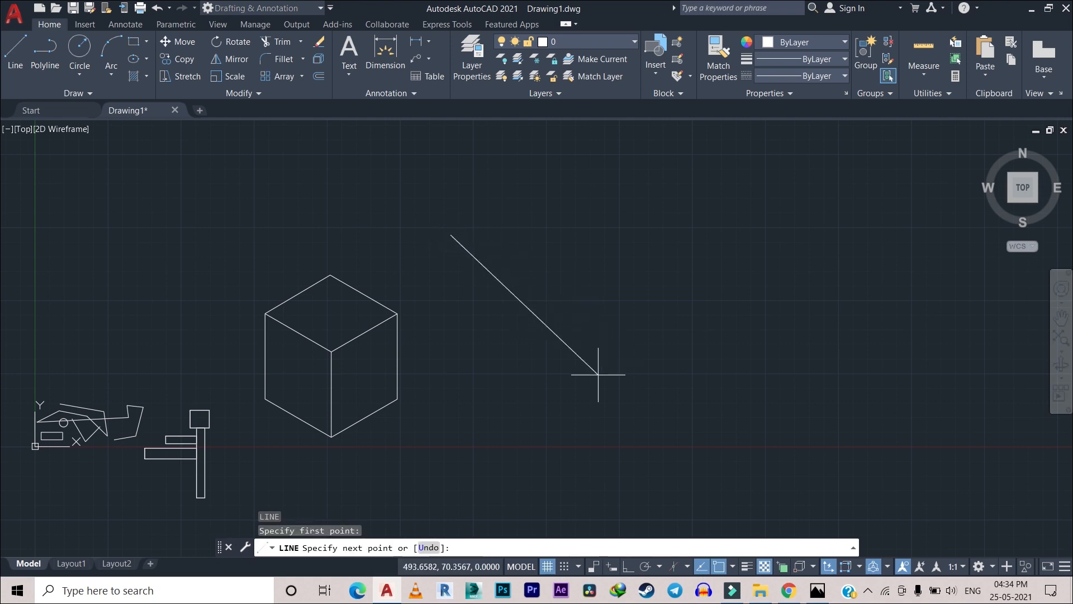
scroll(687, 232, "down", 2)
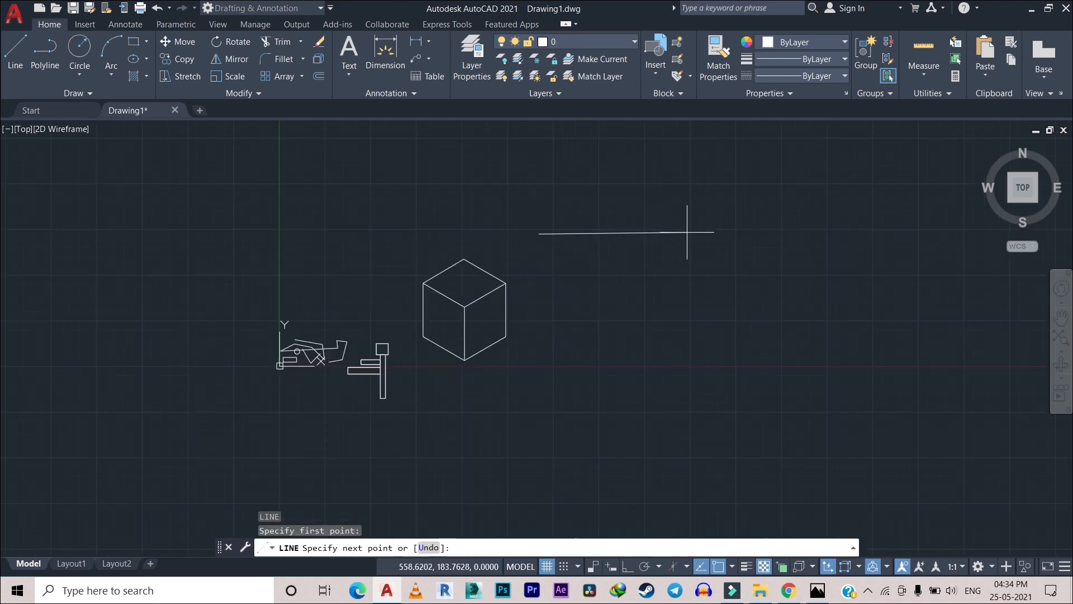
middle_click_drag(687, 232, 545, 378)
left_click(445, 237)
left_click(635, 301)
left_click(556, 487)
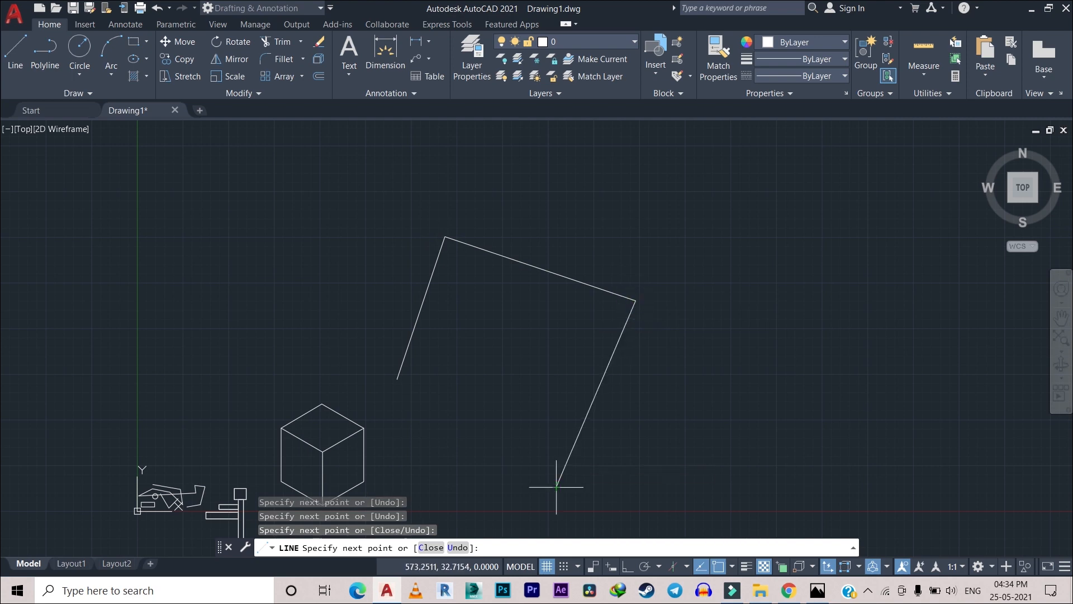
right_click(757, 276)
left_click(830, 284)
middle_click_drag(750, 351, 585, 331)
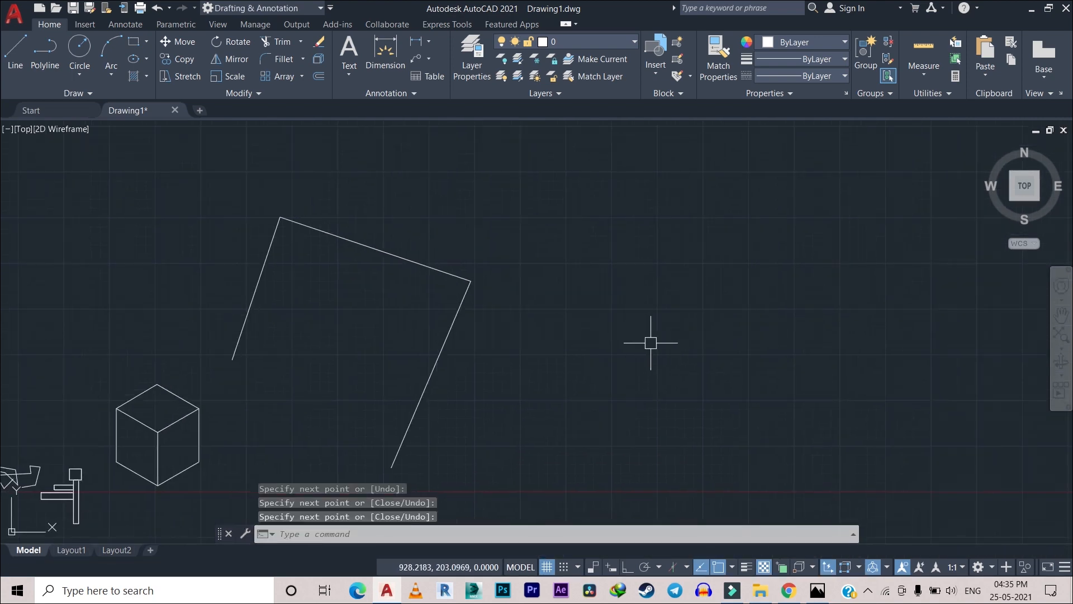
Step: Turn Ortho mode on and draw a chain of five horizontal and vertical lines right of the angled lines
key("F8")
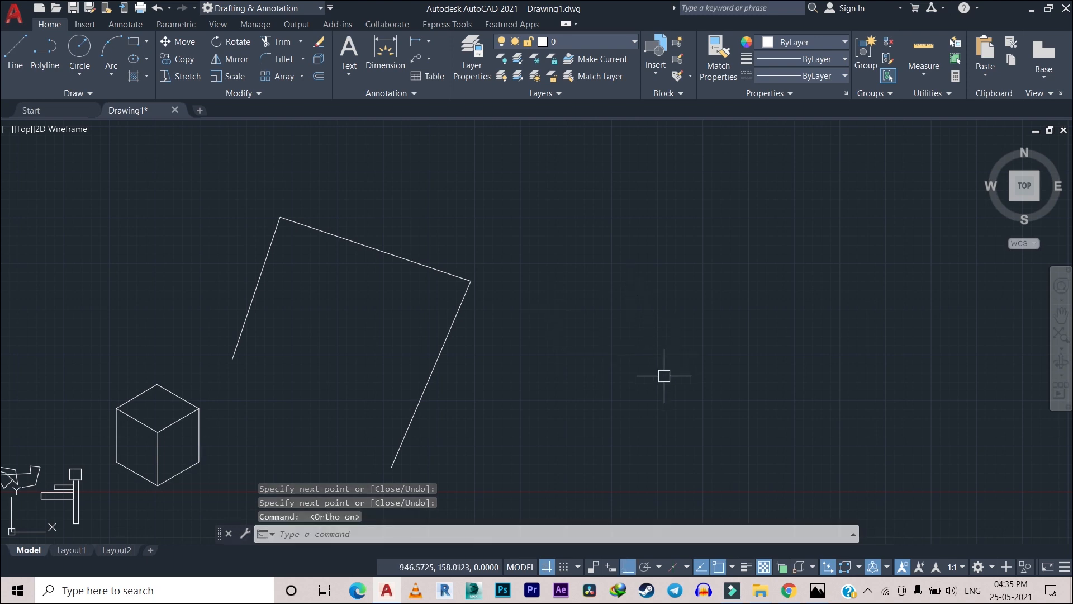
type("l")
key("Return")
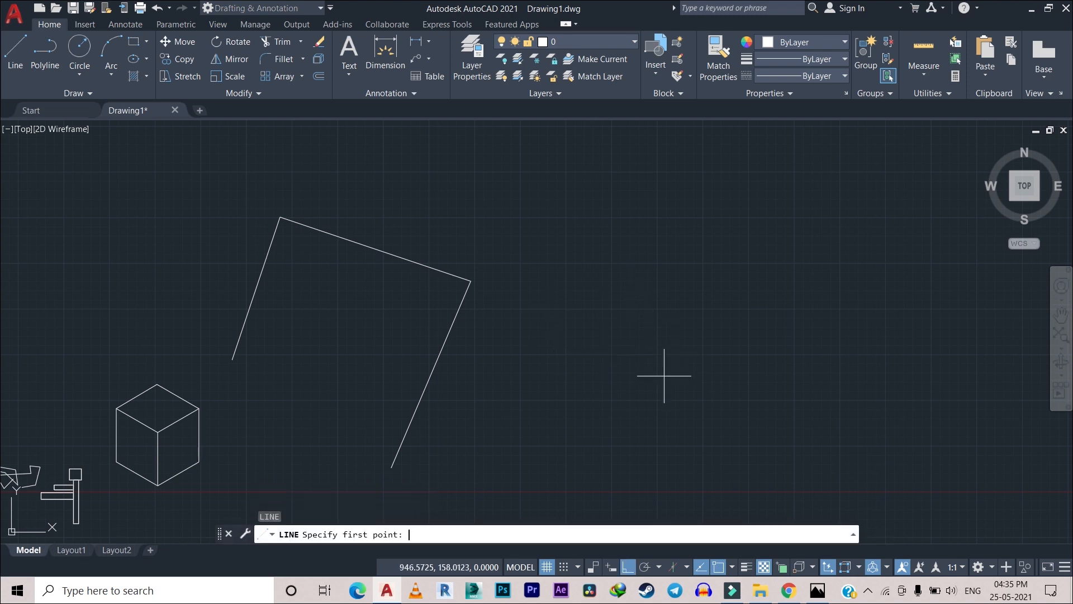
left_click(525, 350)
left_click(795, 350)
left_click(795, 149)
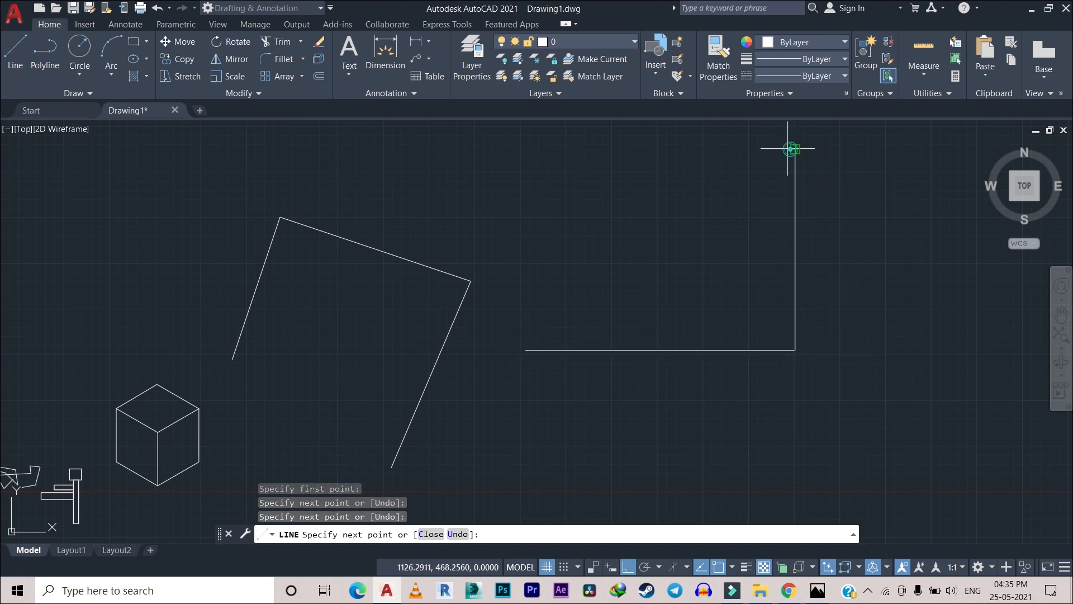
left_click(580, 149)
left_click(580, 251)
left_click(477, 250)
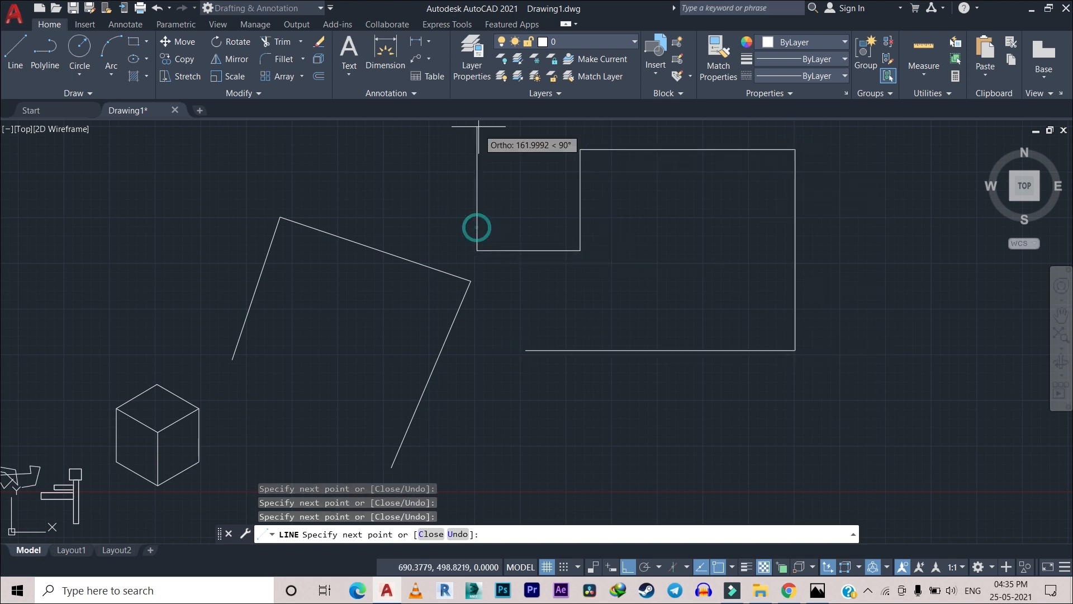
Step: Extend the orthogonal chain with a long vertical upward, a horizontal to the left and a short vertical downward, and finish the line
scroll(487, 167, "down", 3)
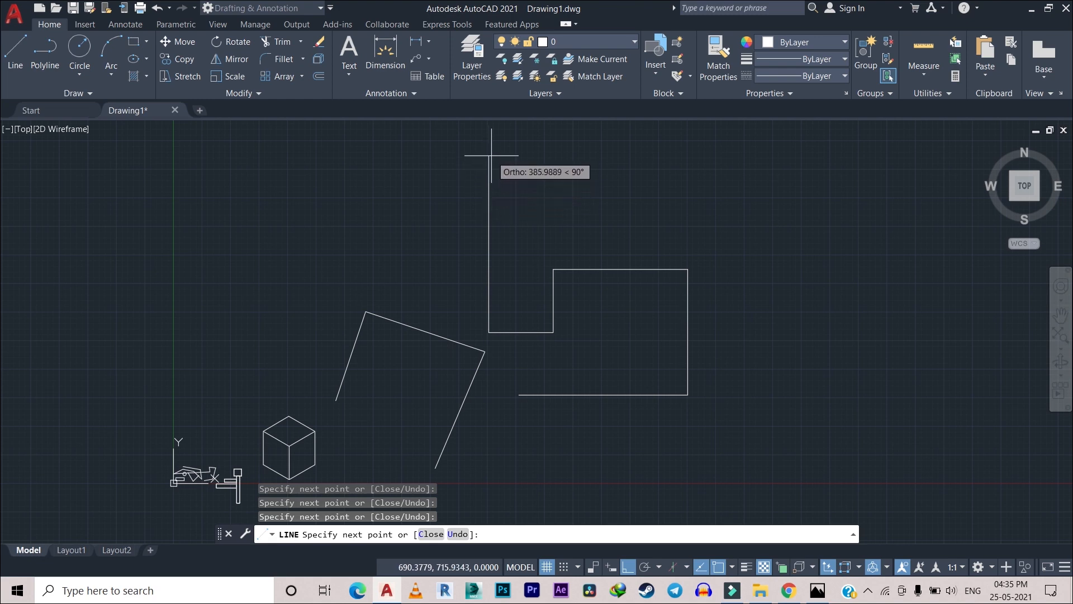
left_click(475, 160)
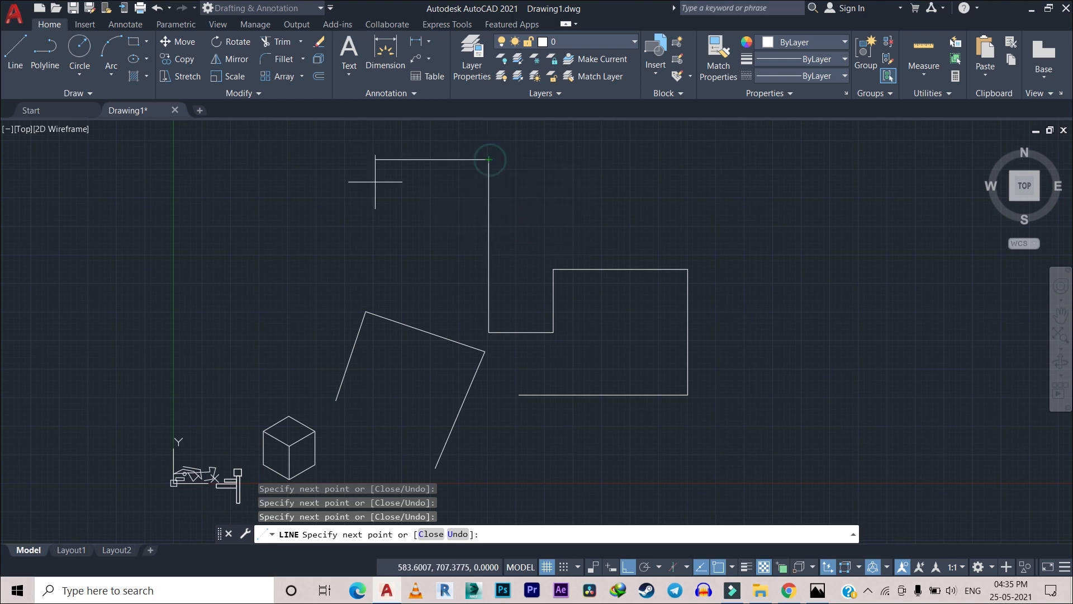
left_click(241, 169)
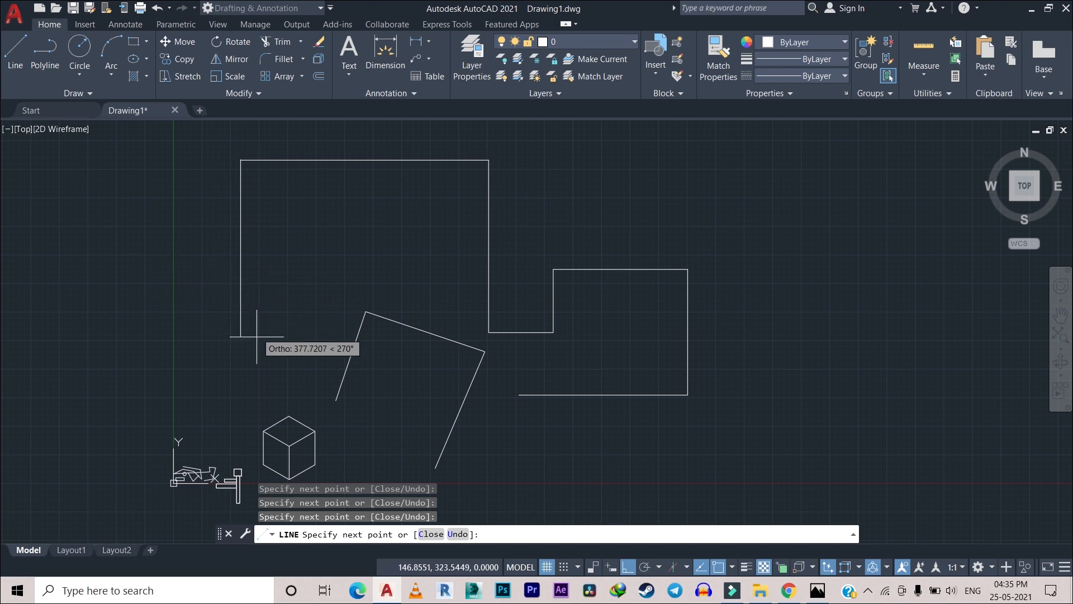
left_click(179, 241)
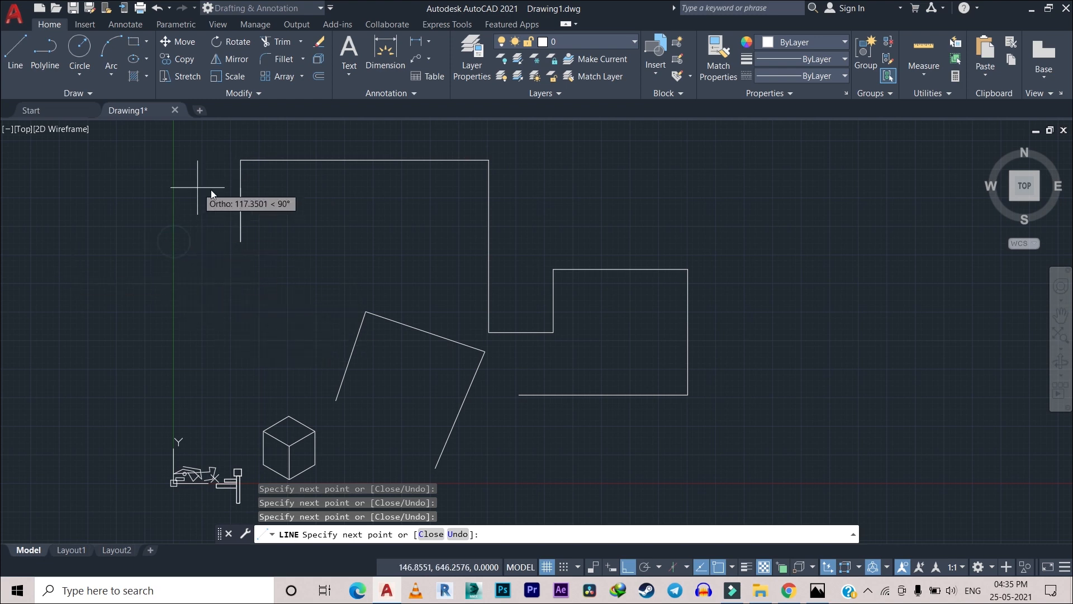
right_click(198, 188)
left_click(223, 196)
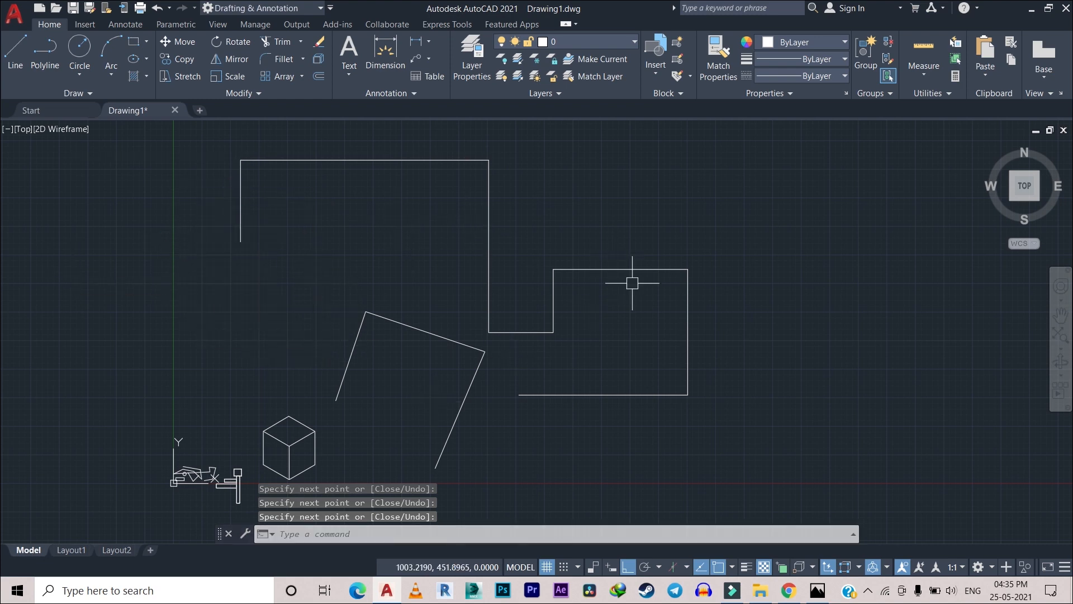
scroll(614, 296, "down", 2)
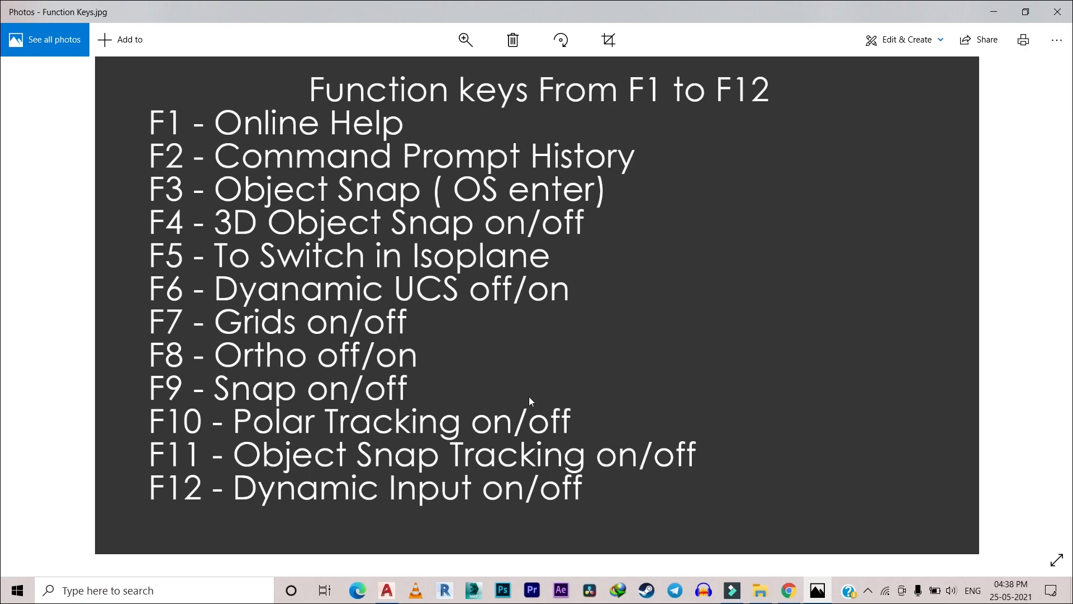
Step: Switch from the function key image back to AutoCAD and cancel the pending Line command
left_click(393, 591)
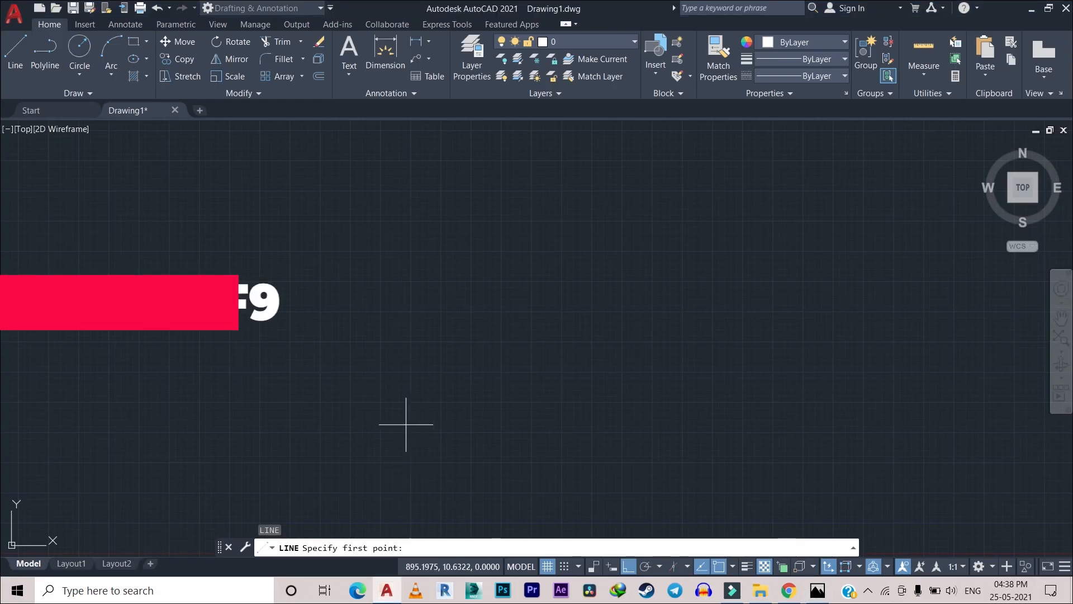
scroll(398, 402, "down", 5)
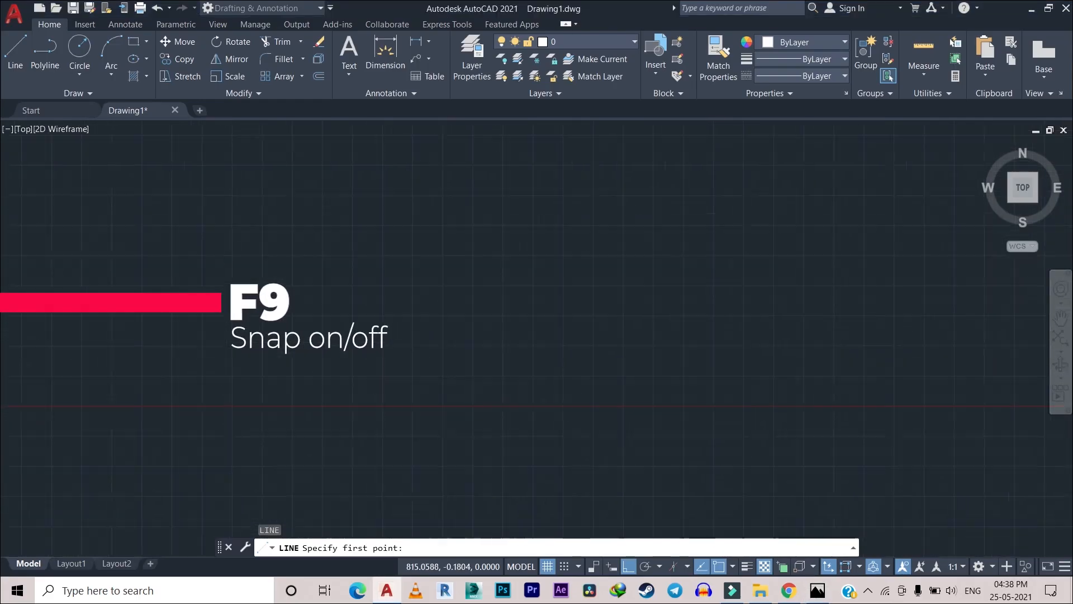
scroll(413, 391, "up", 10)
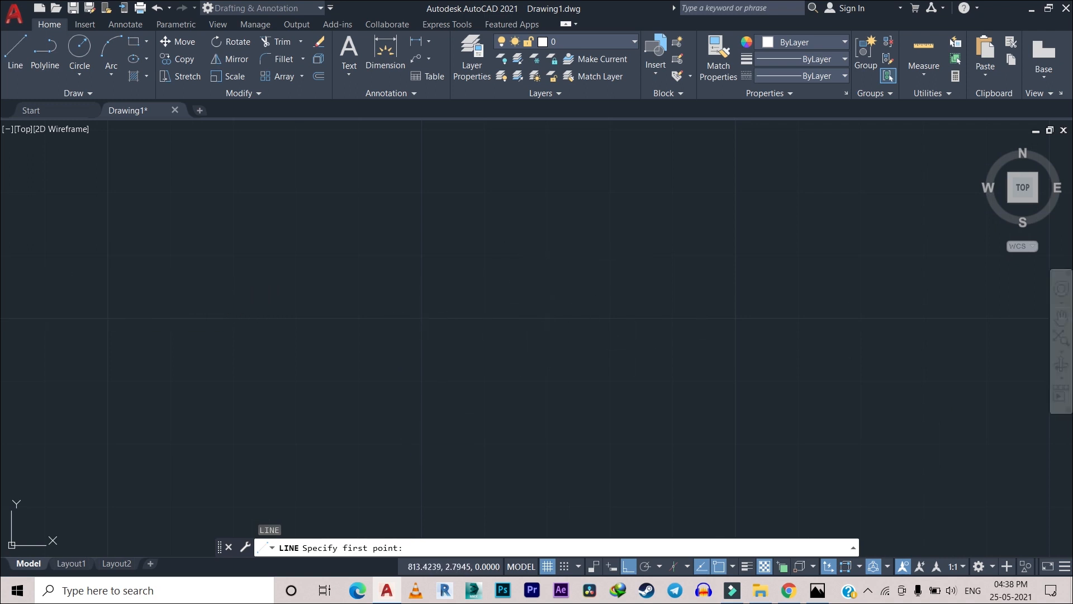
key("Escape")
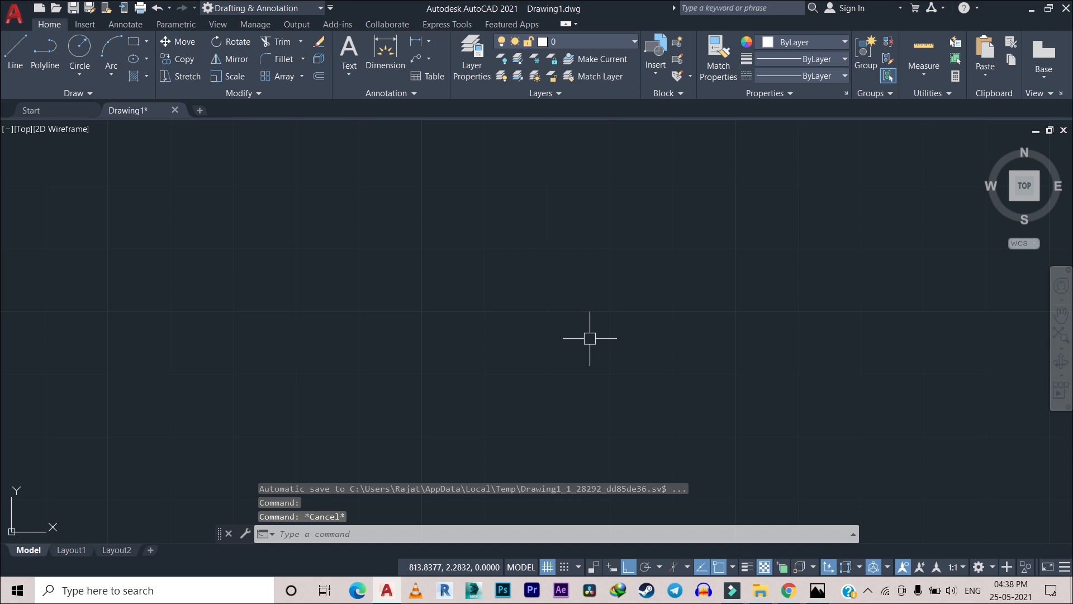
Step: Turn Snap on and draw a horizontal line about 2.5 units long followed by a vertical about 2.5 units upward
key("F9")
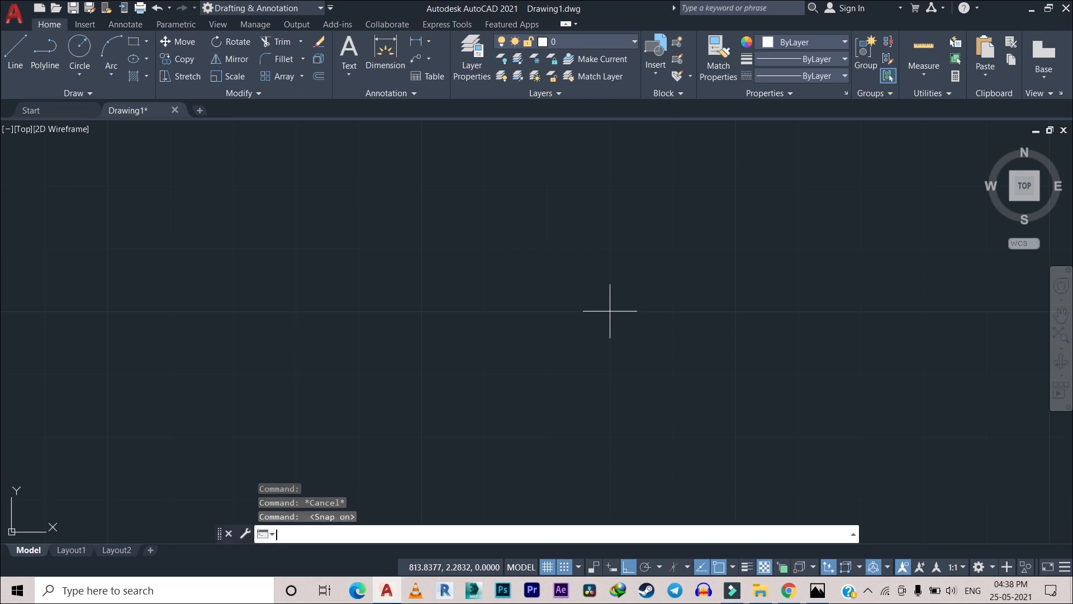
type("l")
key("Return")
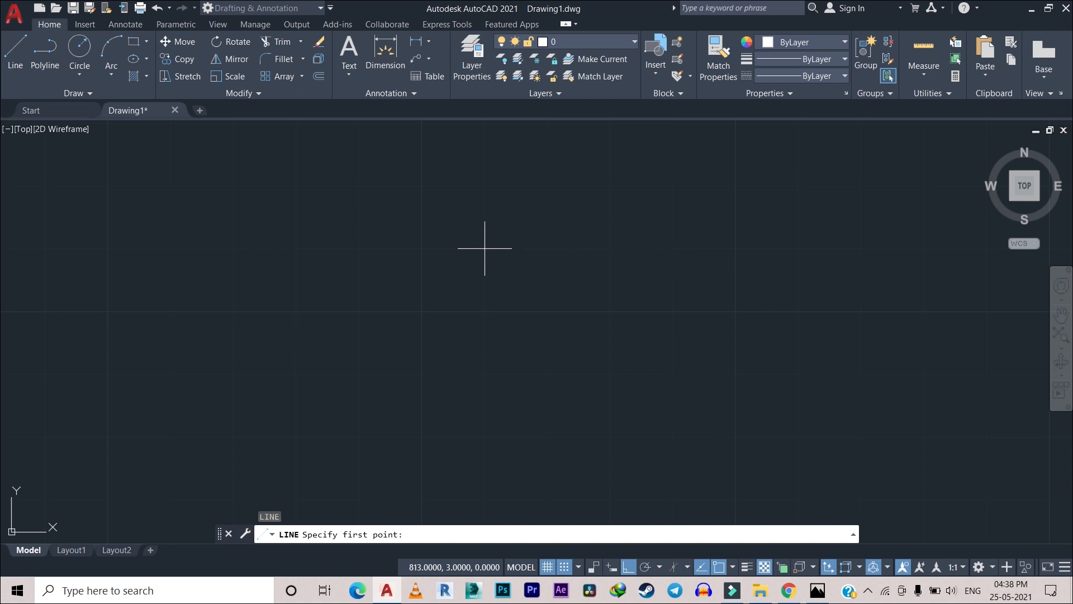
left_click(422, 248)
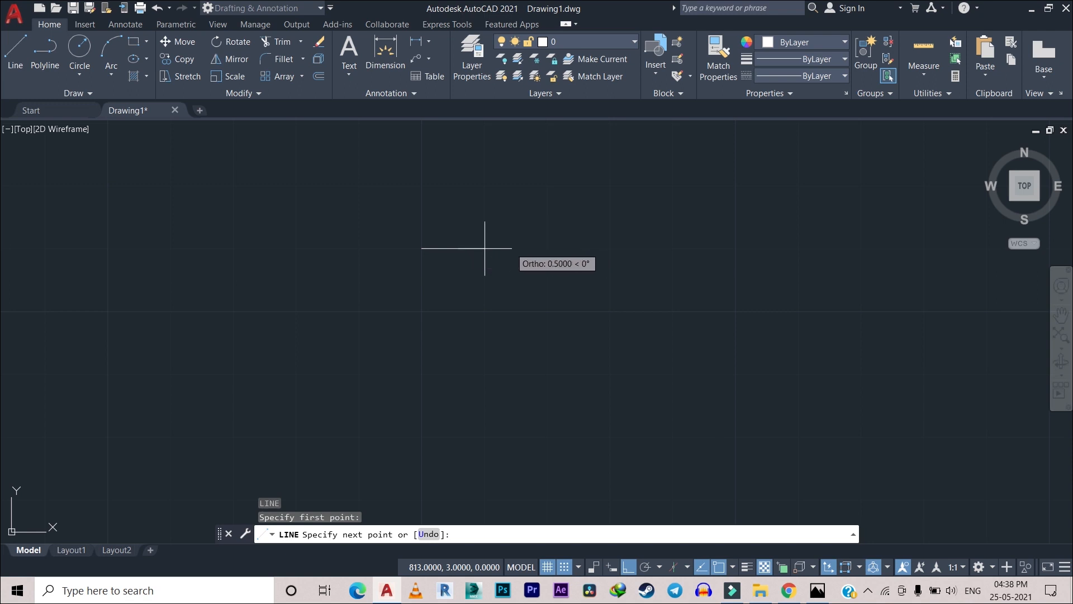
left_click(736, 248)
scroll(716, 192, "down", 1)
middle_click_drag(714, 203, 715, 315)
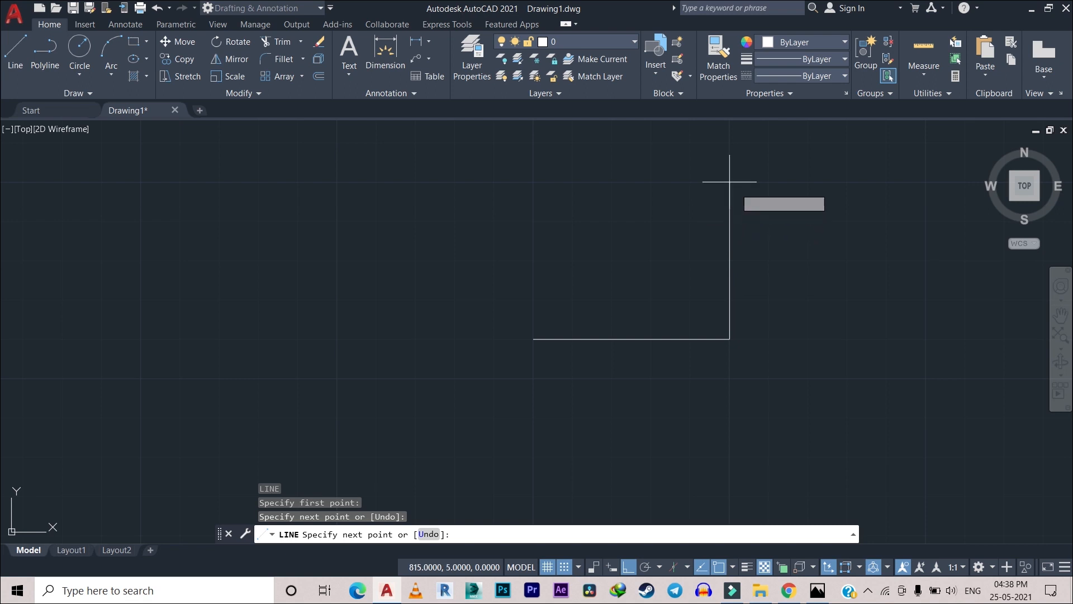
left_click(729, 144)
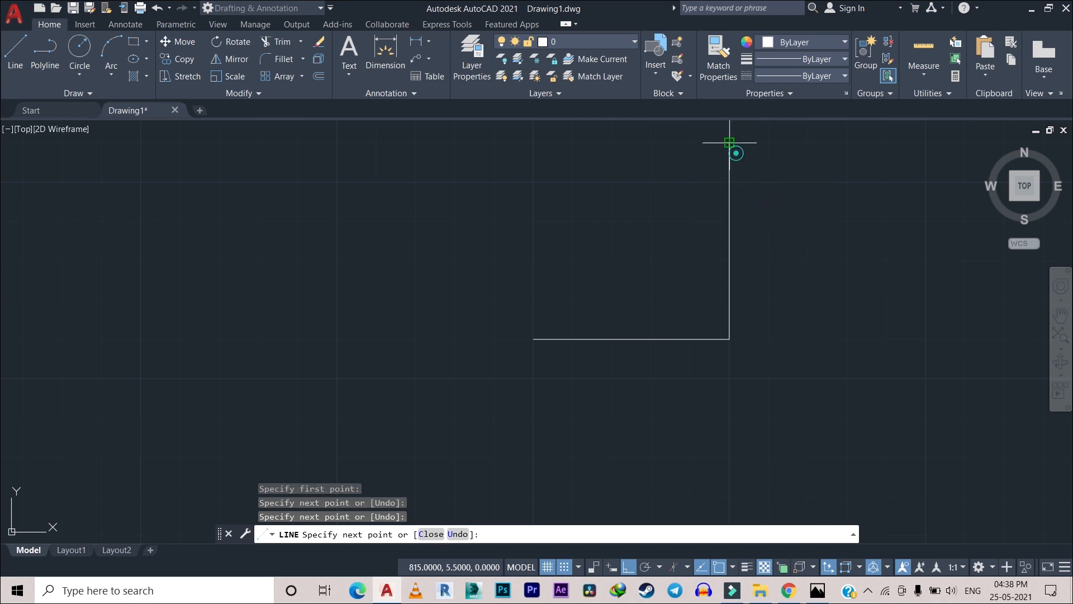
Step: Complete the outline with a top side about 2.5 units long and a stepped left side back to the start point
left_click(533, 144)
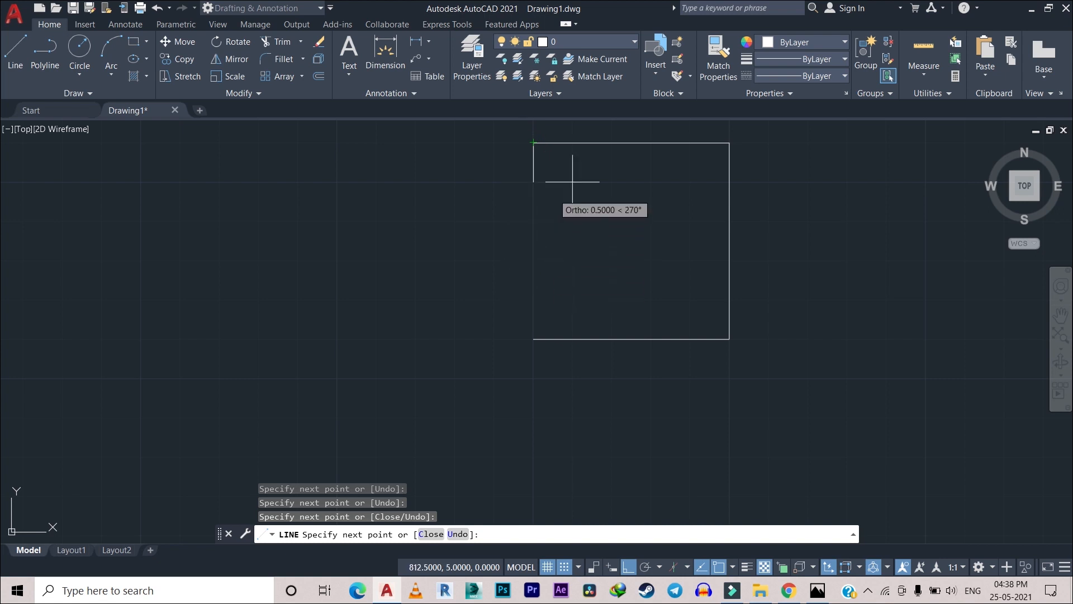
left_click(533, 182)
left_click(494, 182)
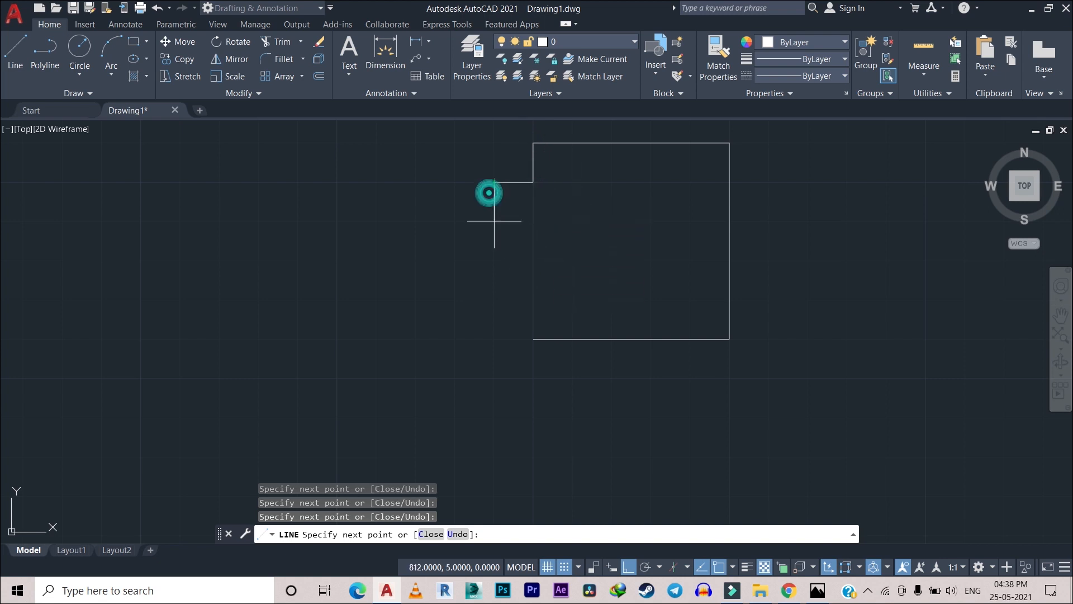
left_click(494, 299)
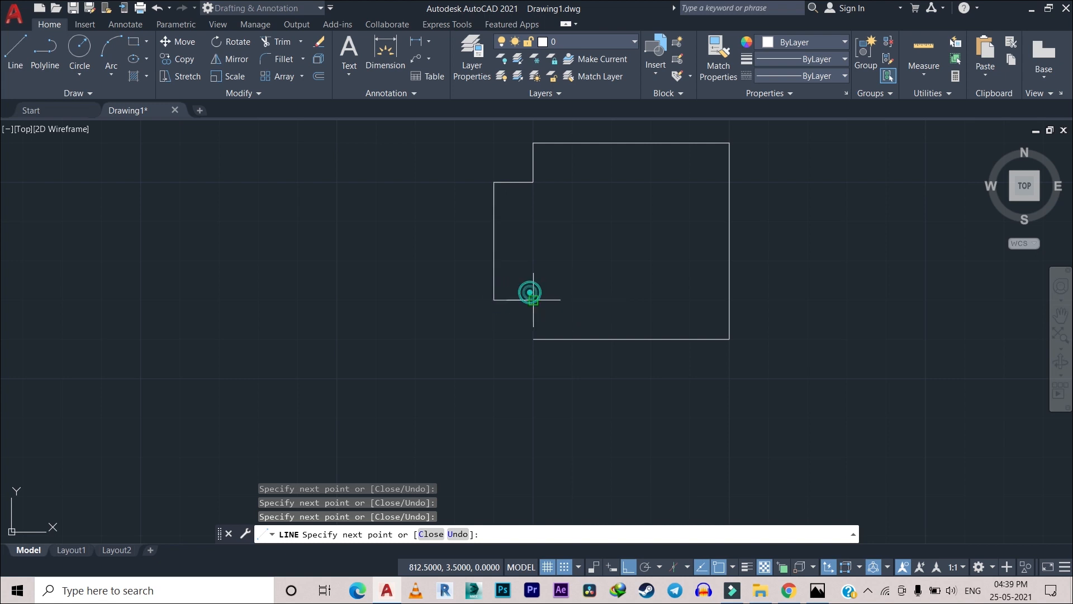
left_click(533, 339)
right_click(575, 236)
left_click(606, 243)
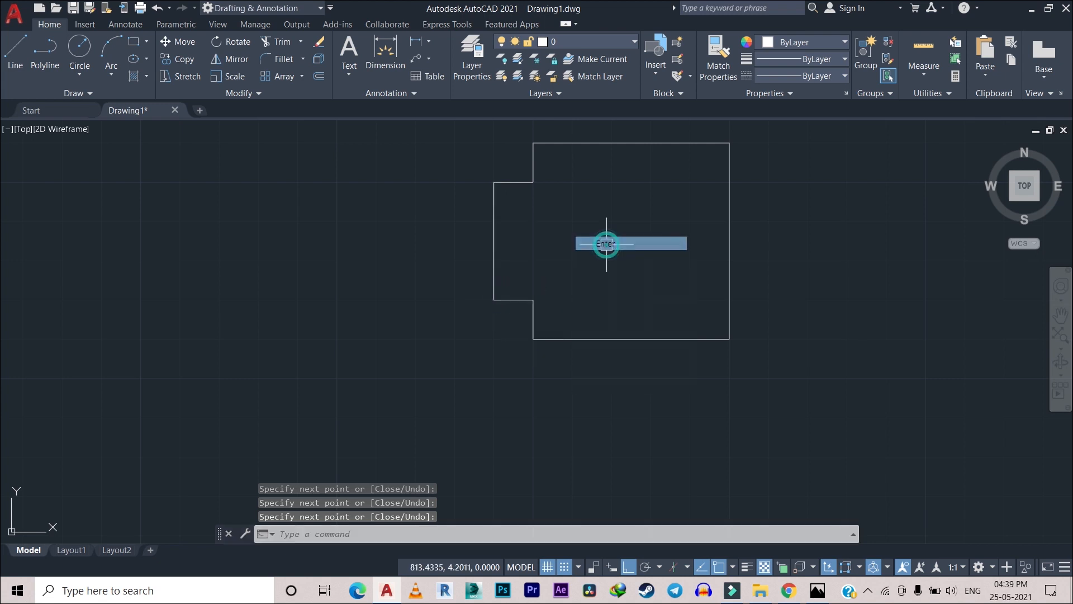
scroll(487, 413, "down", 5)
scroll(504, 407, "up", 4)
middle_click_drag(587, 277, 518, 299)
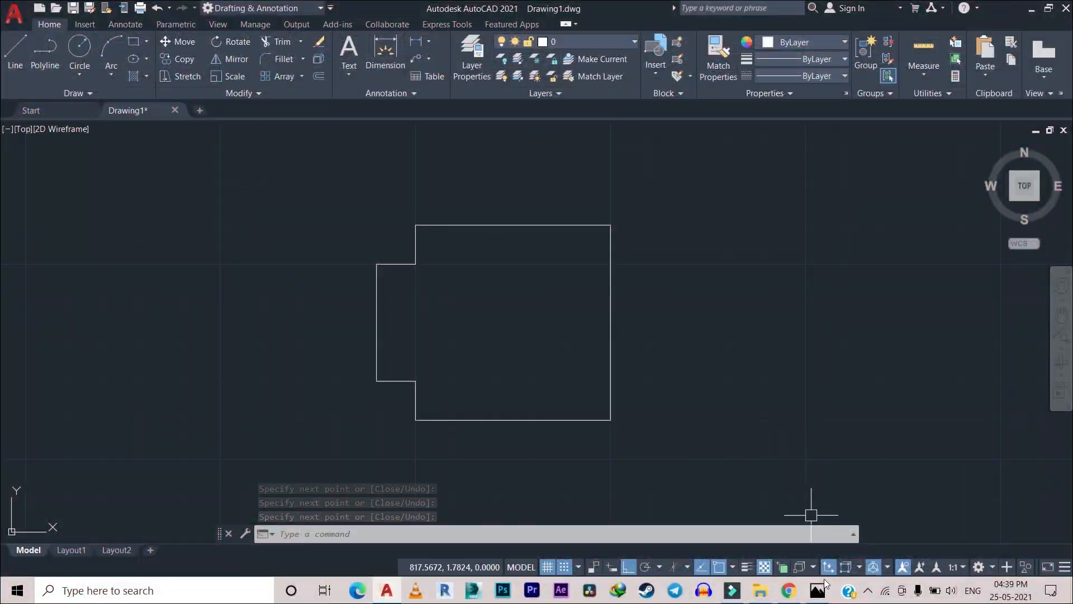
Step: Check the F10 entry in the function key image and return to the AutoCAD drawing
left_click(819, 590)
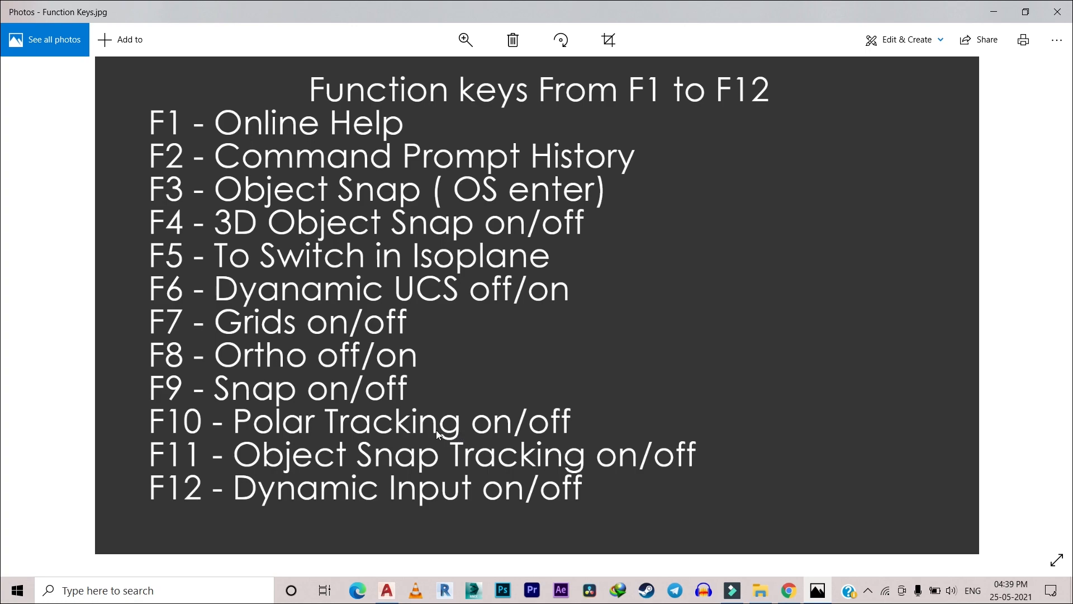
left_click(387, 589)
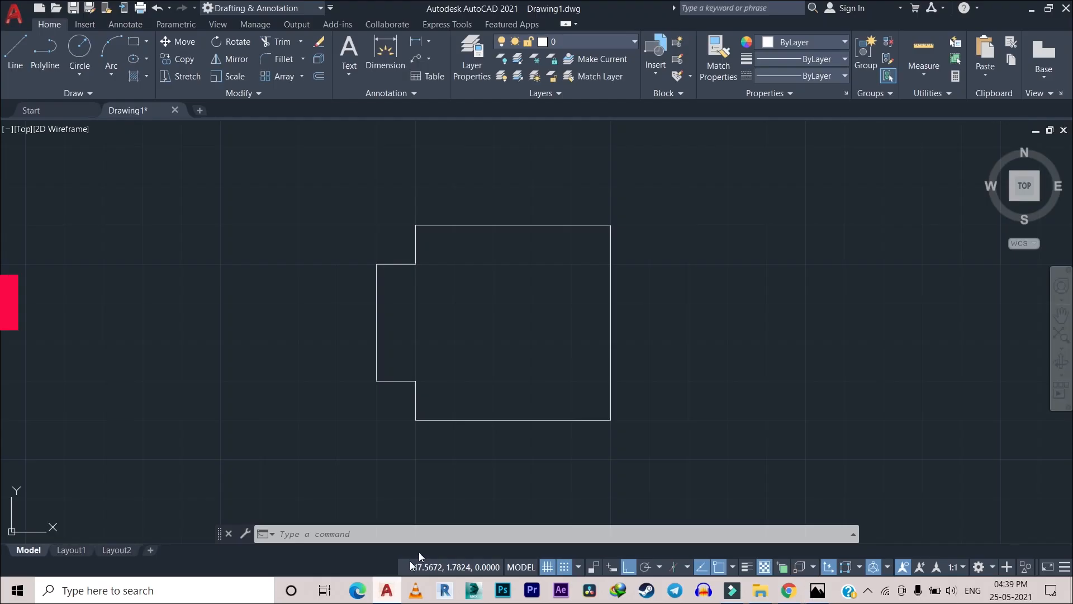
scroll(484, 344, "down", 4)
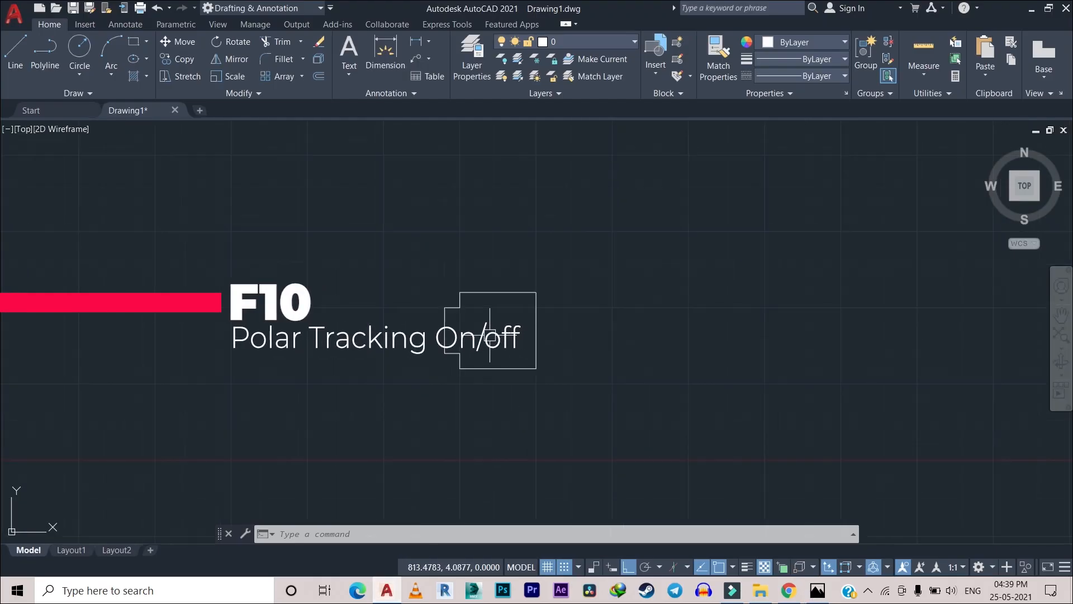
middle_click_drag(485, 343, 411, 436)
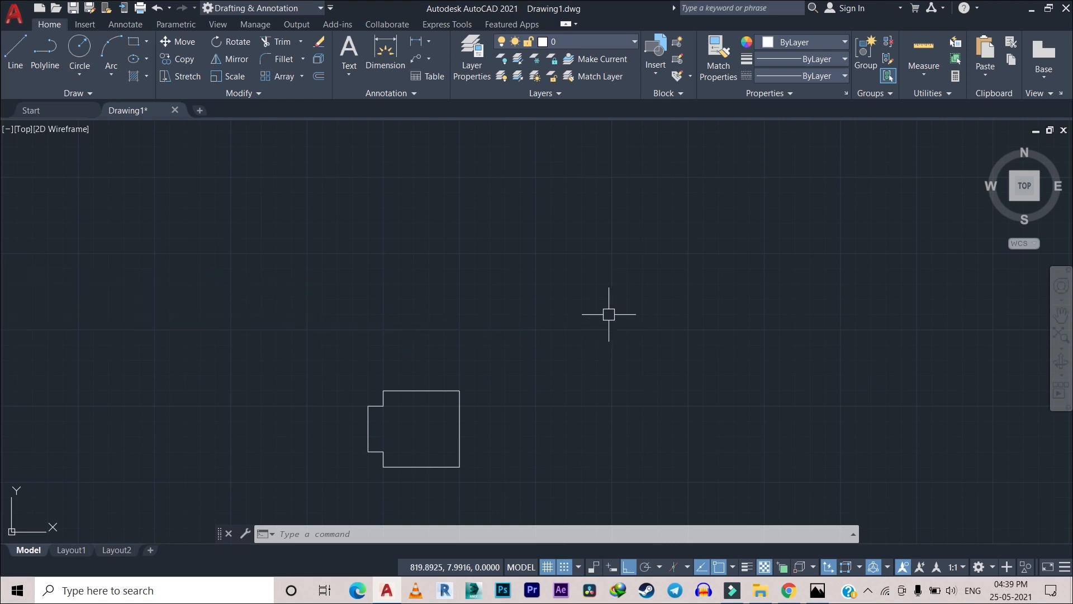
Step: Turn Snap off, start a trial line above the stepped outline to turn Ortho off, and cancel the line
key("F9")
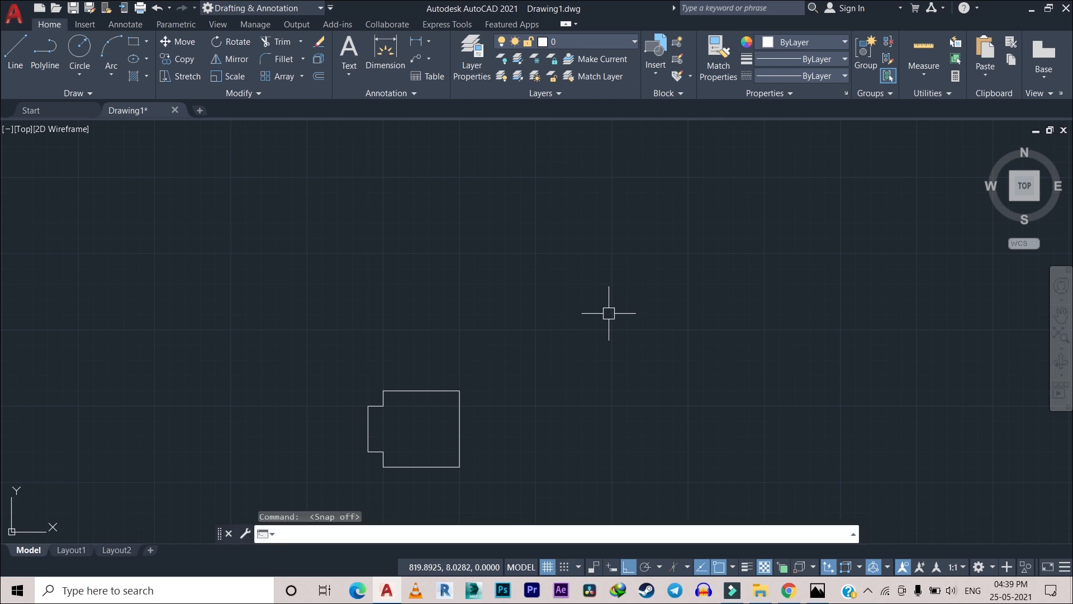
key("Return")
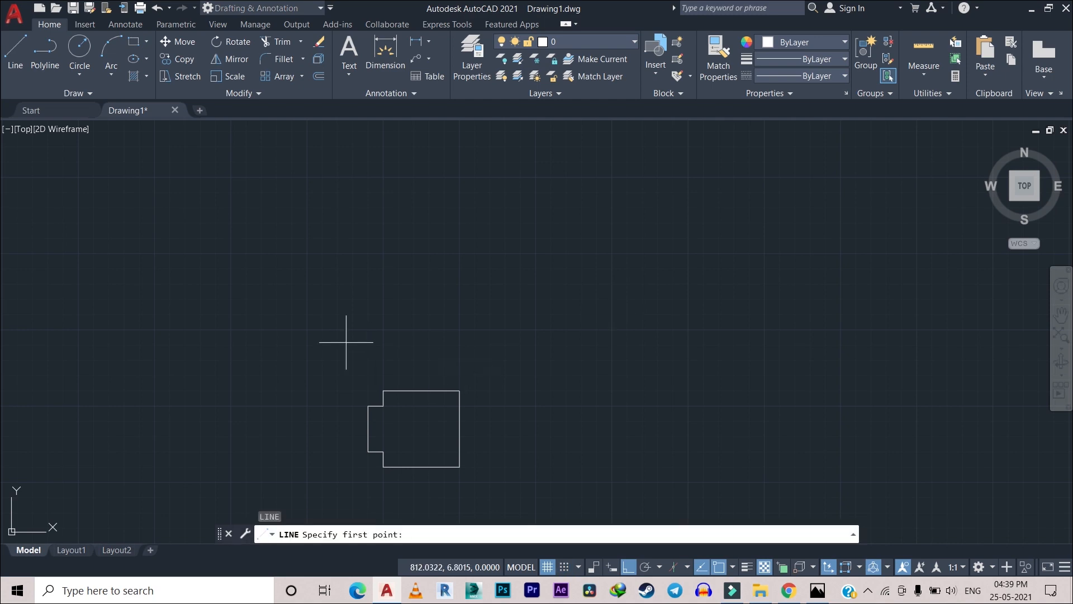
left_click(306, 323)
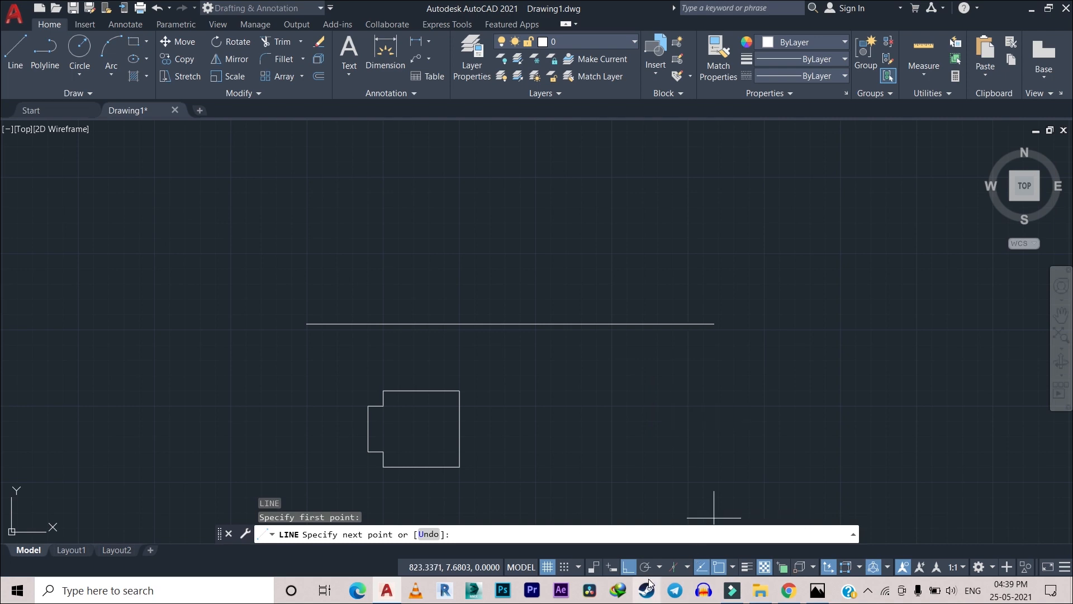
left_click(629, 567)
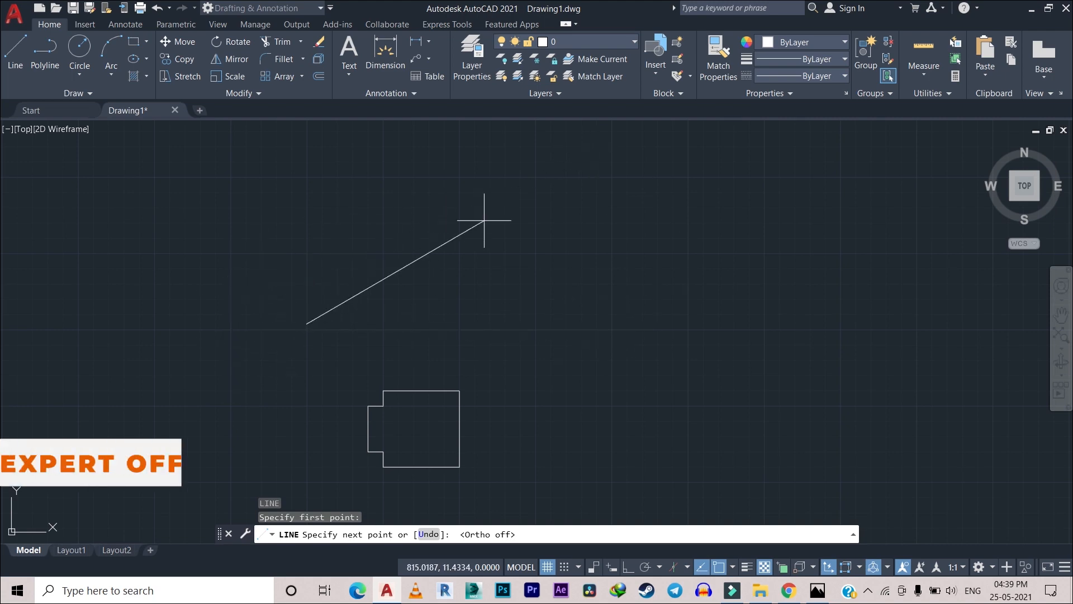
key("Escape")
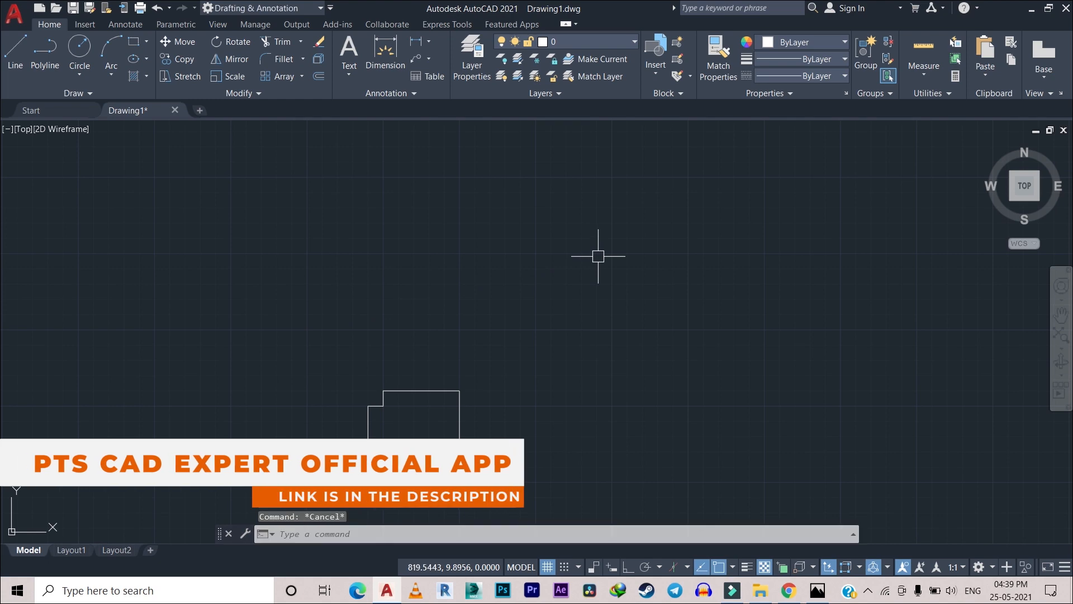
Step: Turn Polar Tracking on and test its angle guides with a trial line above the outline, cancelling the line
key("F10")
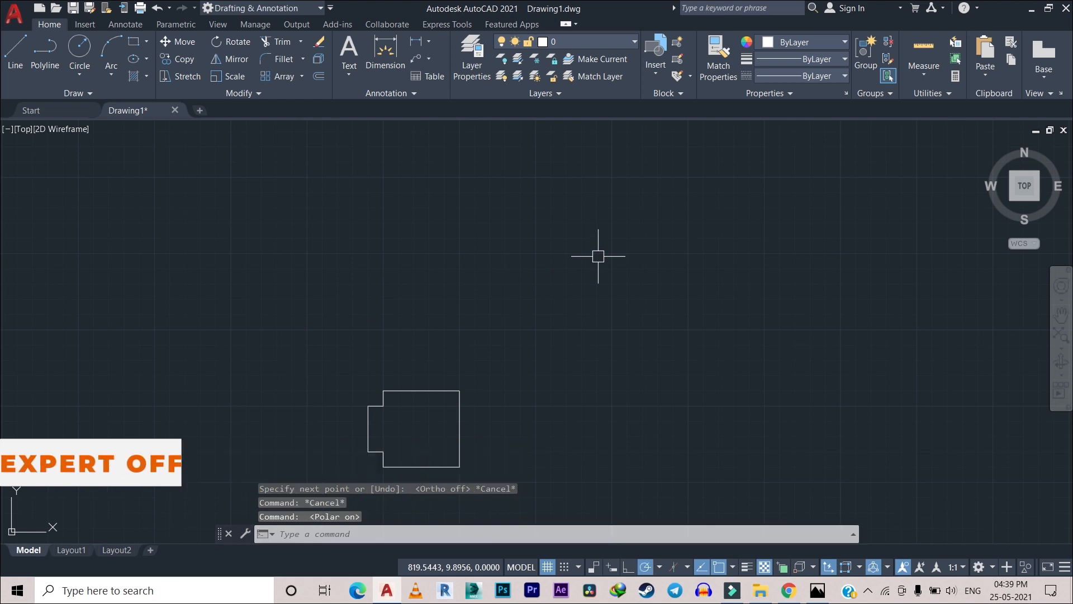
left_click(817, 590)
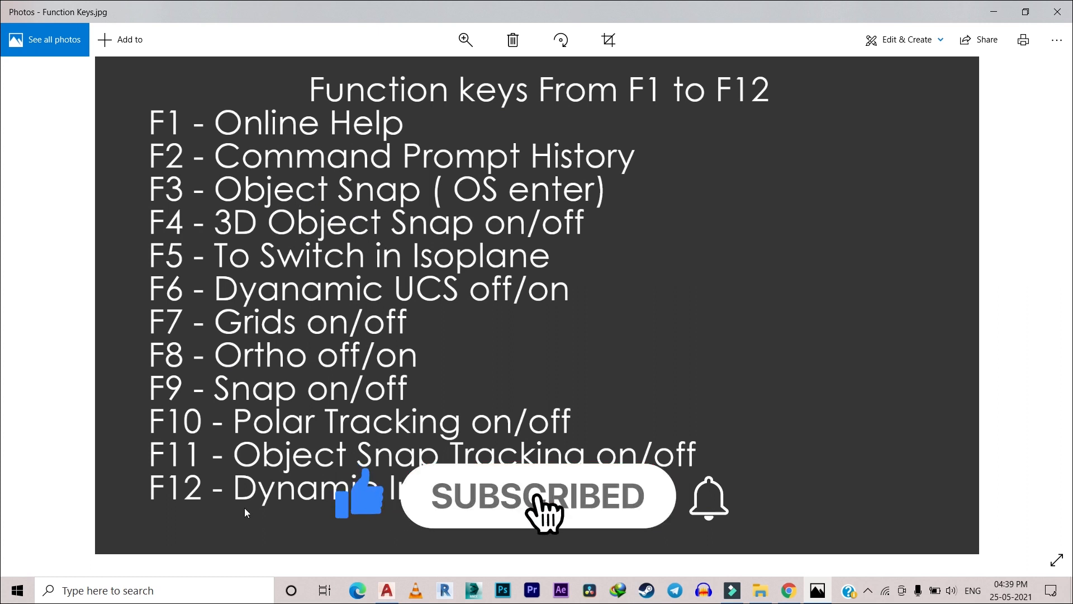
left_click(387, 591)
type("l")
key("Return")
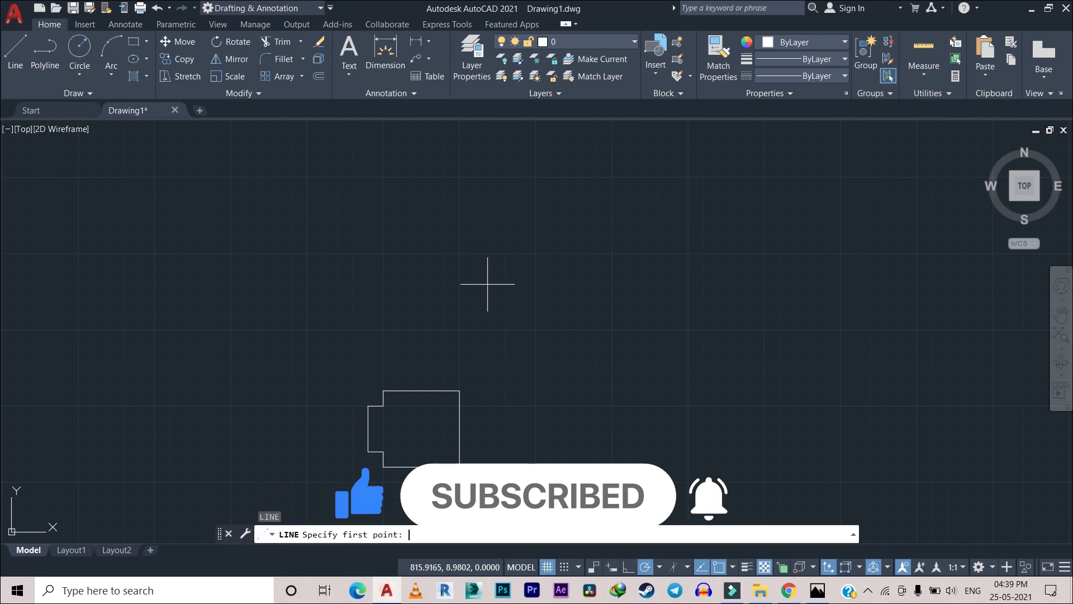
left_click(243, 300)
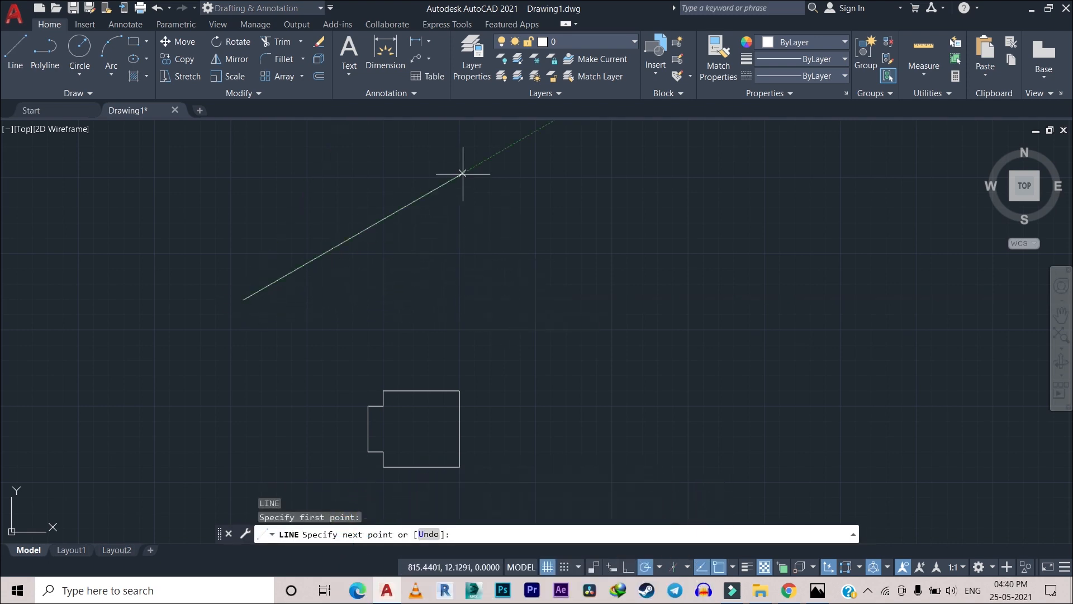
scroll(462, 165, "down", 1)
middle_click_drag(463, 164, 522, 314)
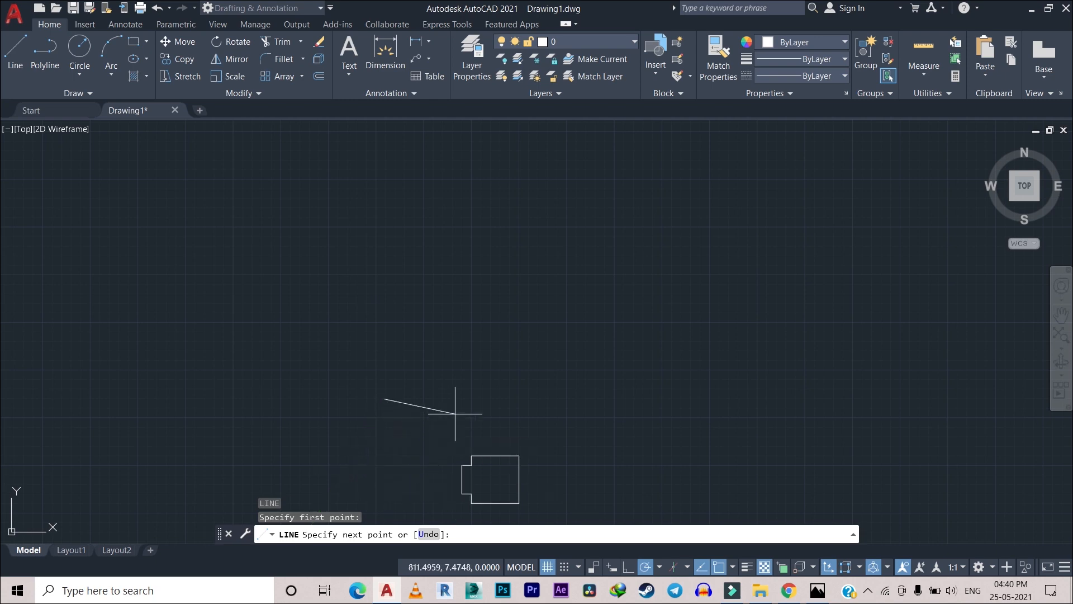
key("Escape")
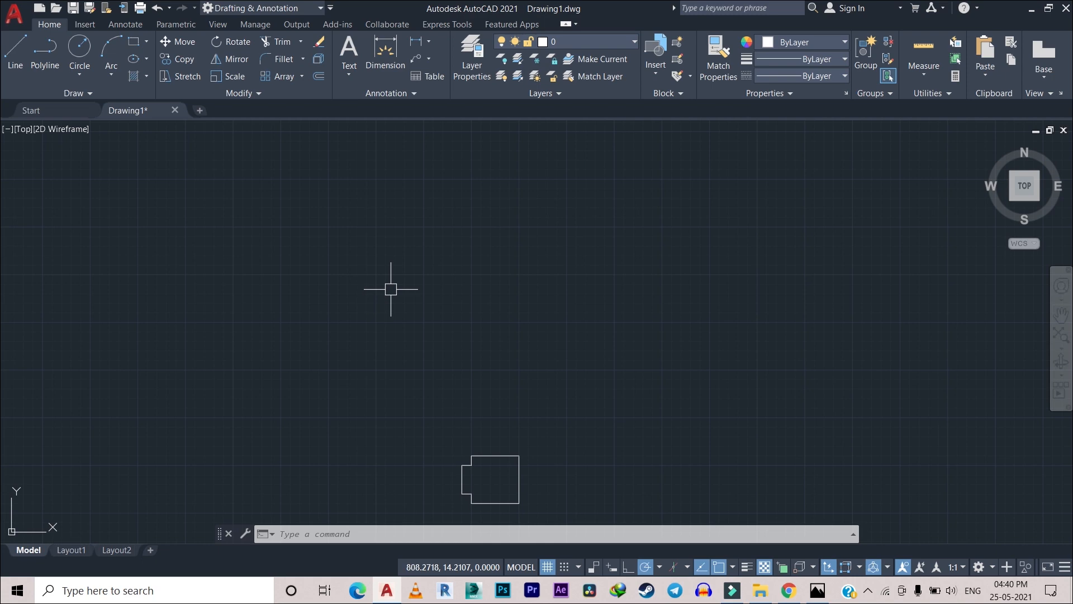
Step: Open the Polar Tracking options in Drafting Settings and examine the choices for the increment angle
type("ds")
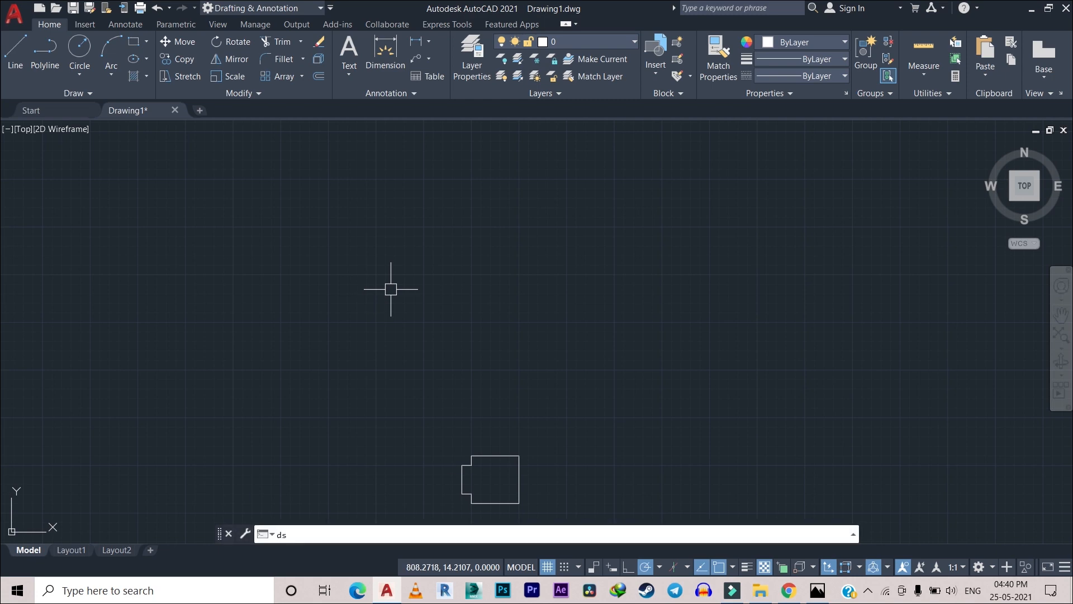
key("Return")
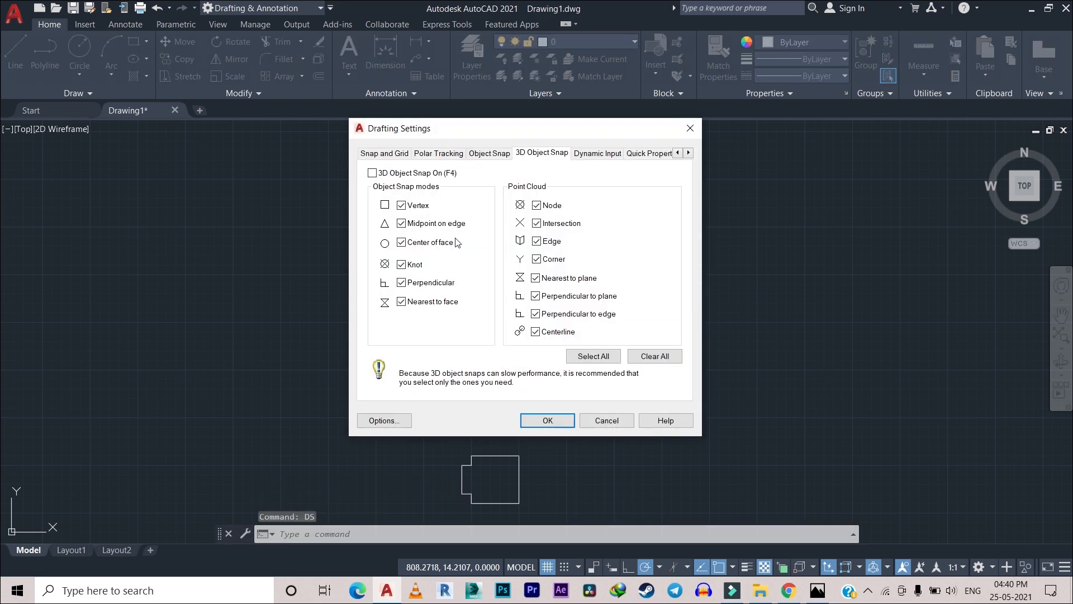
left_click(463, 156)
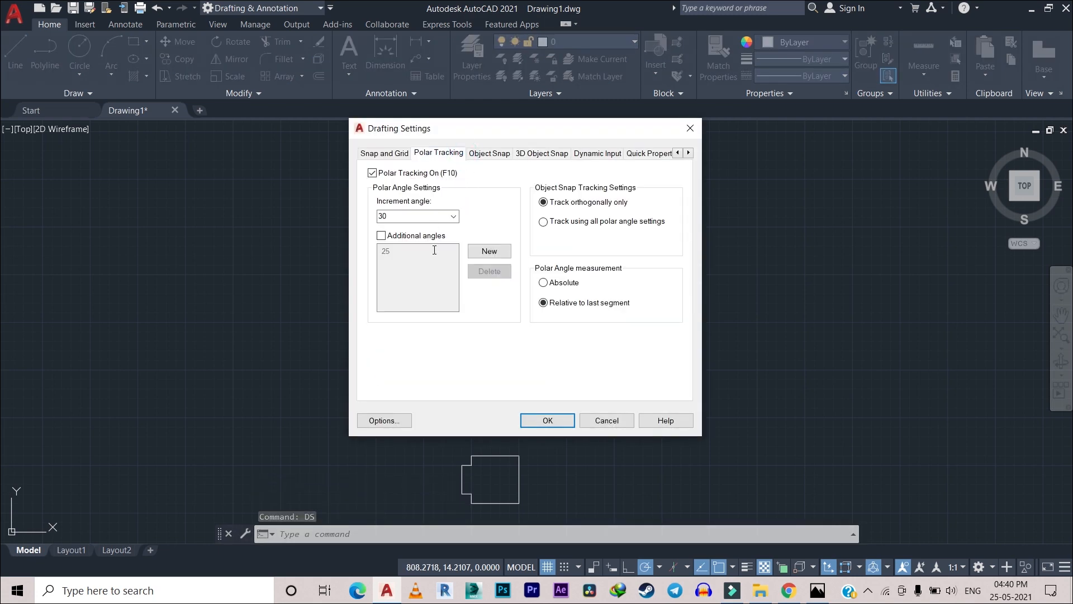
left_click(455, 216)
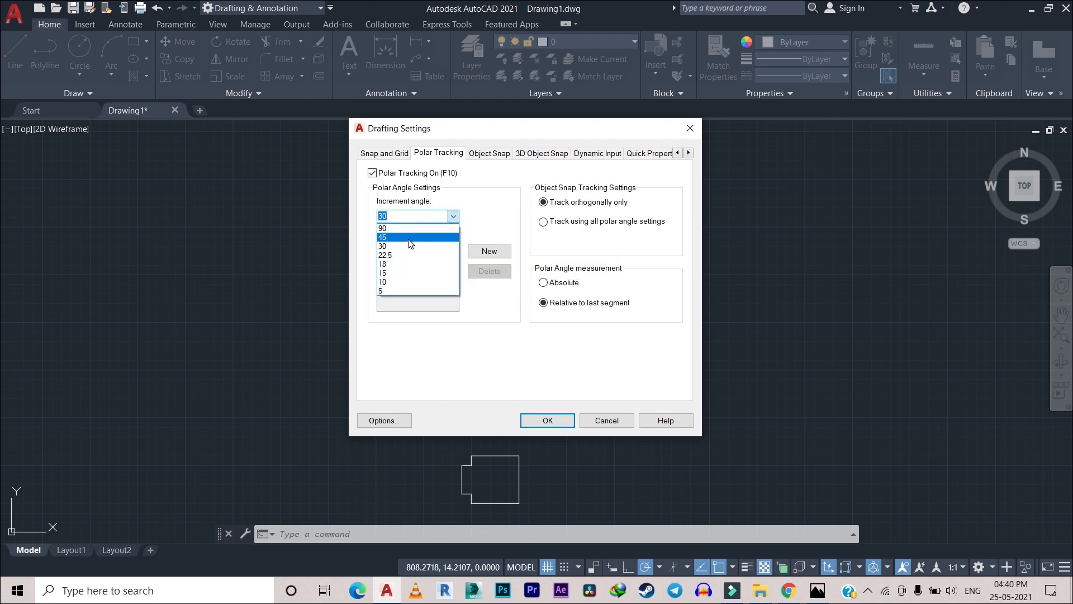
left_click(489, 205)
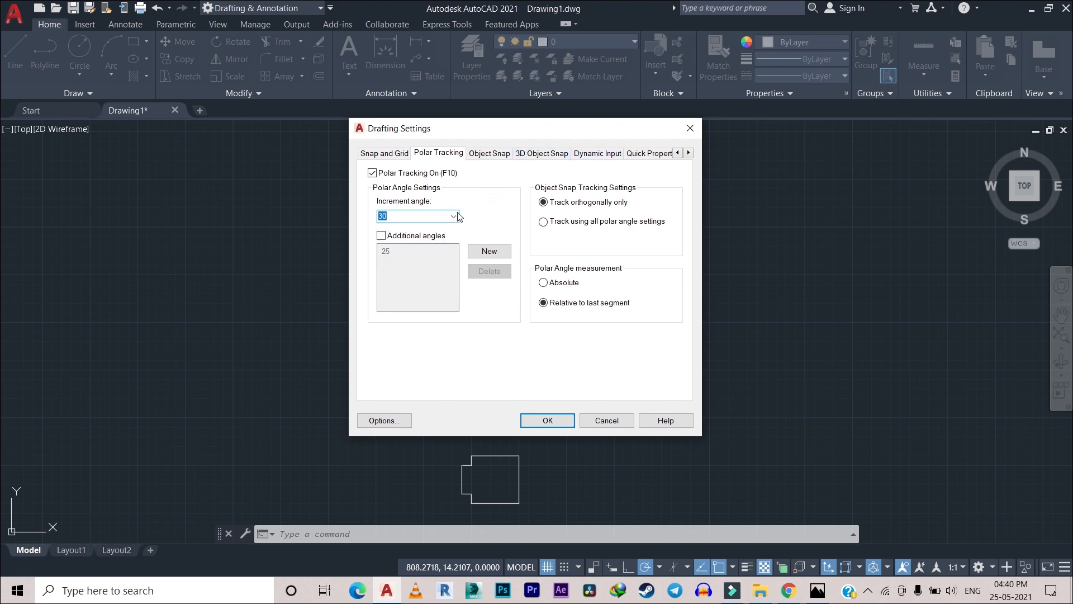
left_click(457, 215)
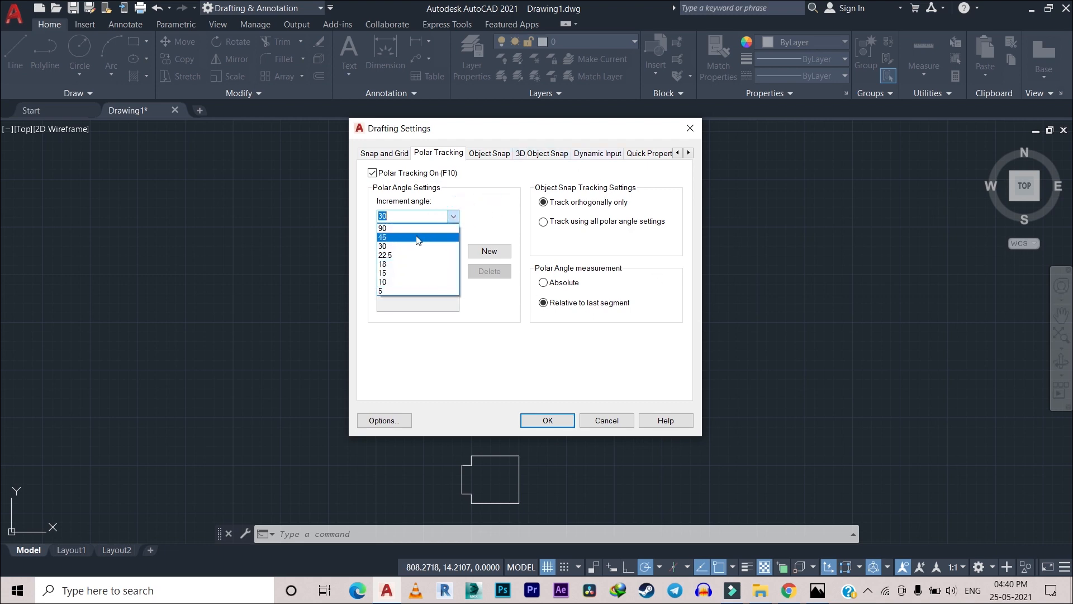
left_click(417, 231)
left_click(452, 217)
left_click(398, 242)
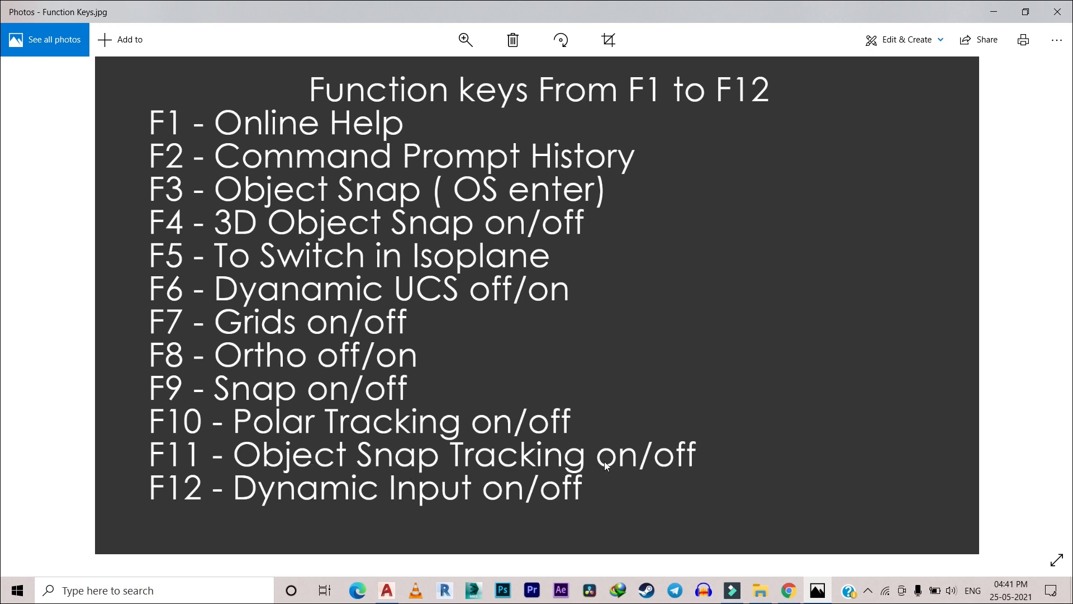
Step: Return to the AutoCAD drawing, start a line beside the stepped outline, and toggle Ortho on and off to disable Polar Tracking
left_click(395, 594)
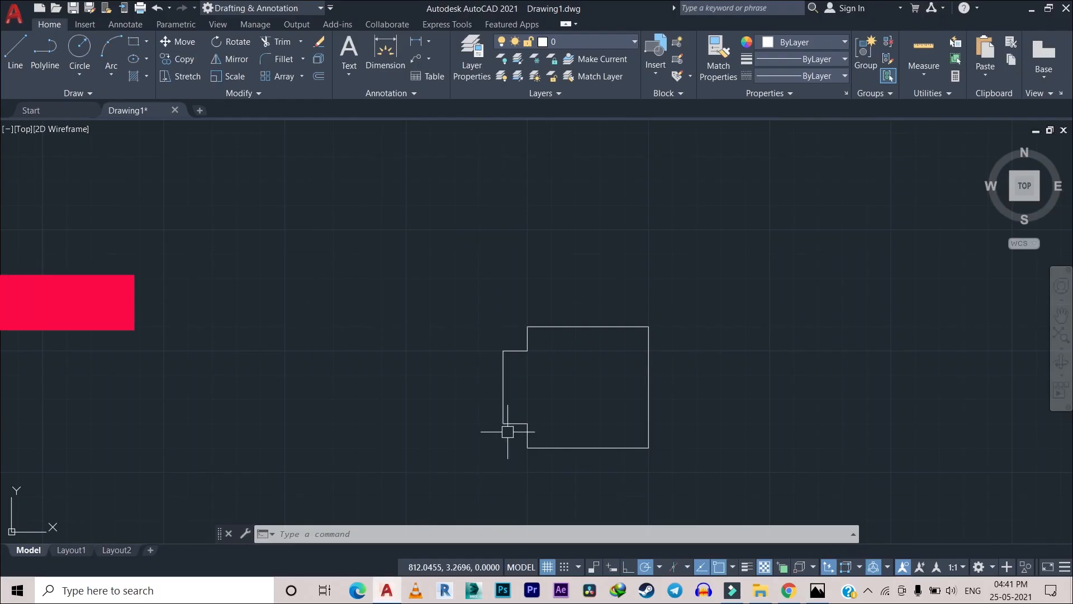
scroll(511, 429, "down", 2)
middle_click_drag(516, 427, 150, 431)
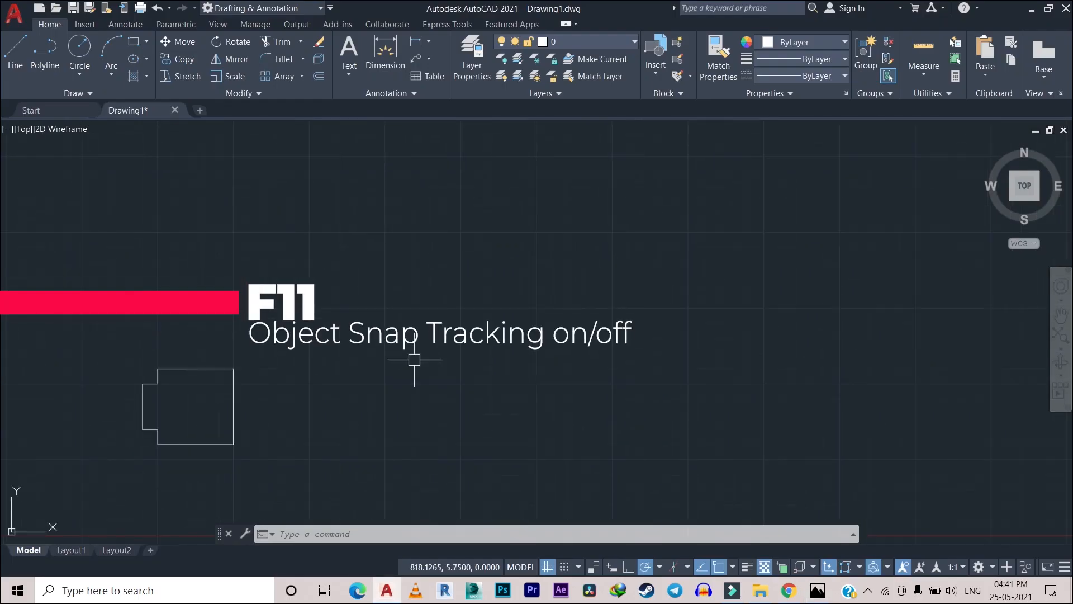
type("l")
key("Return")
left_click(447, 356)
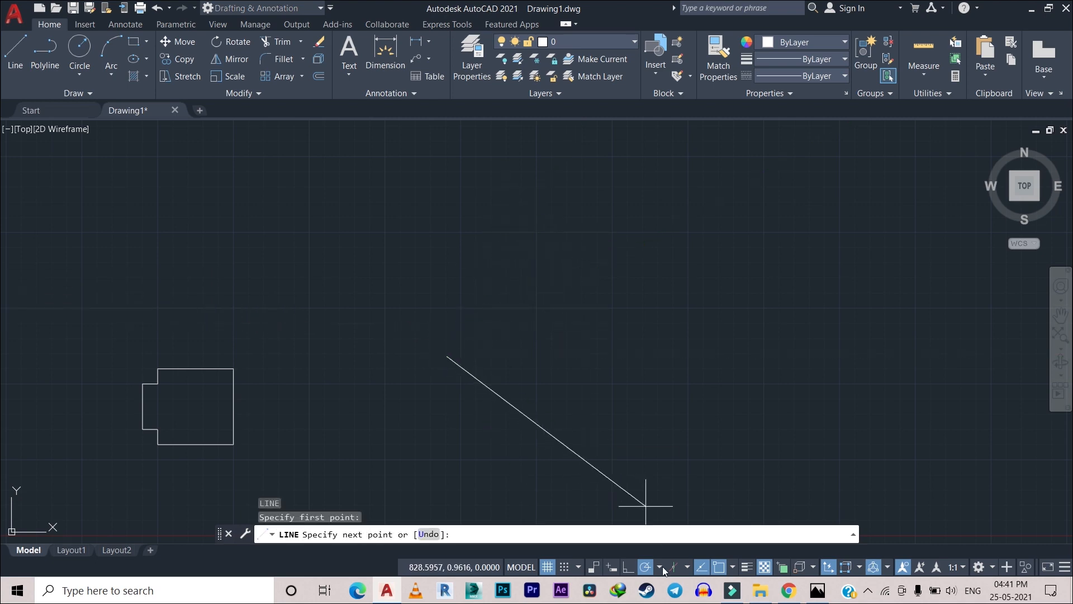
left_click(627, 567)
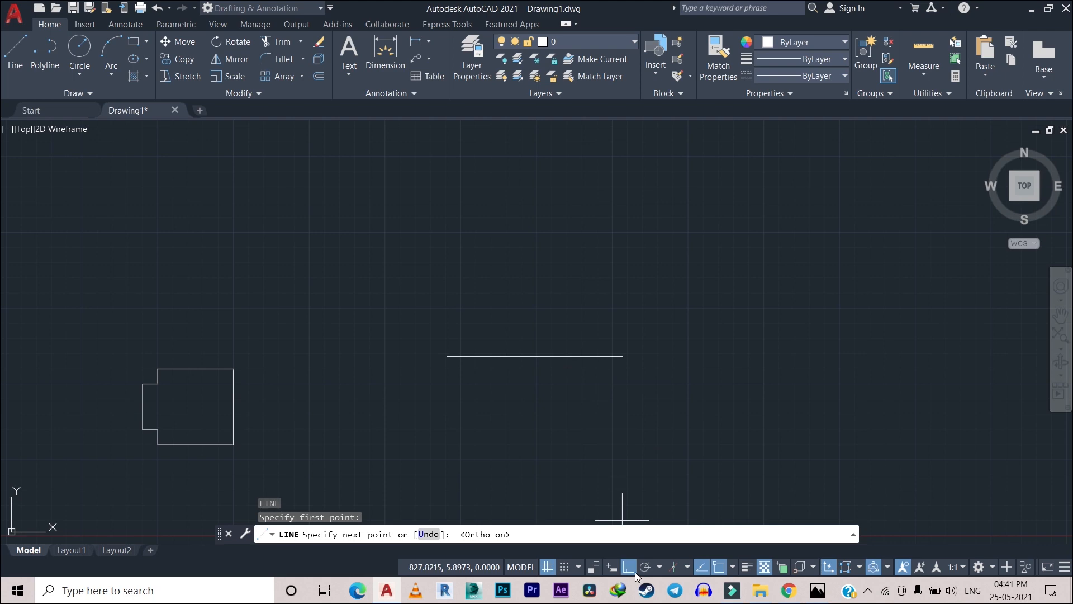
left_click(635, 572)
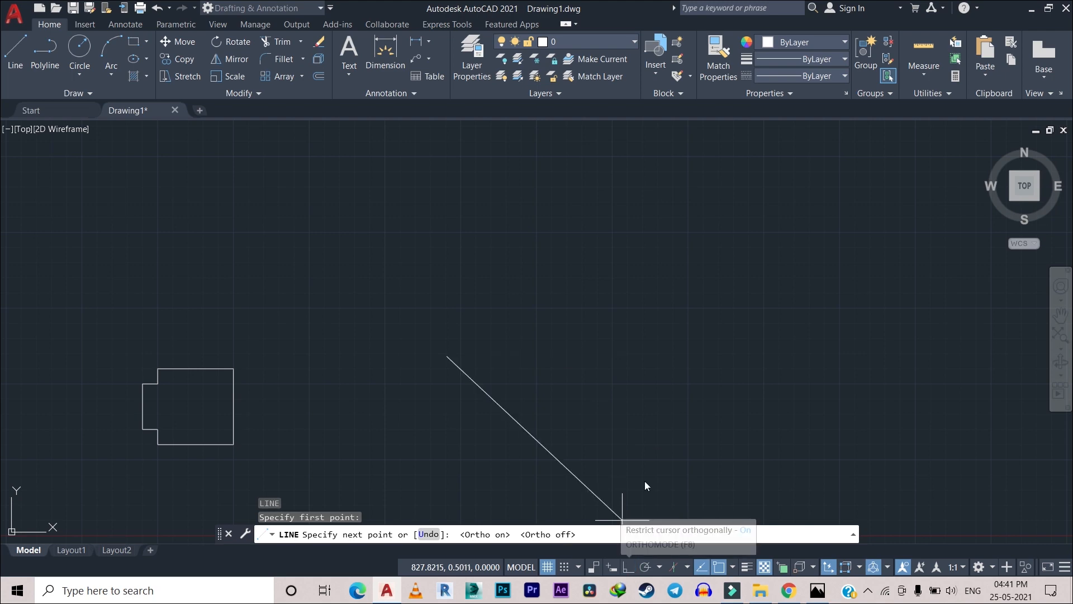
Step: Continue the line as an open zigzag of four angled segments above the stepped outline and end the command
left_click(799, 259)
left_click(533, 136)
left_click(502, 271)
left_click(311, 211)
key("Escape")
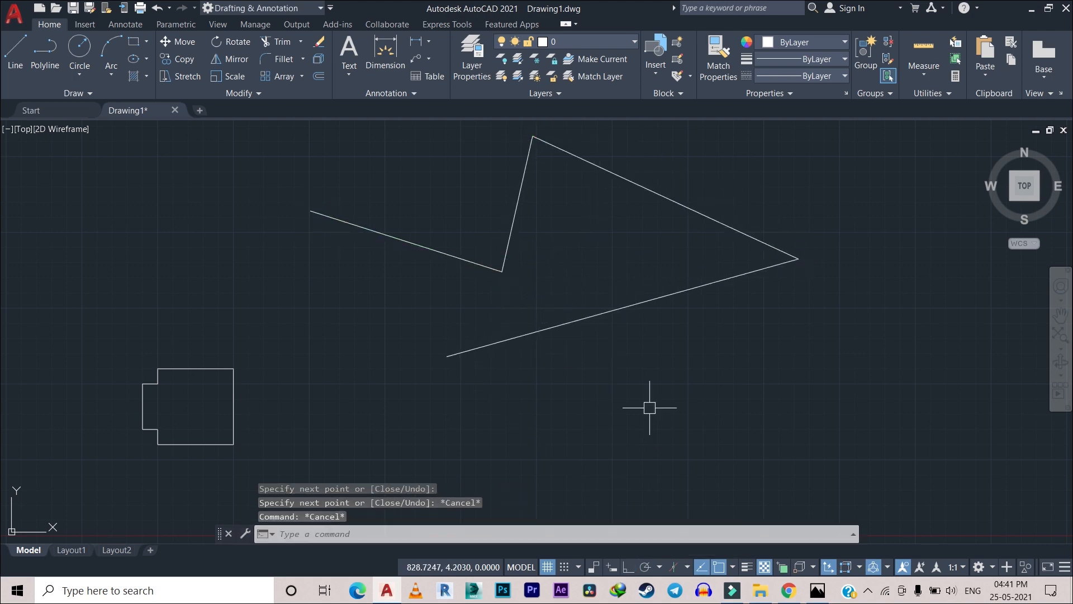
Step: Toggle Object Snap Tracking off and on, and draw a rectangle from line segments with Ortho on, above and right of the zigzag
key("F11")
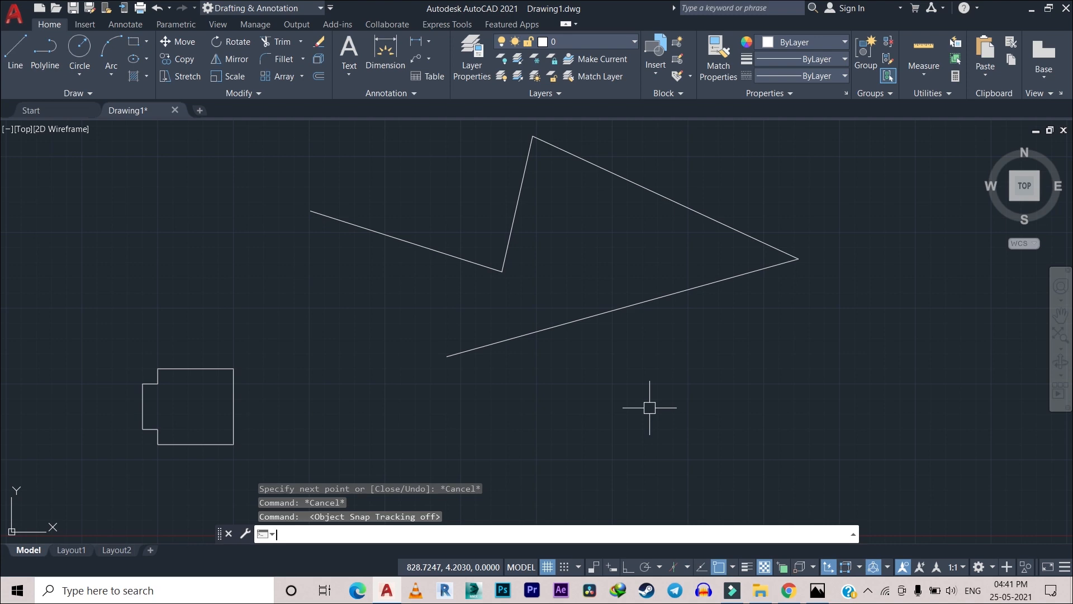
key("F11")
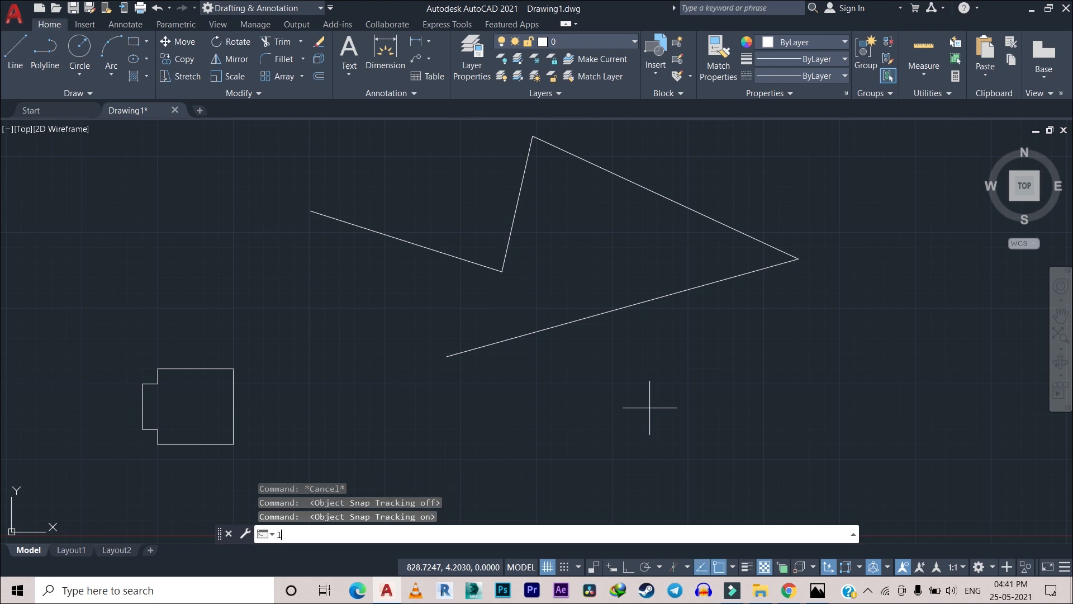
type("l")
key("Return")
scroll(650, 404, "down", 2)
left_click(625, 262)
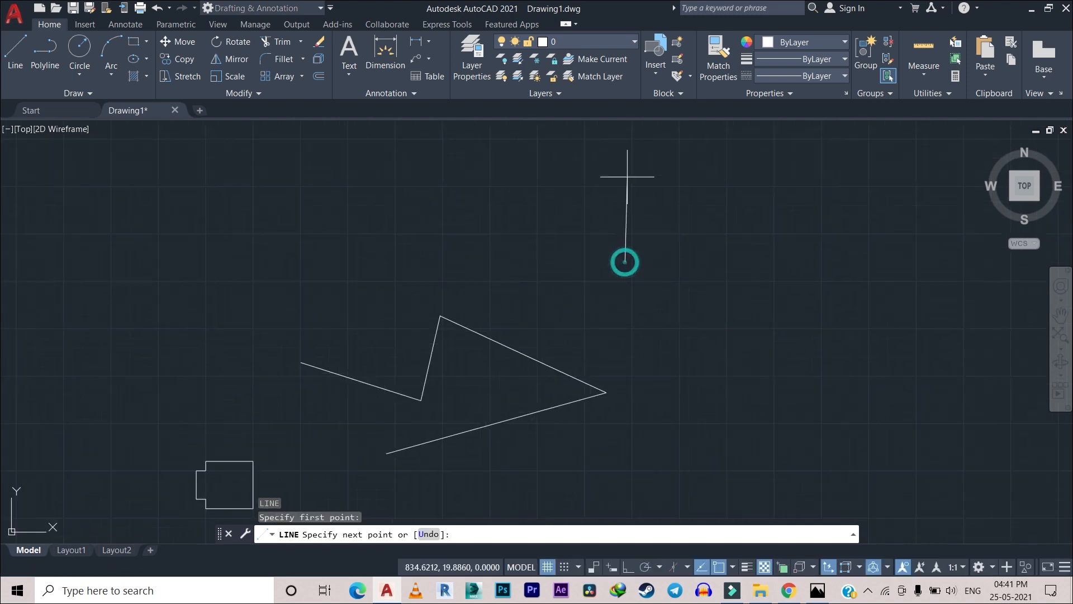
key("F8")
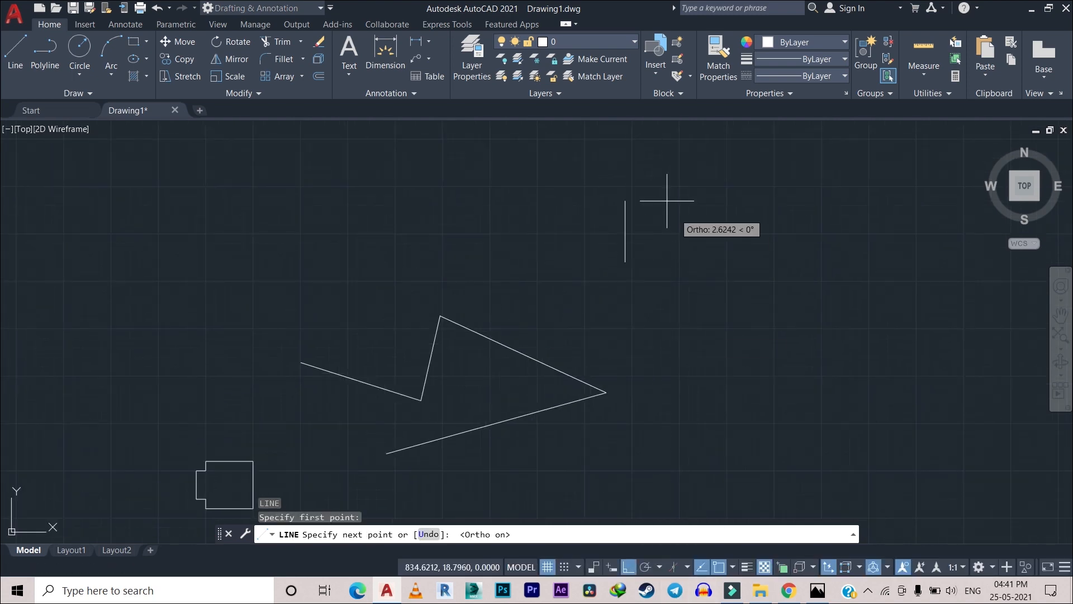
left_click(652, 175)
left_click(756, 161)
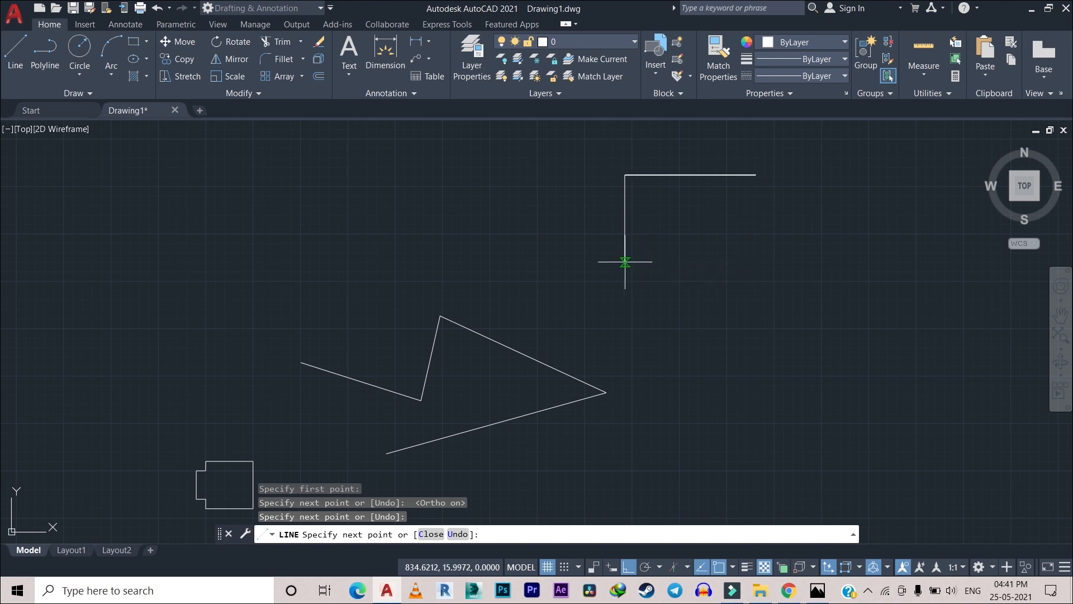
left_click(721, 262)
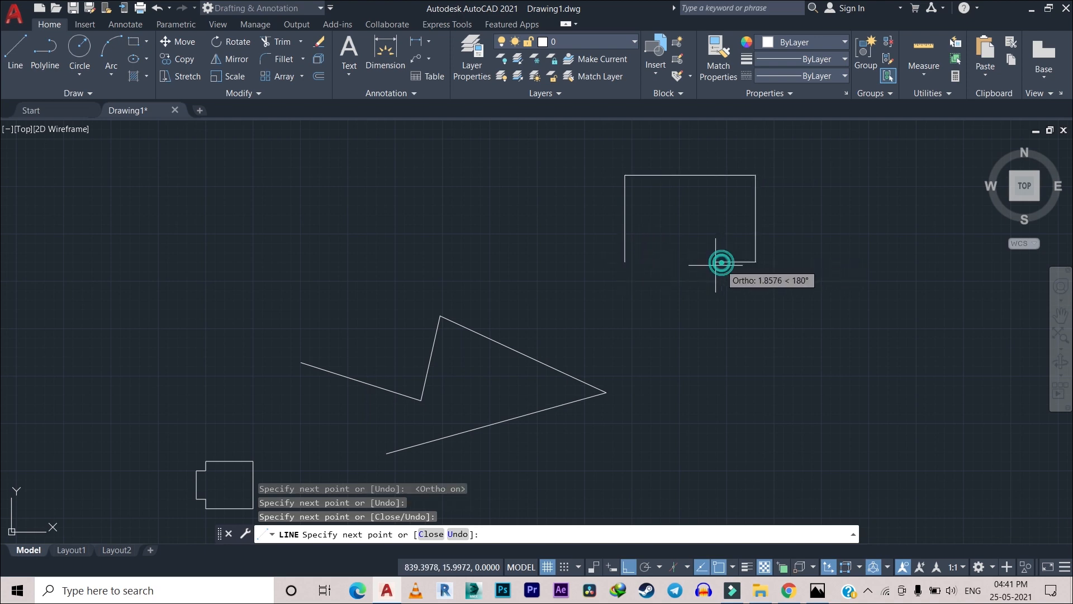
left_click(622, 262)
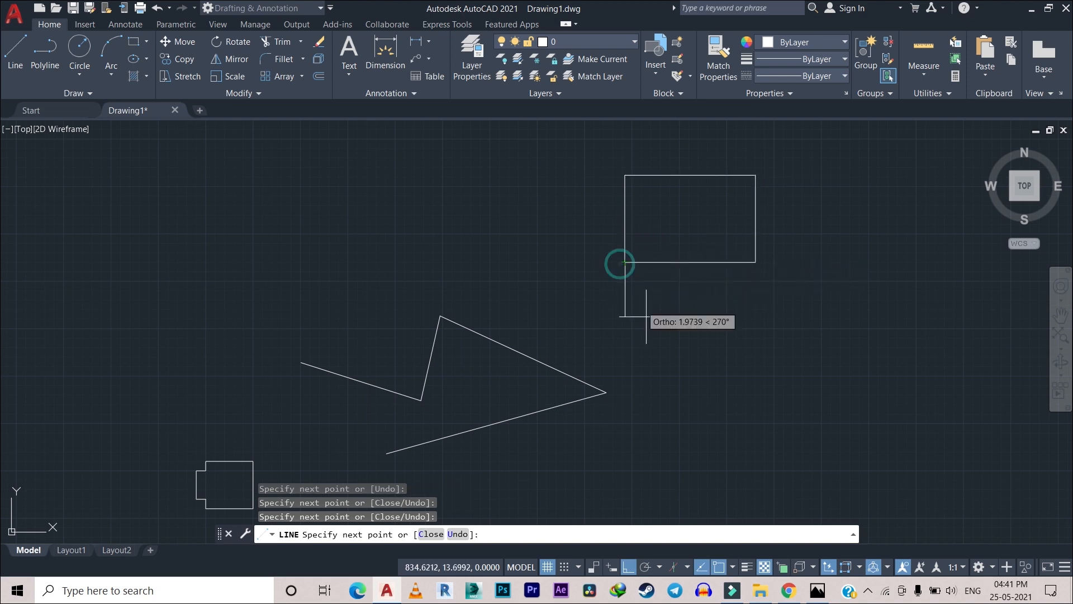
Step: Add a vertical and a horizontal segment below the rectangle, tracking the end to its right side, and finish the line
left_click(652, 347)
left_click(748, 341)
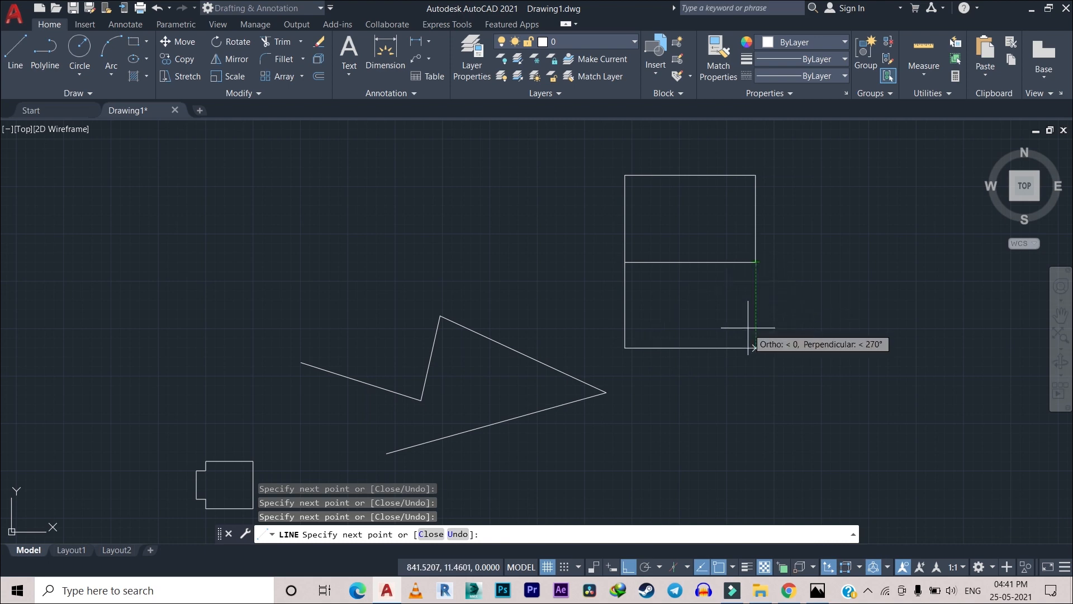
right_click(810, 289)
left_click(822, 295)
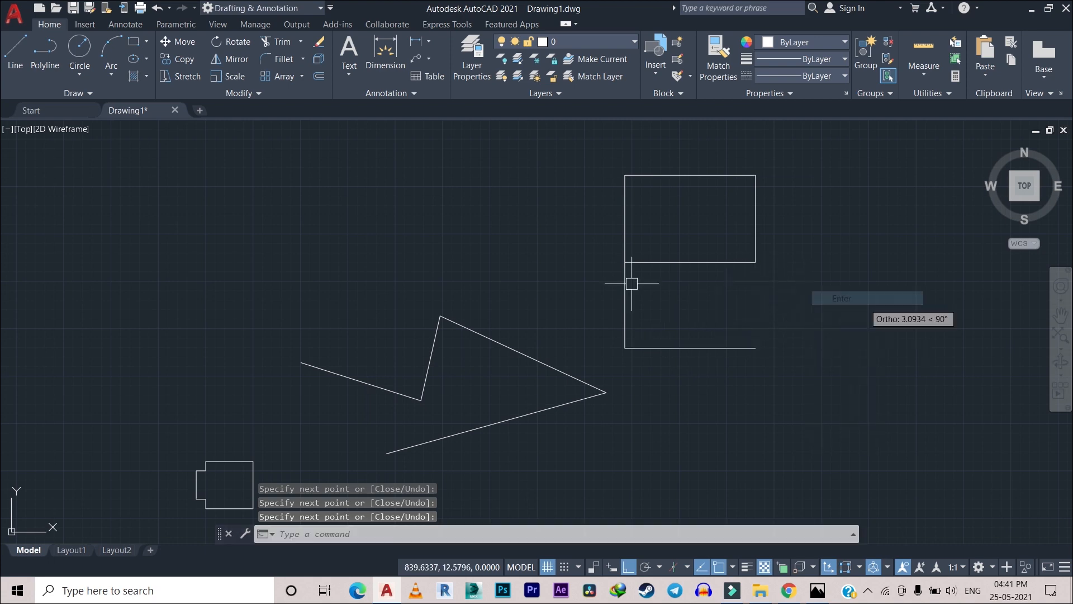
Step: Check the F12 entry in the function key image and return to the AutoCAD drawing
scroll(653, 339, "down", 2)
scroll(652, 339, "down", 1)
middle_click_drag(652, 339, 587, 359)
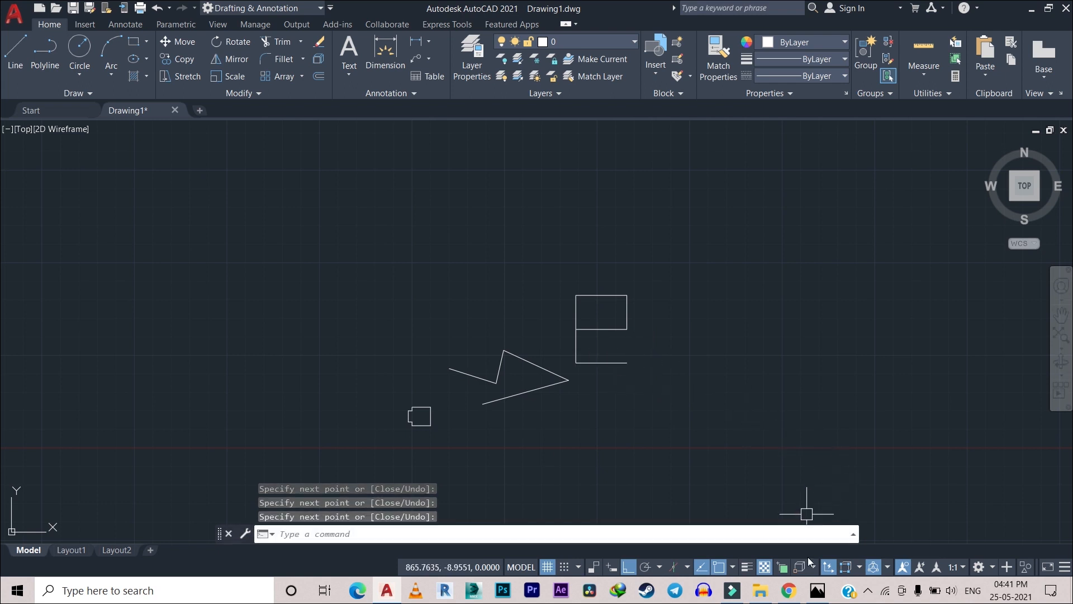
left_click(825, 597)
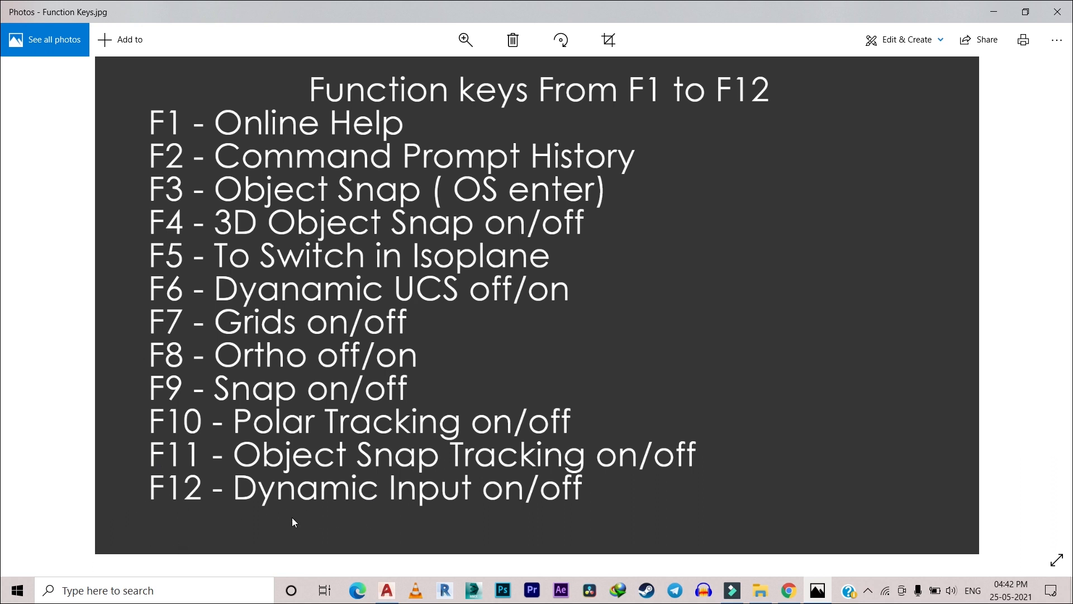
left_click(386, 596)
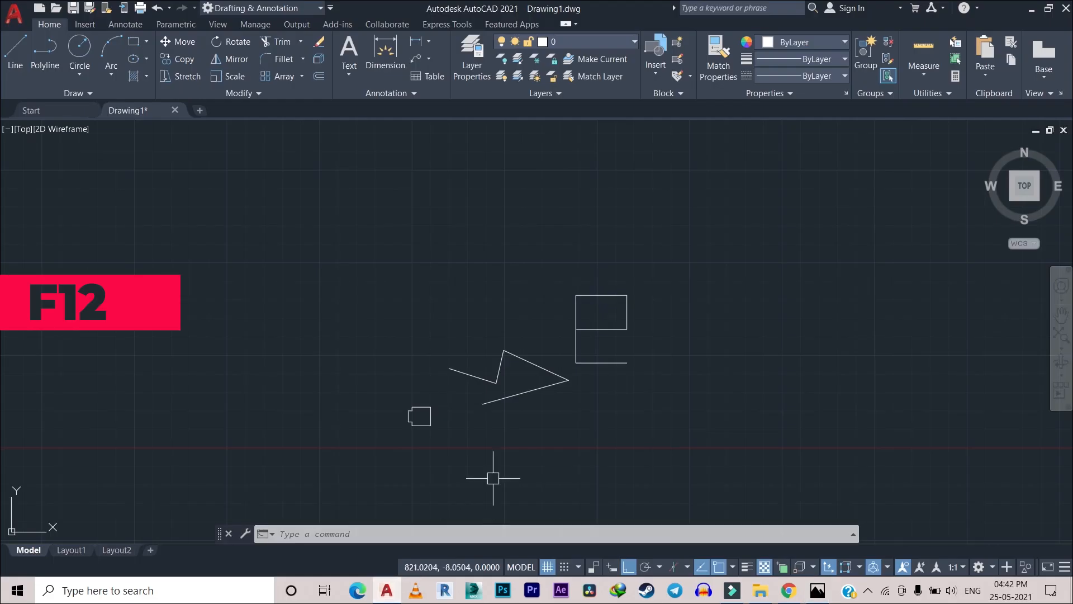
Step: Make empty space beside the existing shapes and turn Dynamic Input on
scroll(540, 386, "down", 2)
middle_click_drag(540, 385, 231, 355)
scroll(231, 354, "up", 2)
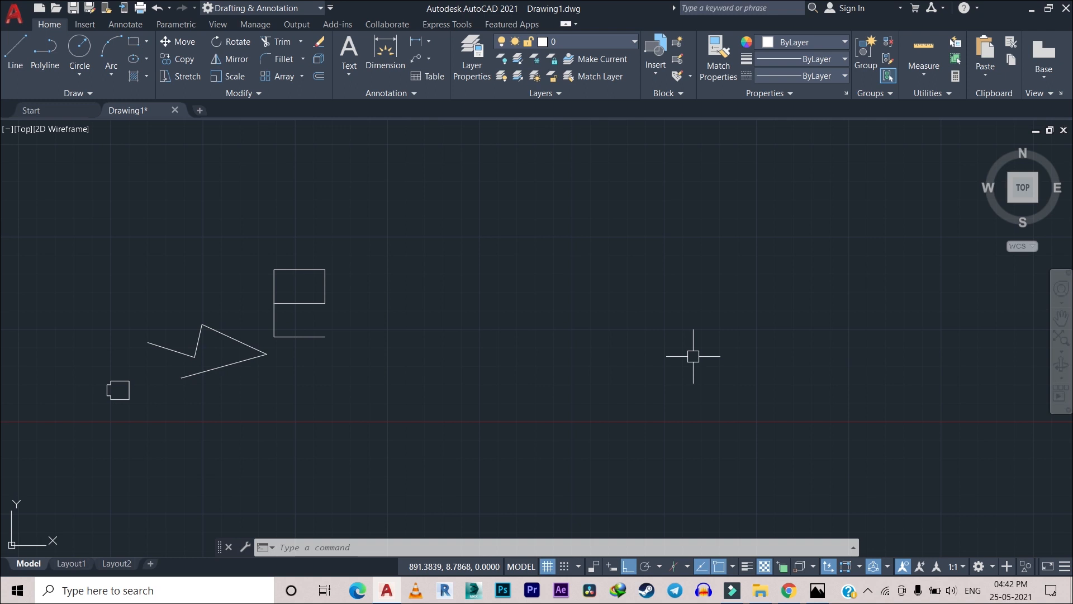
key("F12")
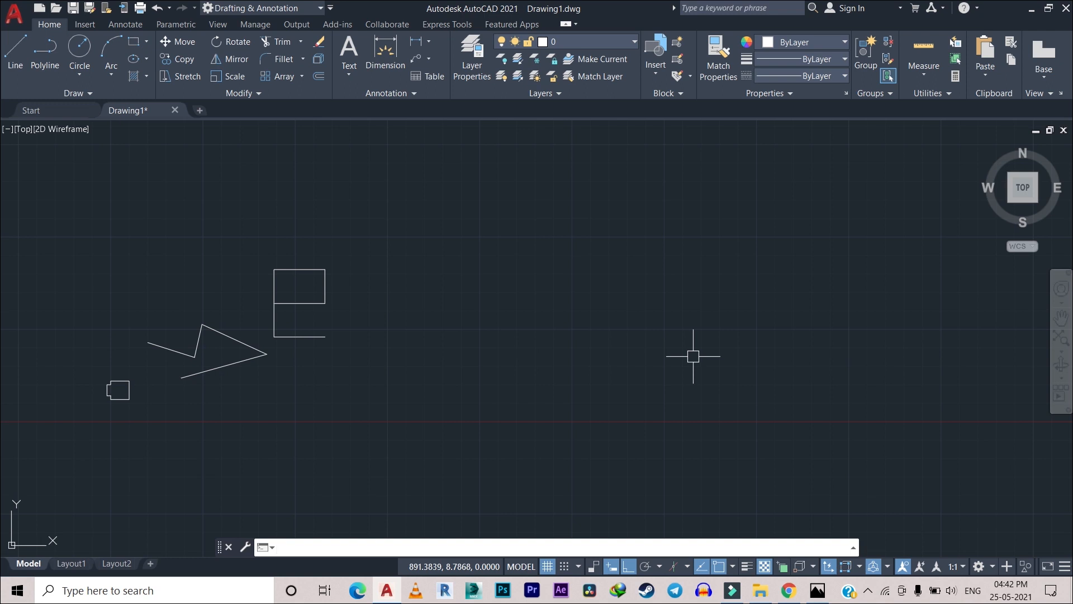
Step: Draw an open outline of six orthogonal line segments right of the existing shapes using Dynamic Input, and finish the line
type("l")
key("Return")
left_click(423, 382)
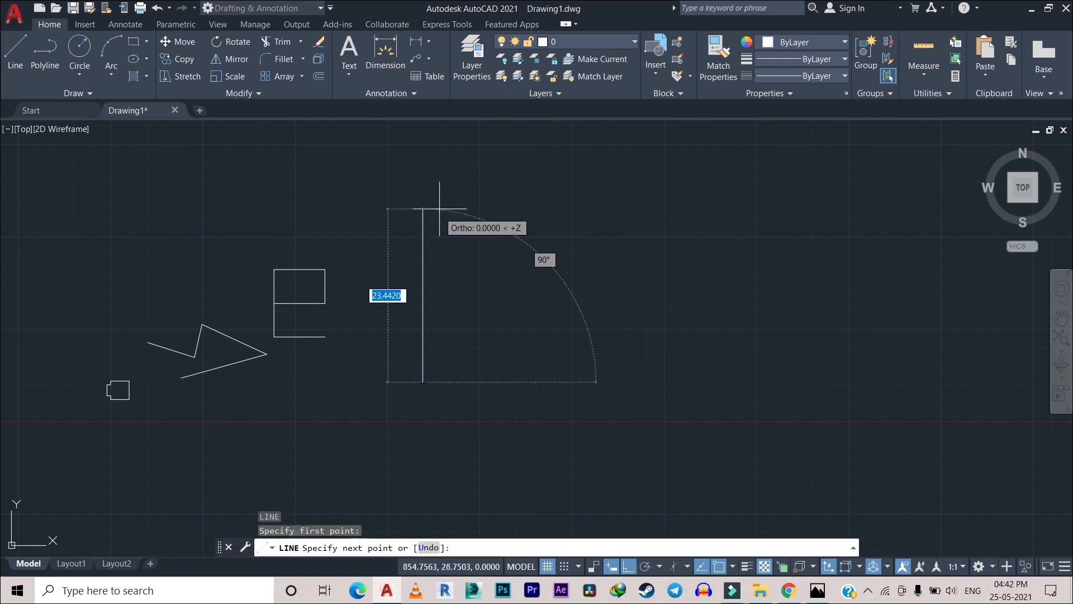
left_click(430, 174)
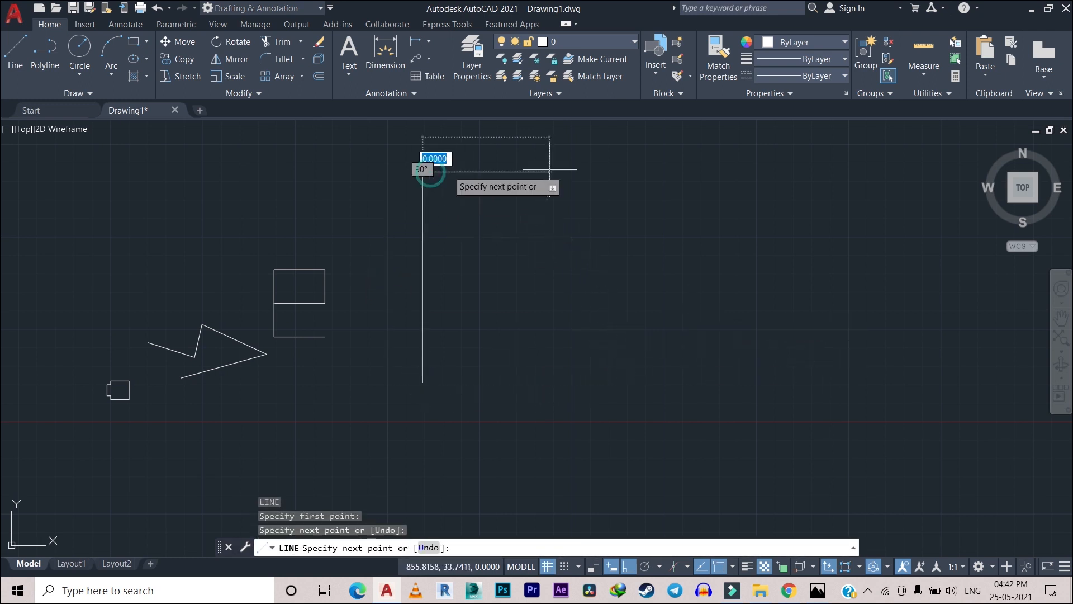
left_click(652, 172)
left_click(653, 320)
left_click(471, 288)
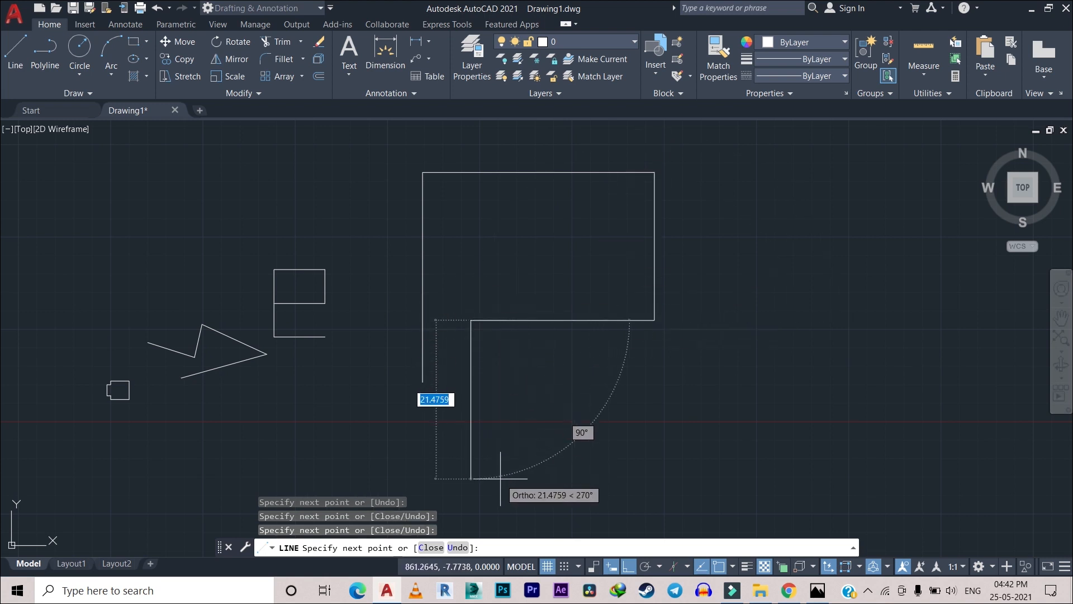
left_click(531, 402)
left_click(611, 404)
right_click(645, 345)
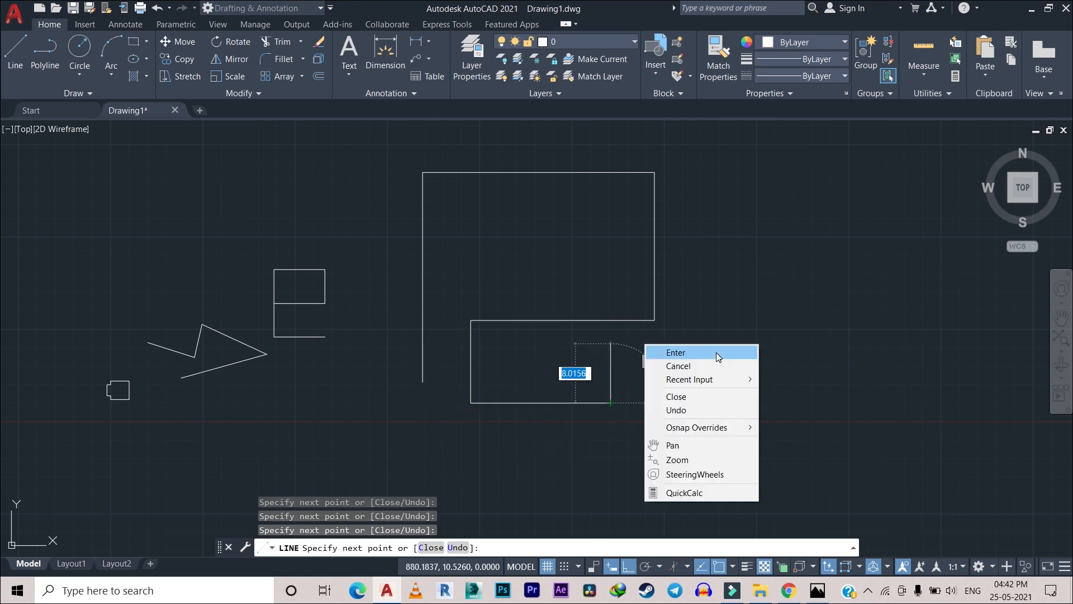
left_click(717, 353)
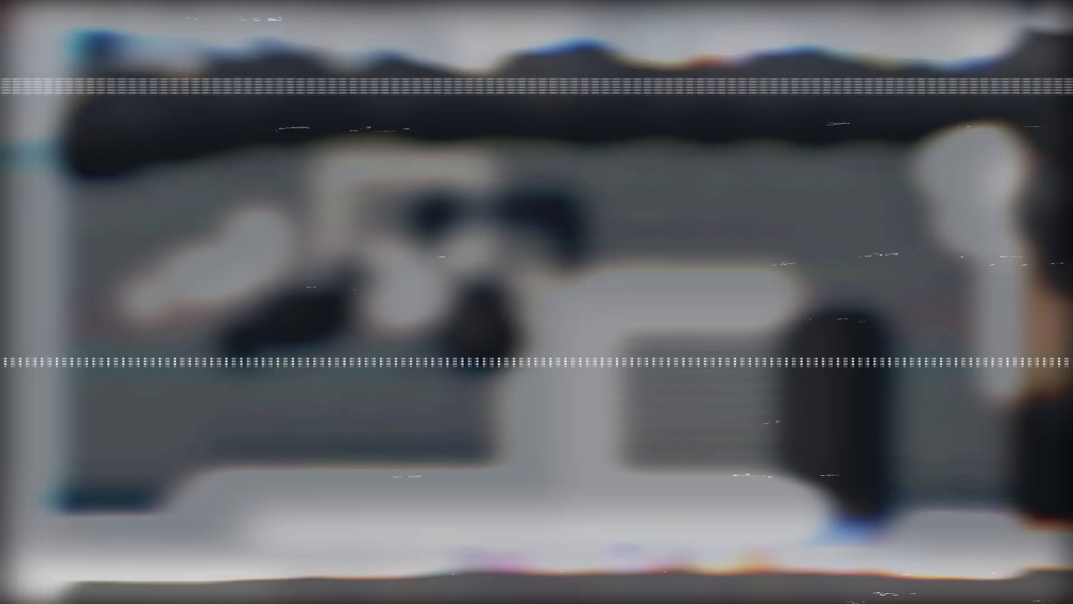
scroll(481, 253, "down", 6)
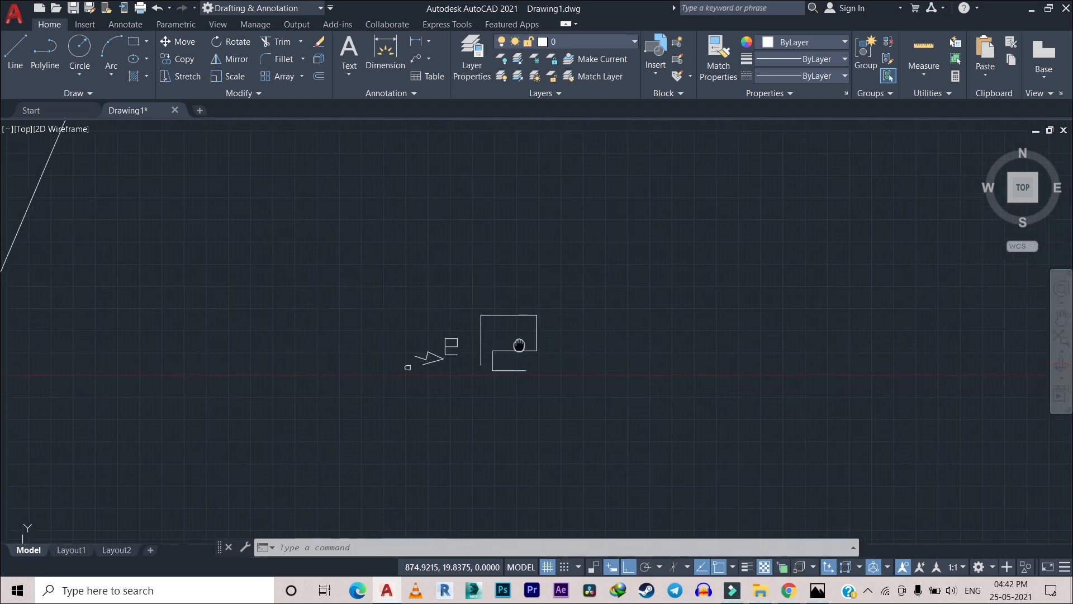
scroll(519, 330, "down", 1)
scroll(514, 307, "down", 4)
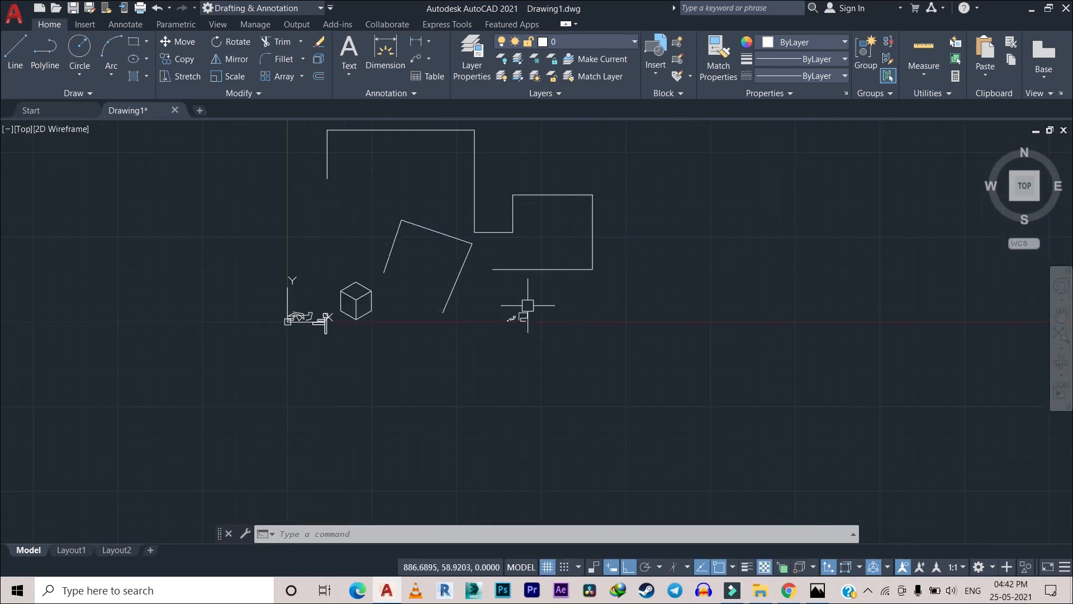
middle_click_drag(522, 307, 531, 367)
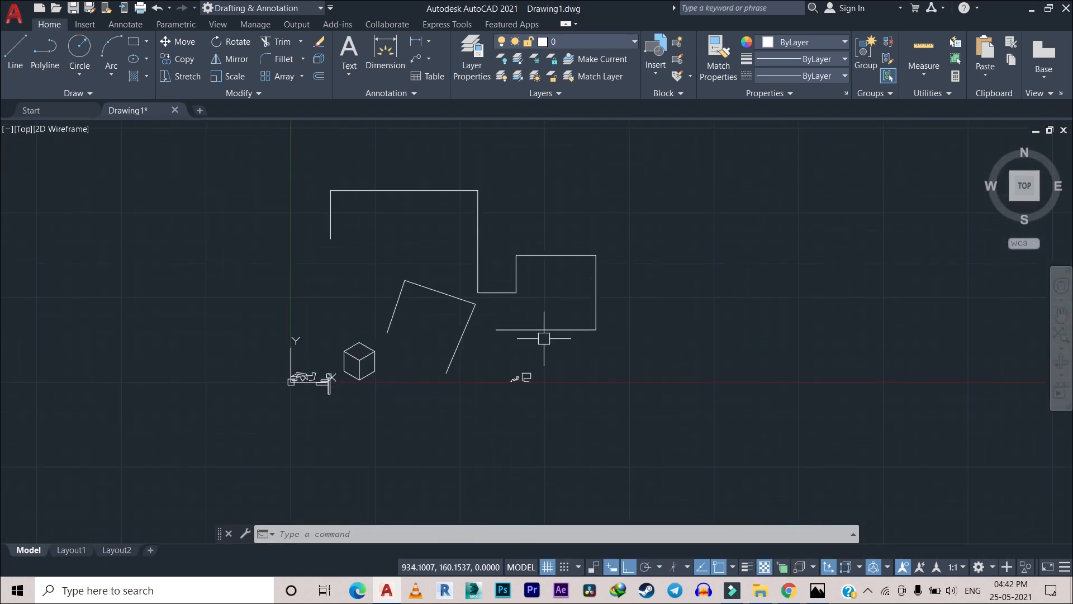